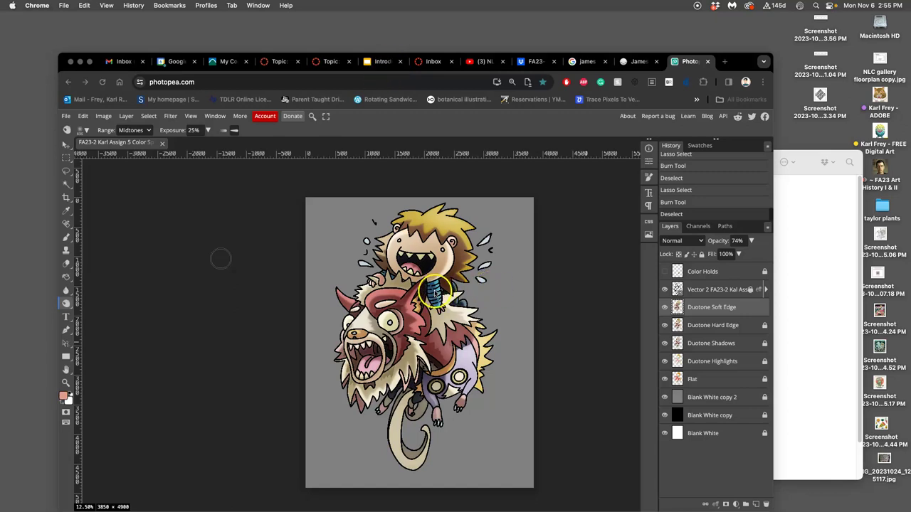
Toggle the Duotone Soft Edge layer off and back on to compare the artwork.
left_click(665, 307)
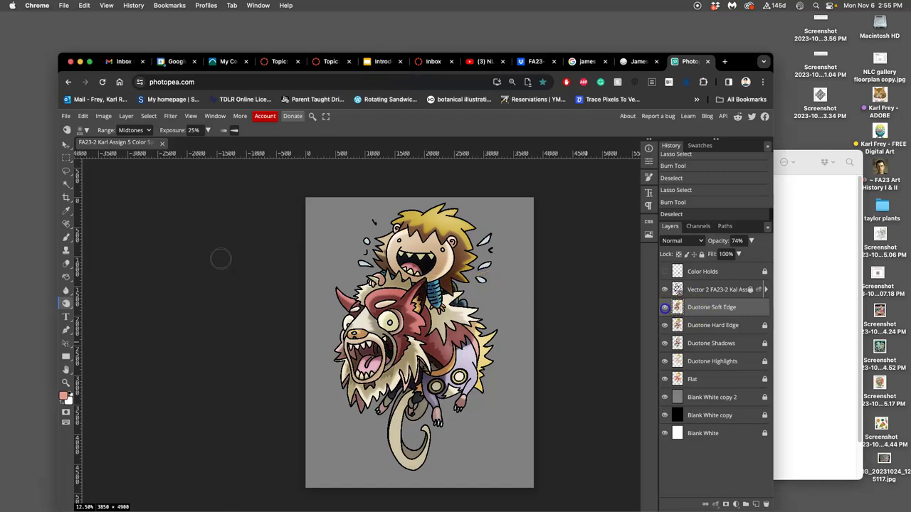
left_click(665, 308)
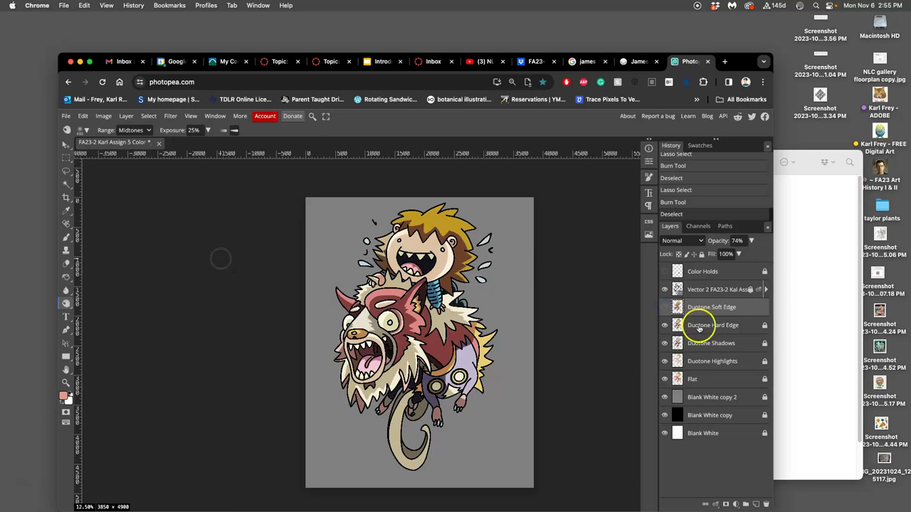
left_click(665, 307)
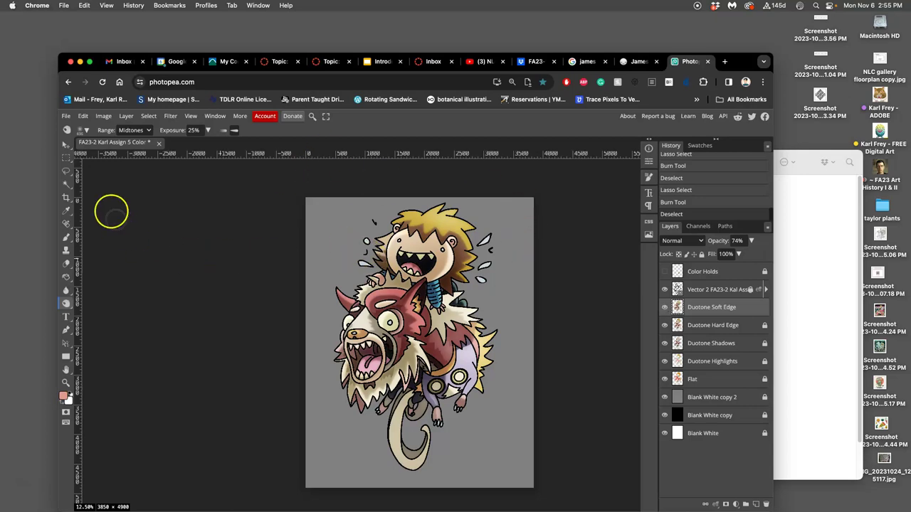
Lasso the creature's curling tail and darken it with Burn strokes at Midtones, 25% exposure.
left_click(67, 173)
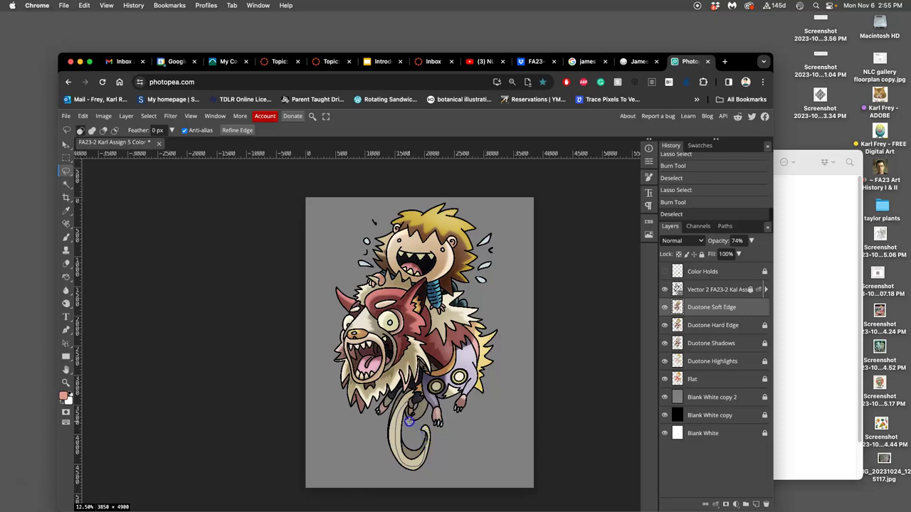
left_click_drag(407, 407, 404, 404)
left_click(66, 303)
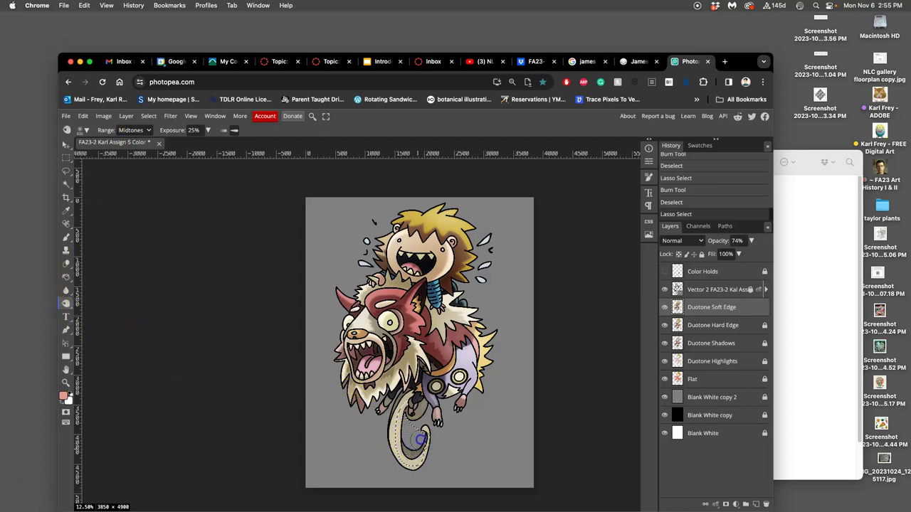
mouse_move(408, 425)
left_mouse_down()
mouse_move(394, 492)
mouse_move(415, 439)
left_mouse_up()
left_click(420, 447)
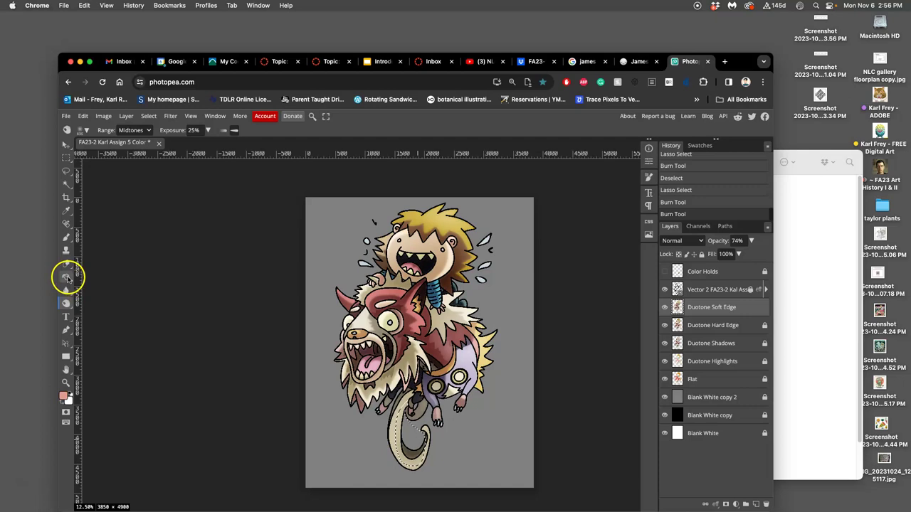
right_click(66, 304)
Lighten the tail and leg area with Dodge strokes, then clear the selection.
left_click(89, 304)
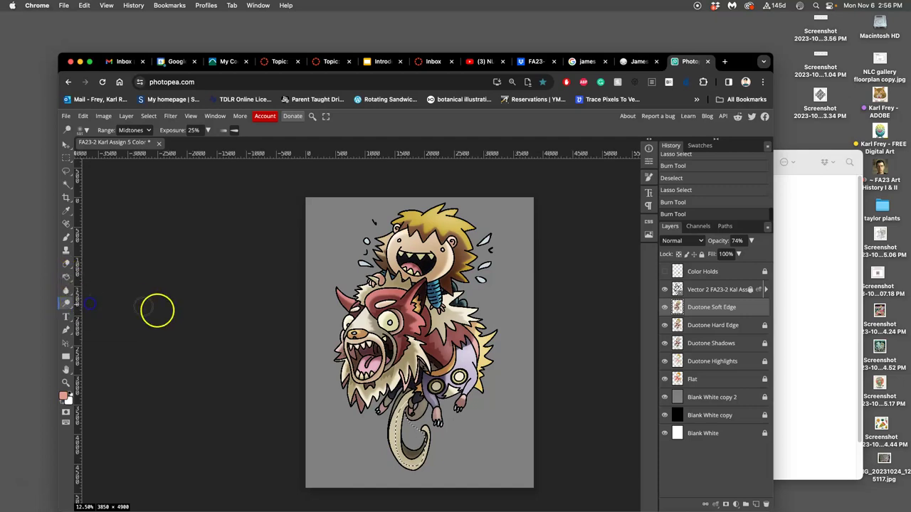
mouse_move(392, 463)
left_mouse_down()
mouse_move(404, 403)
mouse_move(405, 459)
mouse_move(427, 467)
mouse_move(420, 471)
mouse_move(453, 457)
left_mouse_up()
key("super+d")
scroll(455, 448, "up", 3)
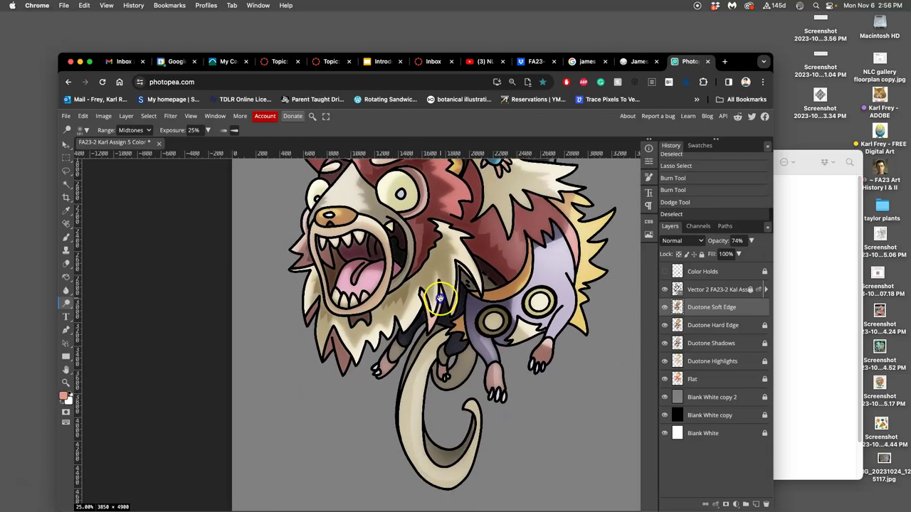
left_click_drag(435, 267, 431, 259)
mouse_move(456, 313)
left_mouse_down()
mouse_move(459, 341)
mouse_move(448, 335)
mouse_move(464, 327)
mouse_move(433, 386)
mouse_move(370, 325)
mouse_move(321, 348)
mouse_move(313, 317)
mouse_move(329, 302)
mouse_move(333, 377)
left_mouse_up()
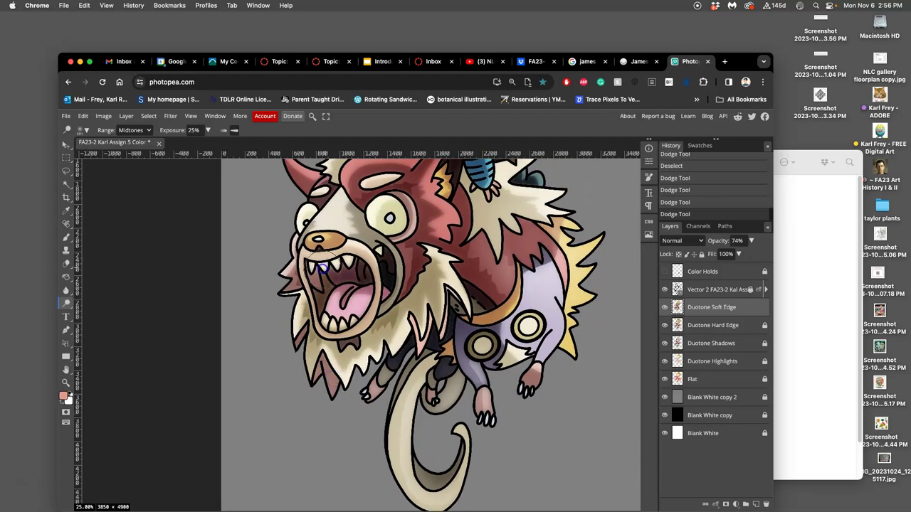
Dodge the creature's teeth and the white fur beside the child's foot.
left_click(328, 265)
left_click_drag(338, 242, 323, 343)
left_click_drag(345, 258, 321, 334)
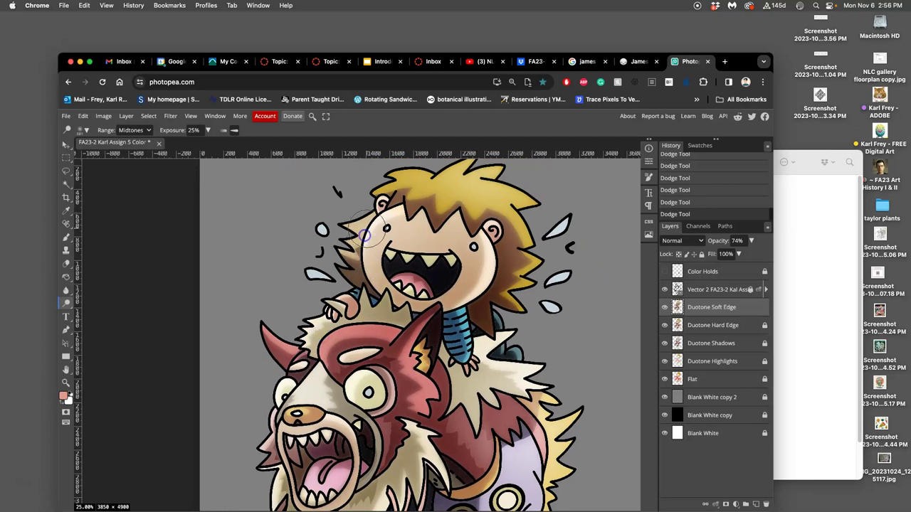
left_click(530, 418)
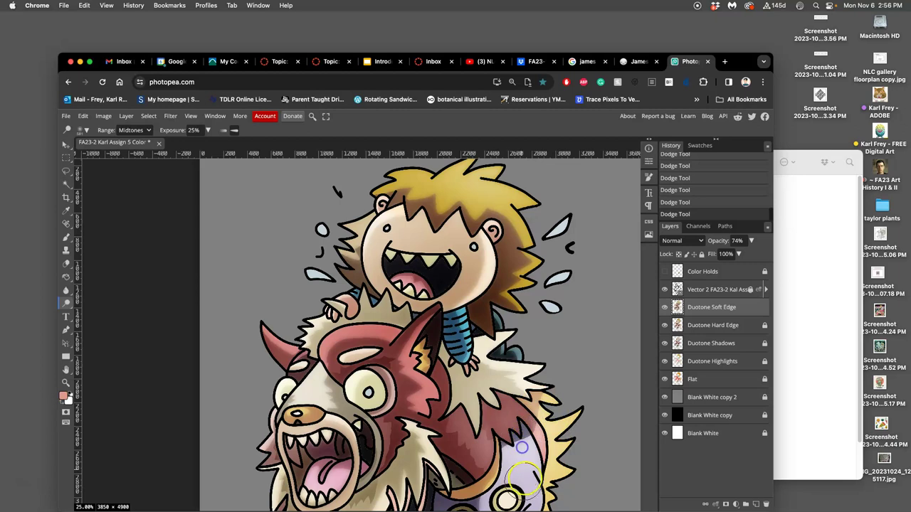
left_click_drag(547, 385, 521, 375)
Zoom out to fit the whole artwork and save the document.
key("ctrl+minus")
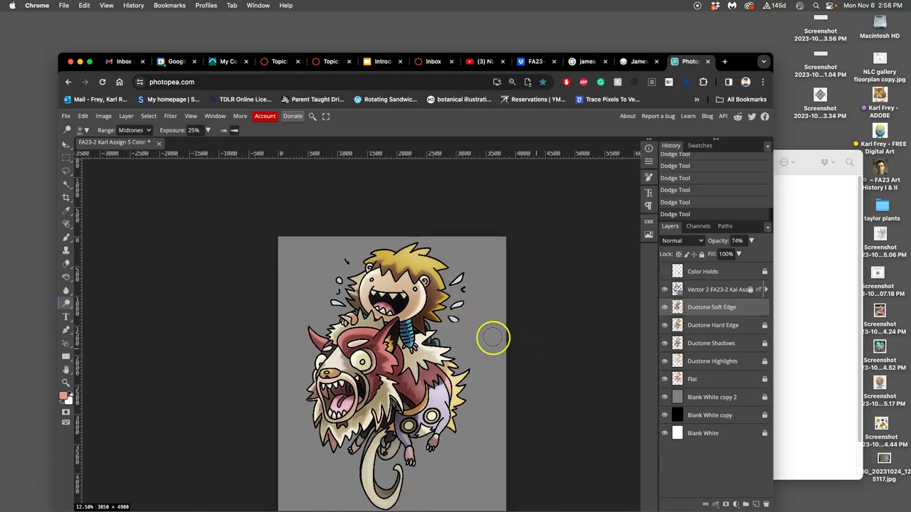
scroll(480, 343, "down", 1)
scroll(481, 342, "down", 1)
key("super+s")
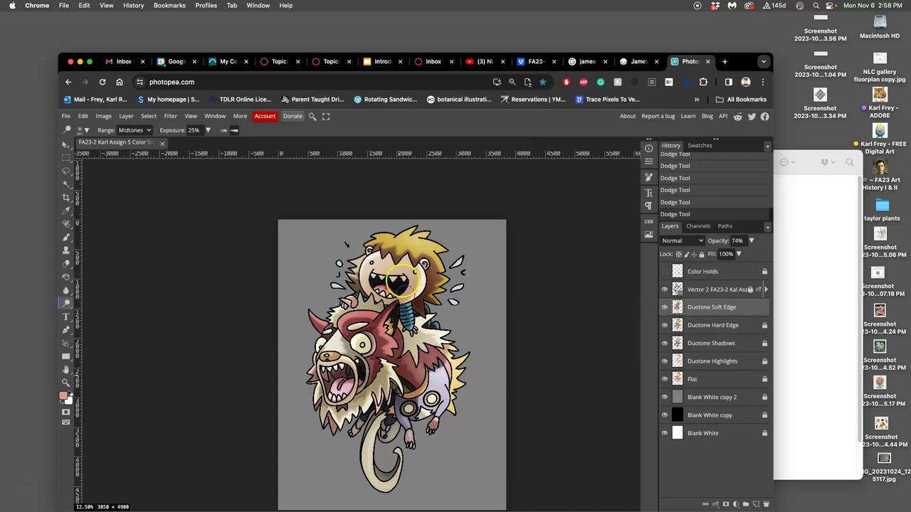
Review slide 18, Full-Spectrum, in the Introduction to Digital Coloring deck, then return to Photopea.
left_click(386, 63)
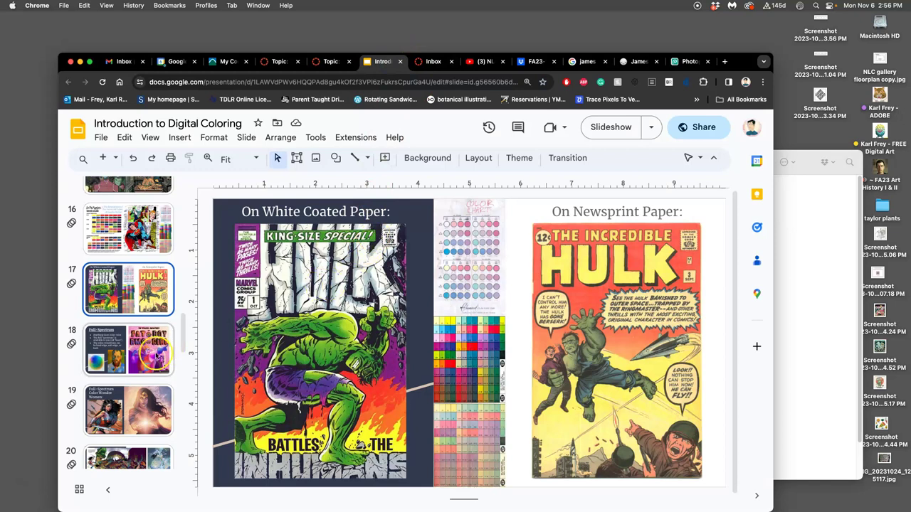
left_click(149, 353)
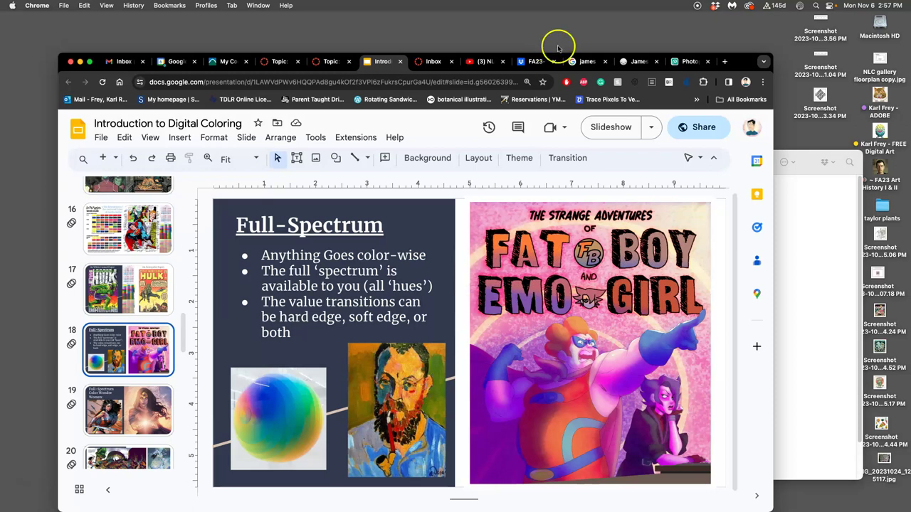
left_click(686, 62)
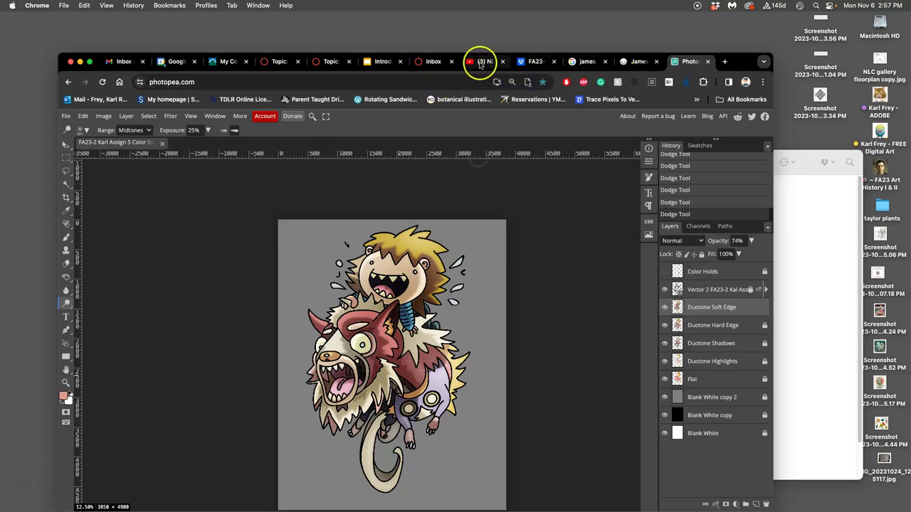
View slide 11 (Duotone), then slide 18 (Full-Spectrum) in the Introduction to Digital Coloring deck.
left_click(384, 61)
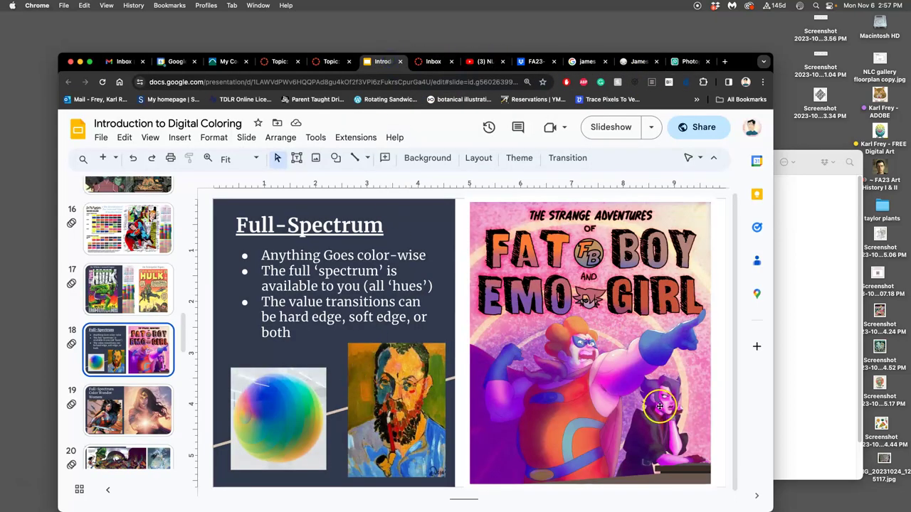
scroll(156, 292, "up", 10)
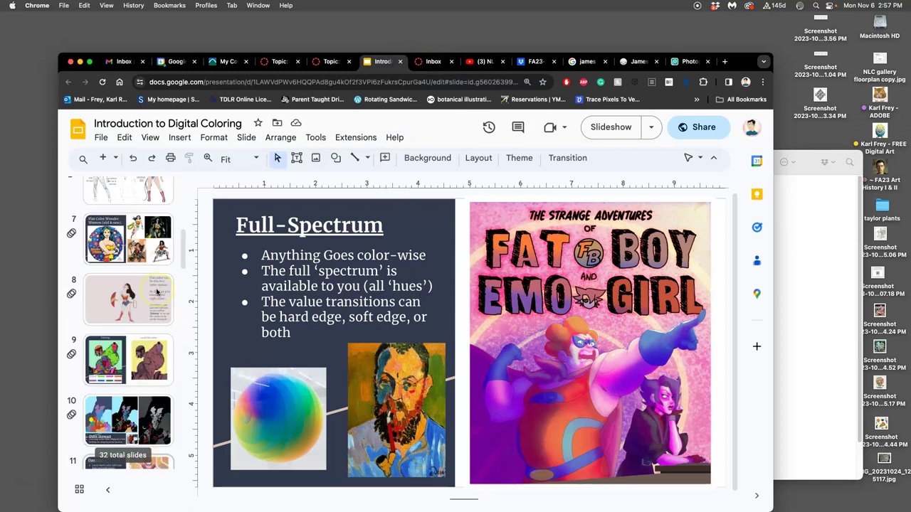
scroll(156, 291, "down", 3)
left_click(156, 347)
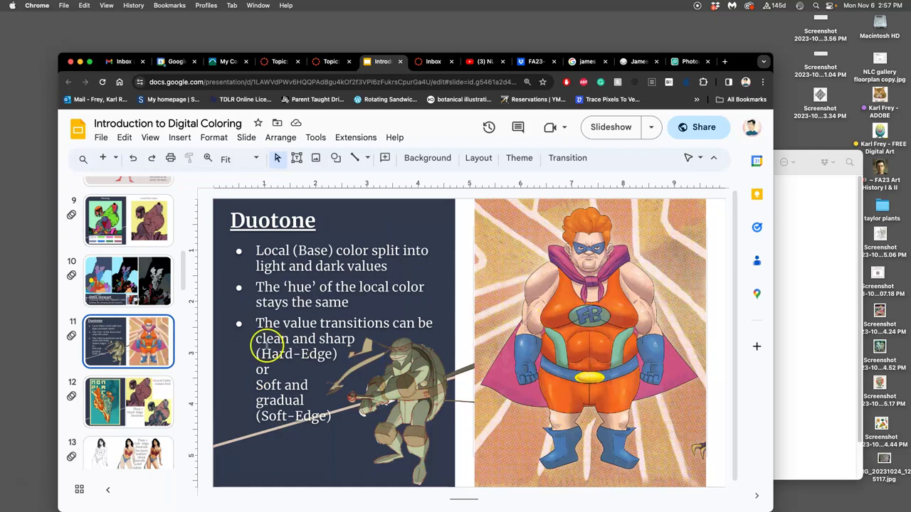
scroll(142, 377, "down", 6)
scroll(142, 384, "down", 3)
left_click(128, 410)
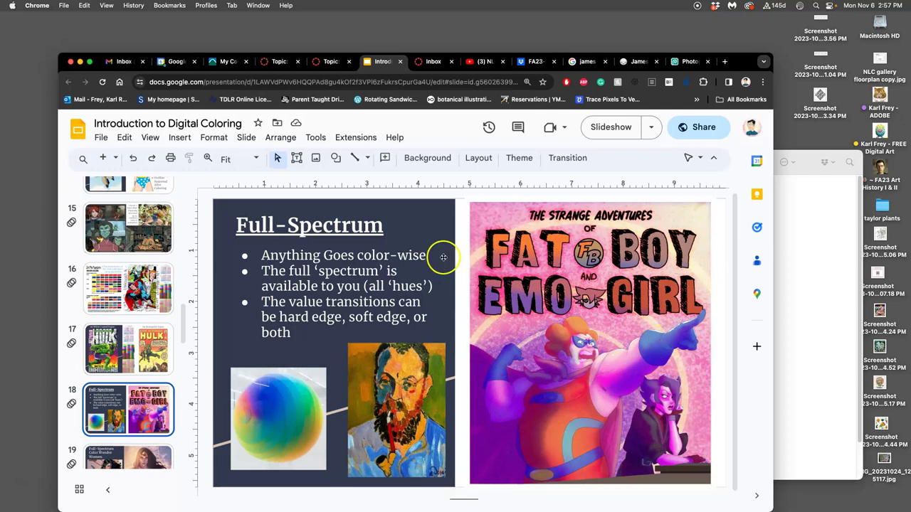
scroll(155, 401, "down", 3)
scroll(156, 401, "down", 2)
Page from slide 19 through to slide 23 on fuller color meaning thinner line art.
left_click(155, 400)
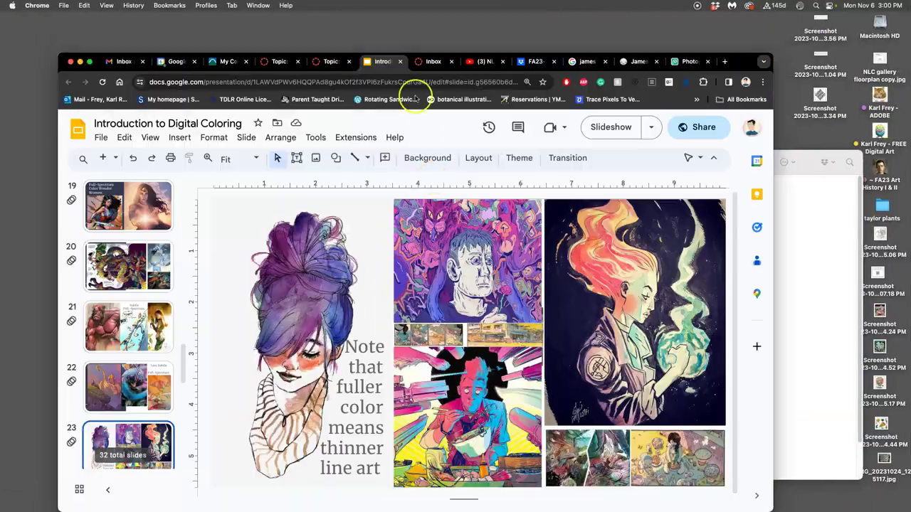
Back in Photopea, toggle the Duotone Soft Edge layer's visibility to compare.
left_click(688, 61)
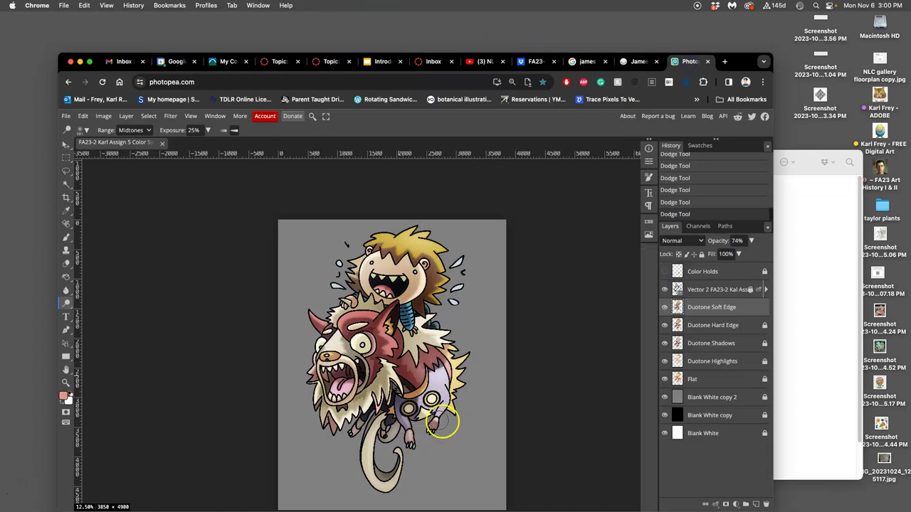
scroll(455, 423, "down", 2)
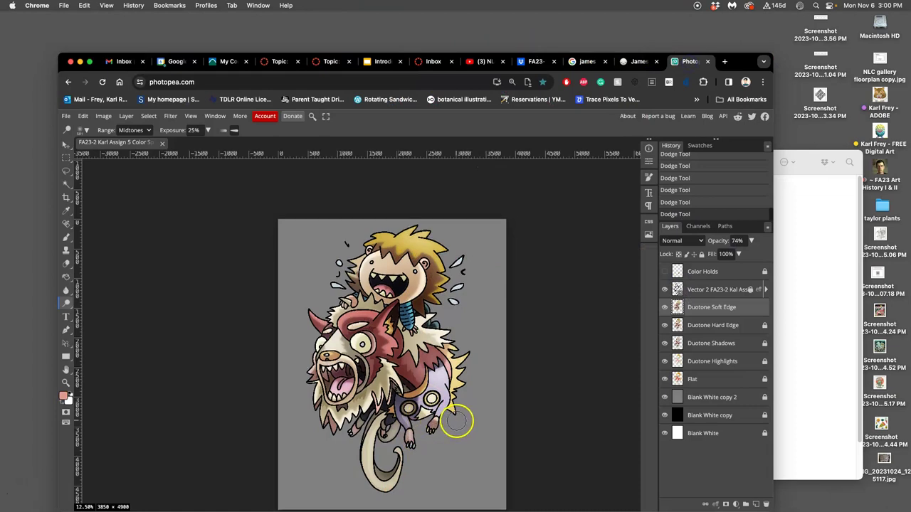
left_click(664, 307)
left_click(665, 307)
left_click(664, 307)
left_click(665, 308)
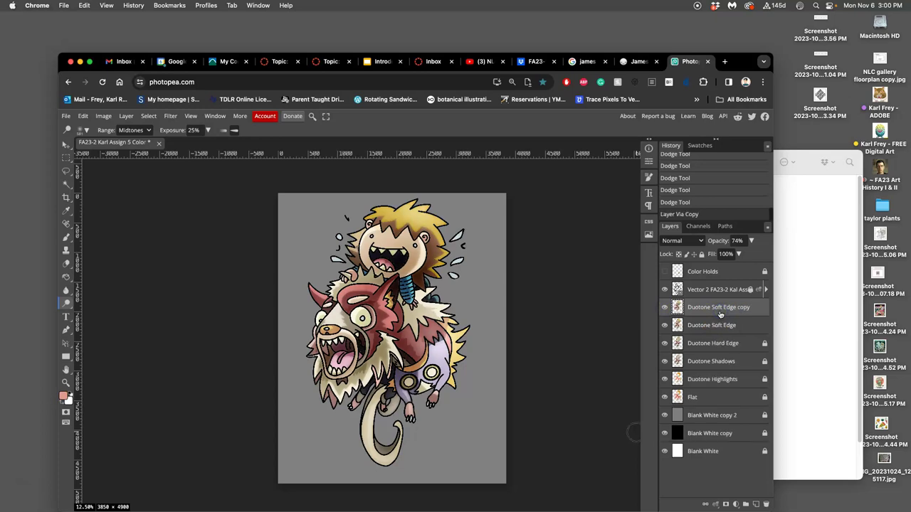
Duplicate the Duotone Soft Edge layer and lock the copy.
left_click(721, 313)
key("ctrl+j")
left_click(701, 255)
Give the Duotone Soft Edge copy a yellow-purple-orange-blue preset Gradient Overlay.
double_click(760, 309)
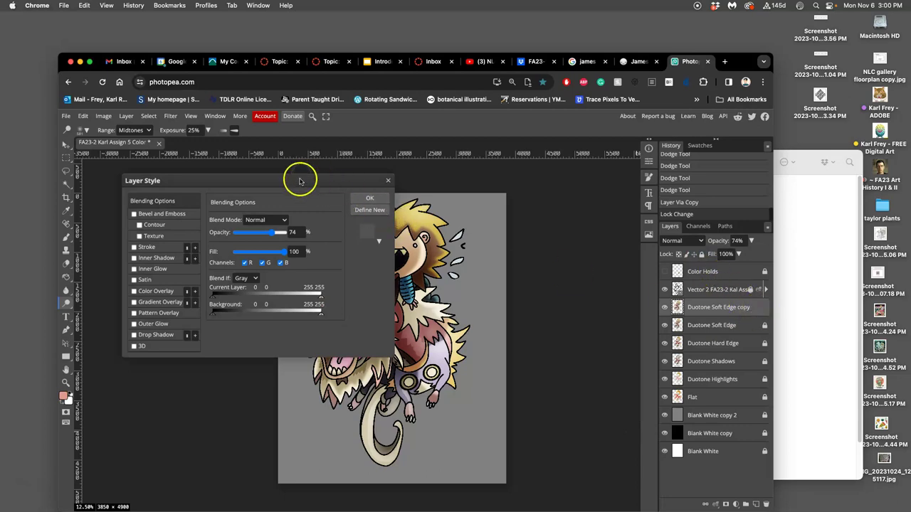
left_click_drag(300, 181, 660, 142)
left_click(494, 265)
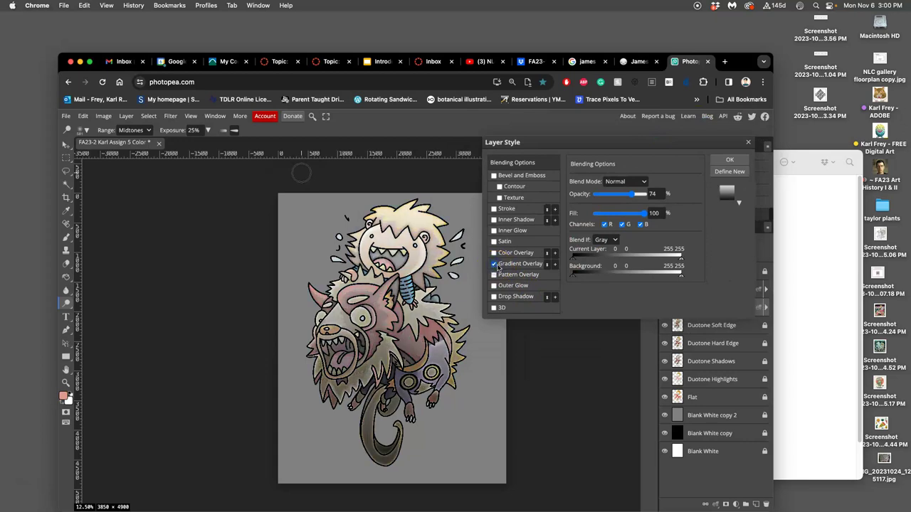
left_click(520, 264)
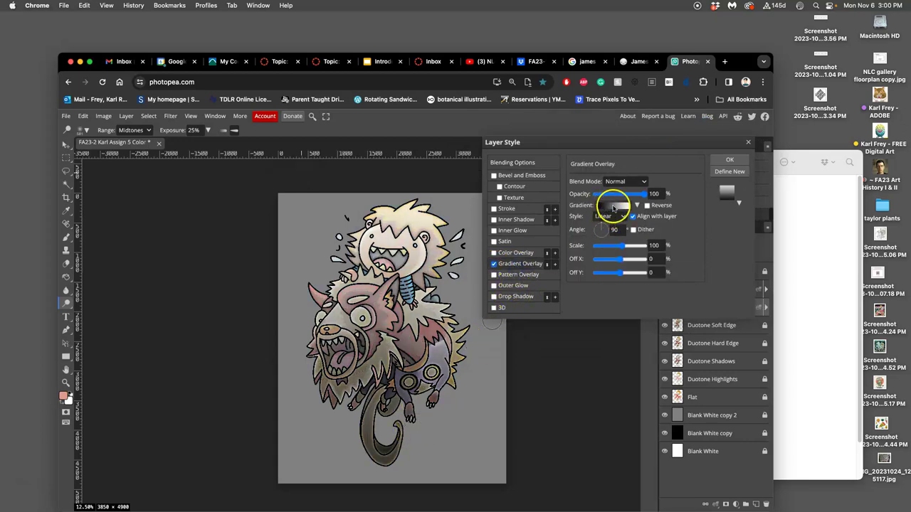
left_click(637, 206)
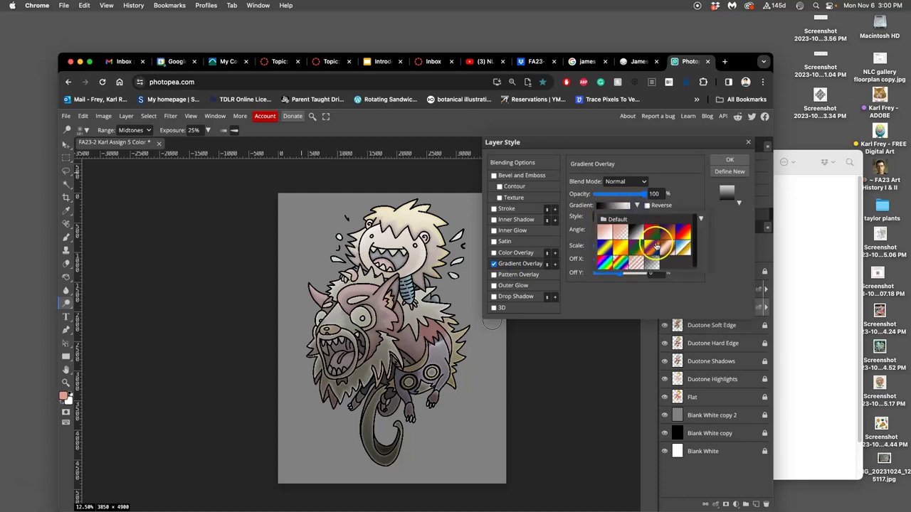
left_click(655, 246)
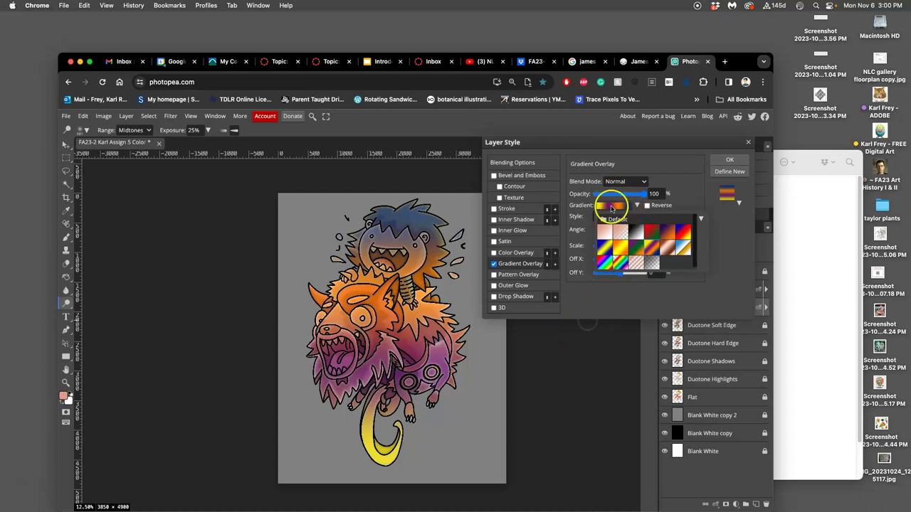
left_click(610, 206)
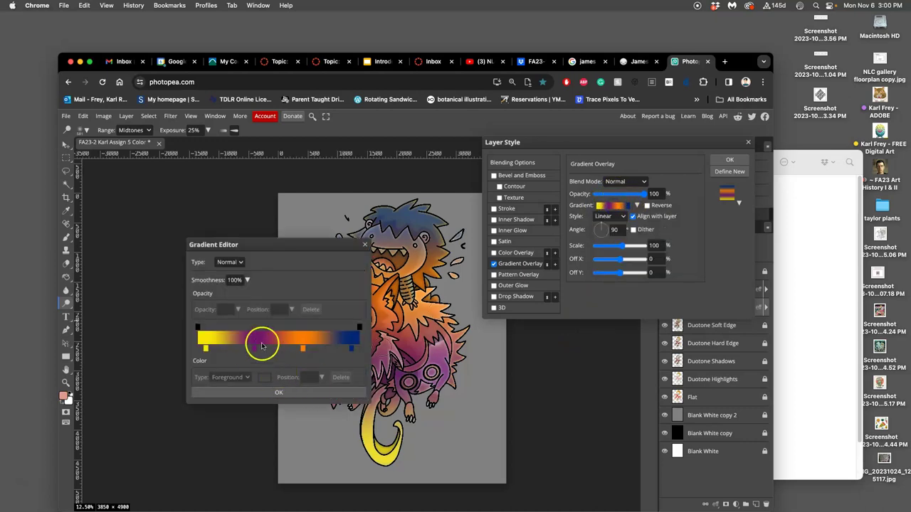
Recolour the gradient's first yellow stop to cream.
left_click(206, 350)
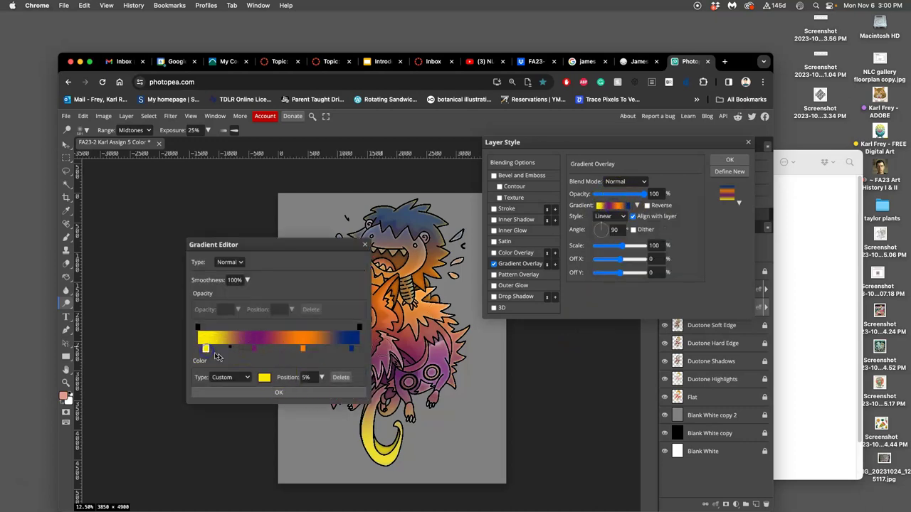
left_click(264, 377)
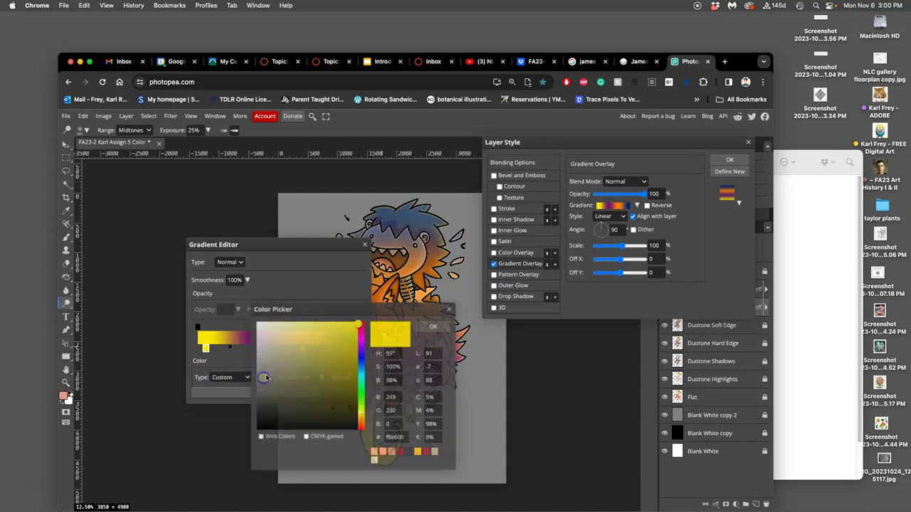
left_click(274, 335)
left_click(429, 326)
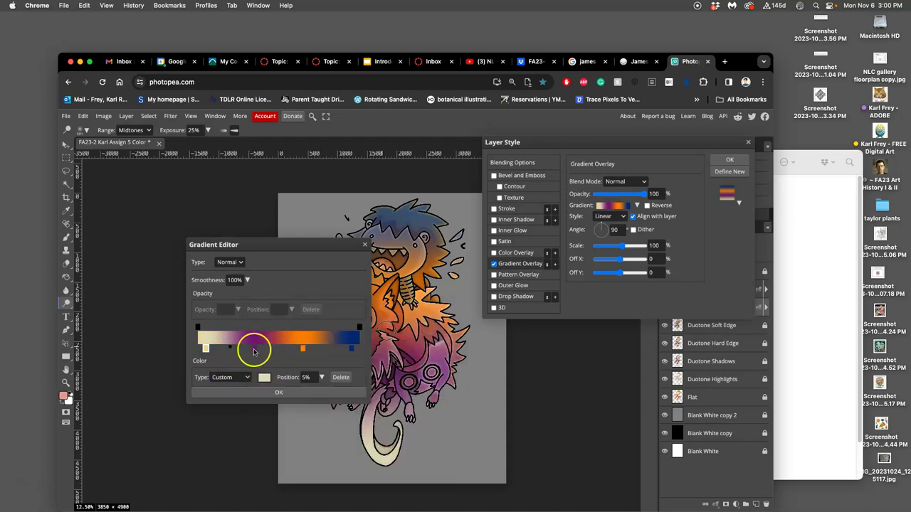
Change the purple stop at 35% to a pinkish tone.
left_click(254, 348)
left_click(266, 378)
left_click(361, 410)
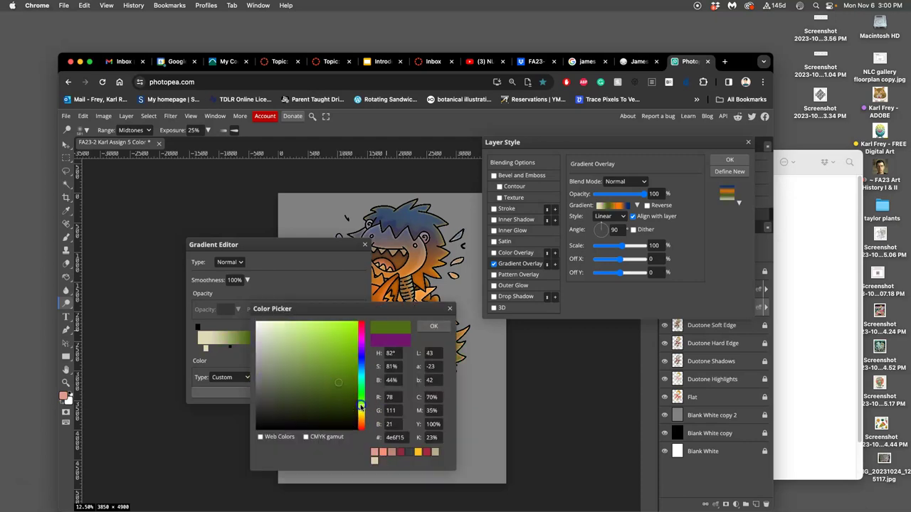
left_click(374, 461)
mouse_move(323, 367)
left_mouse_down()
mouse_move(280, 341)
mouse_move(293, 353)
left_mouse_up()
left_click(392, 454)
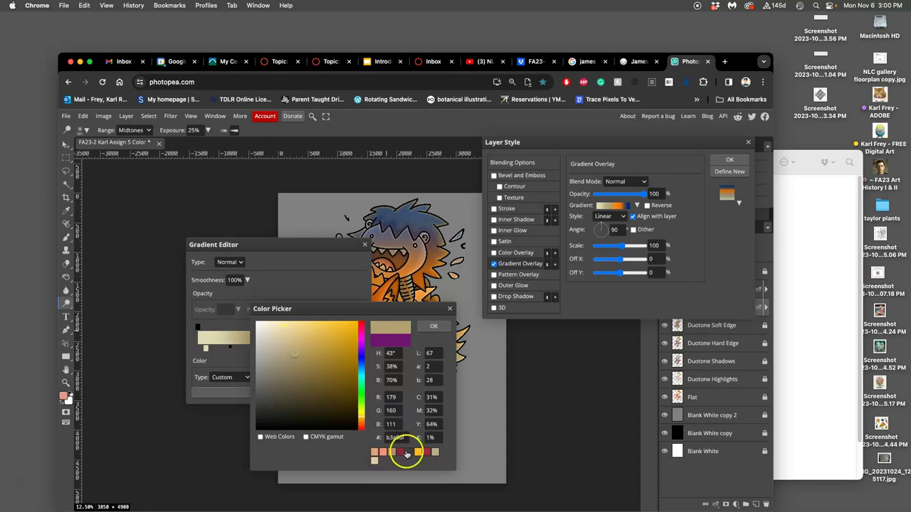
left_click(392, 454)
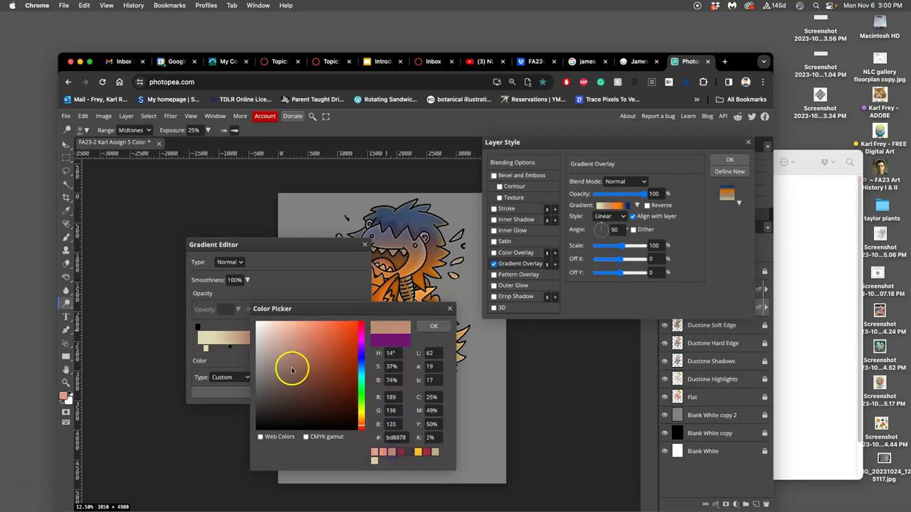
left_click(433, 326)
Add an orange stop at 25% and a beige stop at 65%.
left_click(303, 349)
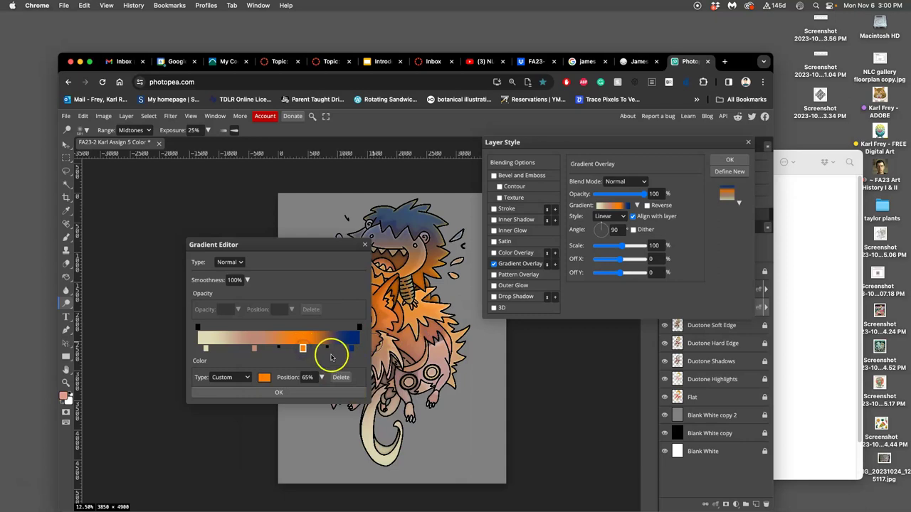
left_click(238, 349)
left_click(264, 378)
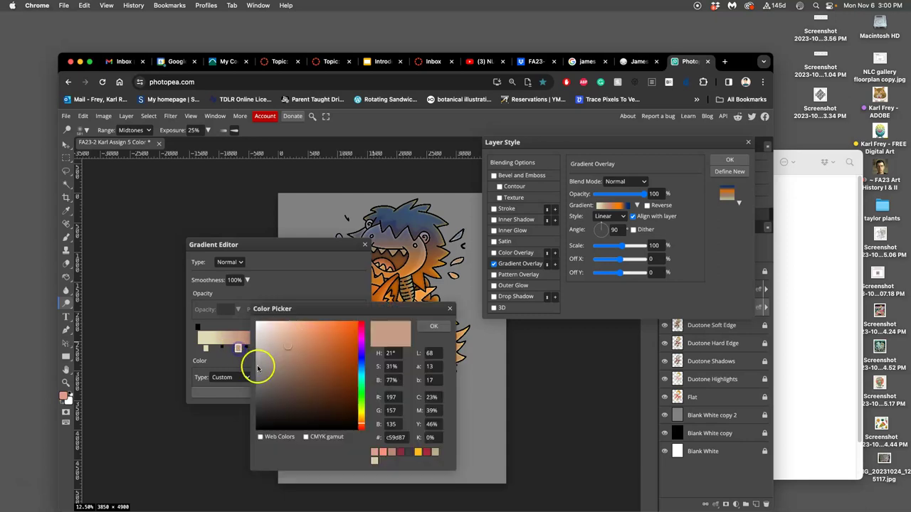
left_click(345, 333)
left_click(433, 329)
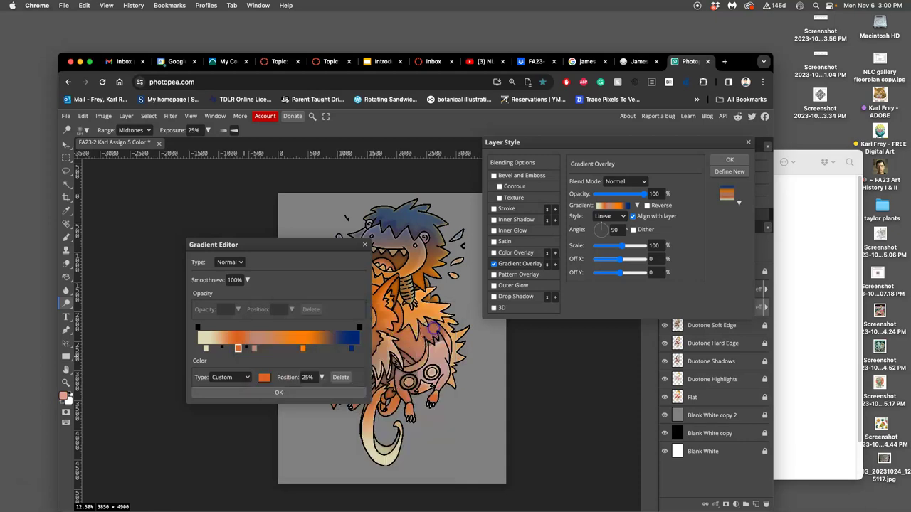
left_click(303, 349)
double_click(304, 349)
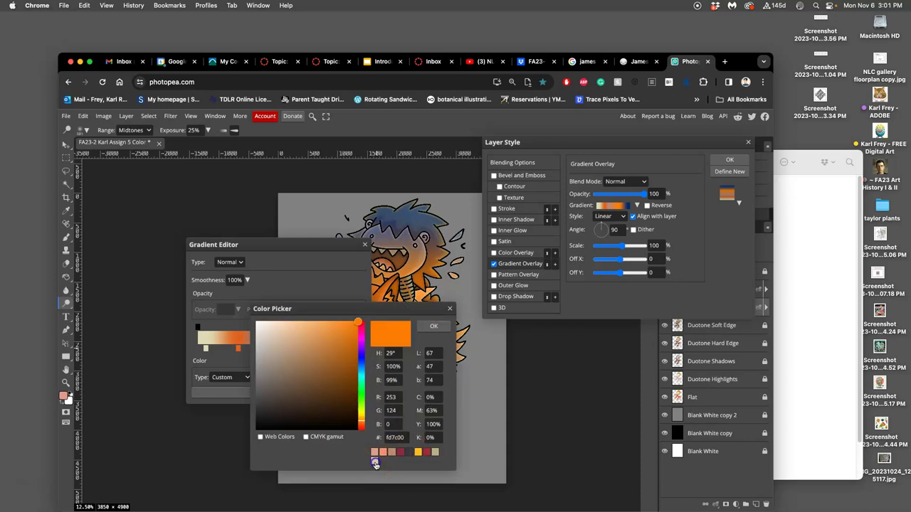
left_click(374, 462)
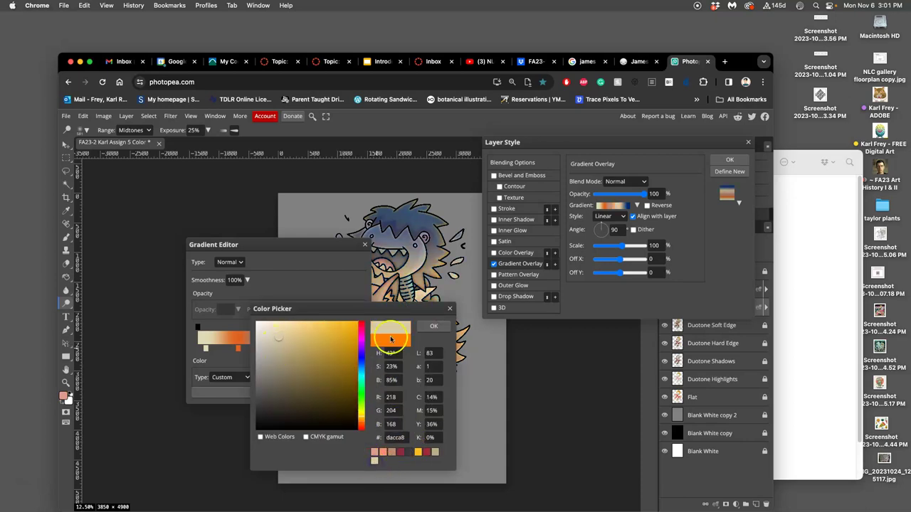
left_click(433, 326)
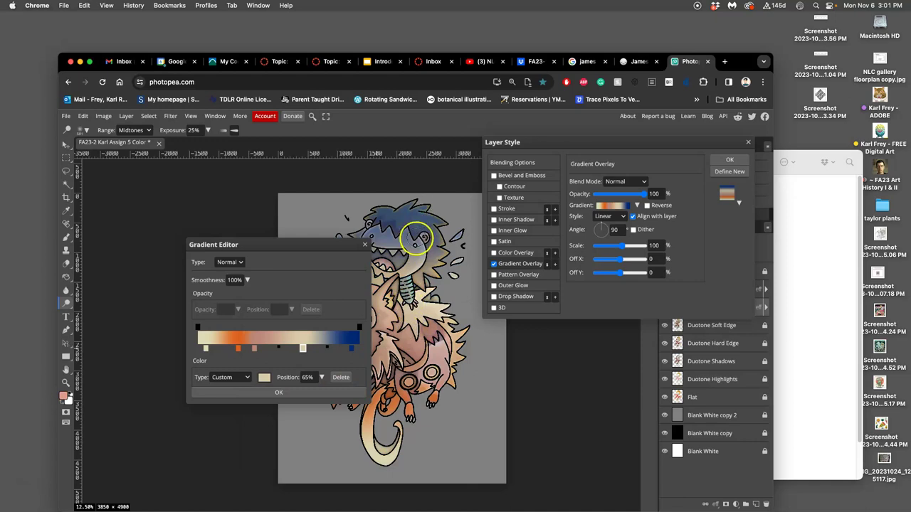
Add a deep, saturated purple stop at 83%.
left_click(332, 348)
left_click(332, 348)
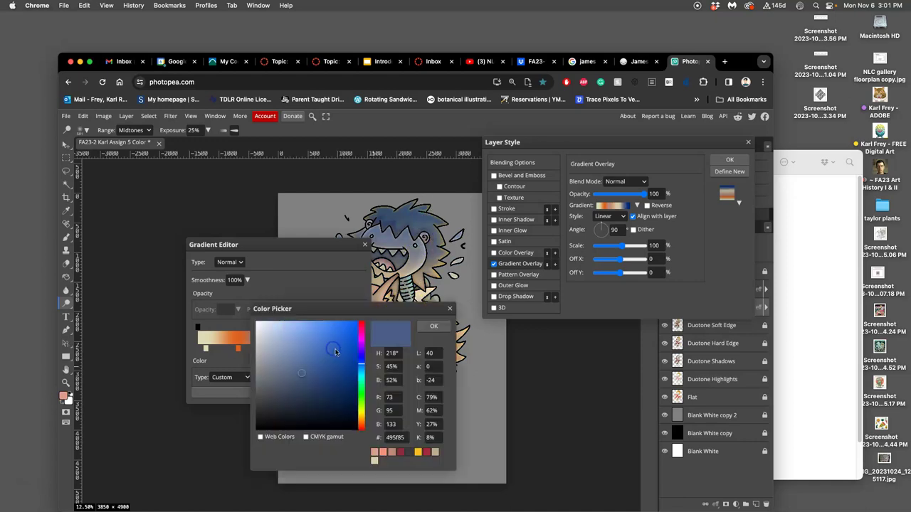
left_click_drag(360, 425, 362, 345)
left_click_drag(324, 387, 319, 385)
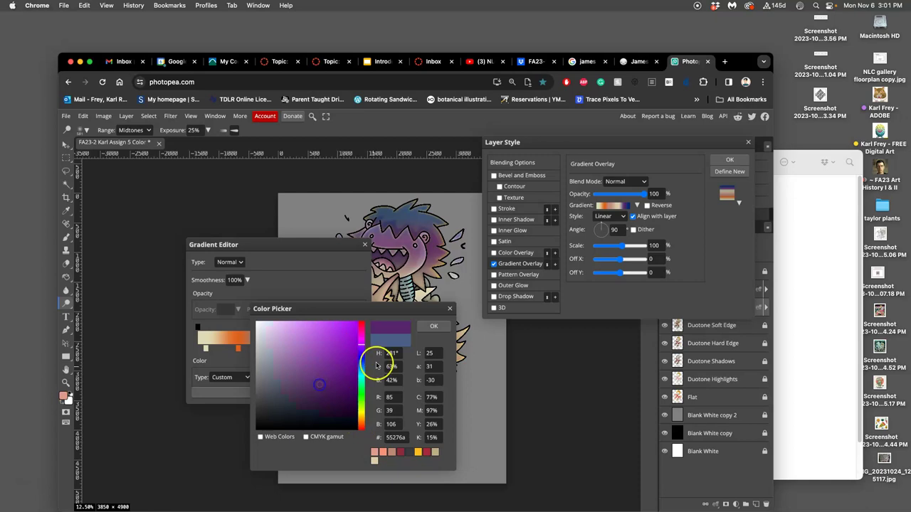
left_click(431, 325)
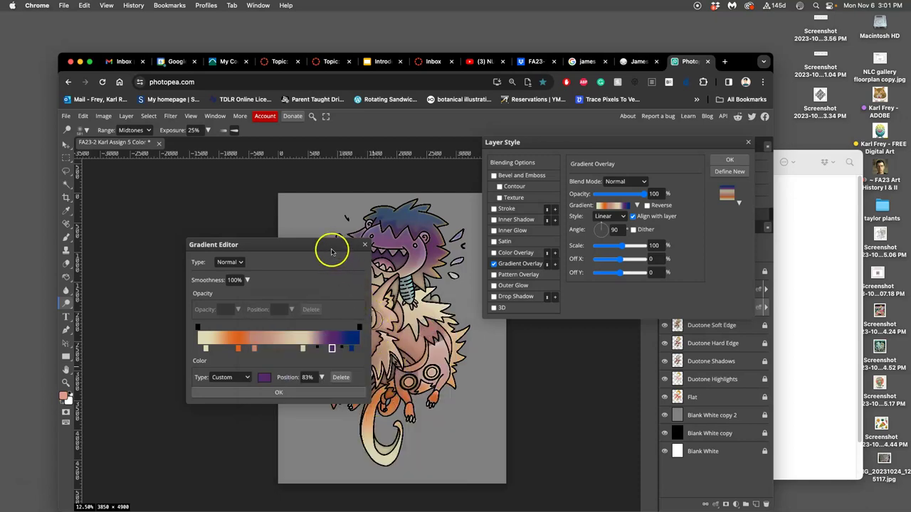
Add a violet stop at 18% near the gradient's start.
left_click_drag(256, 358, 226, 349)
left_click(264, 377)
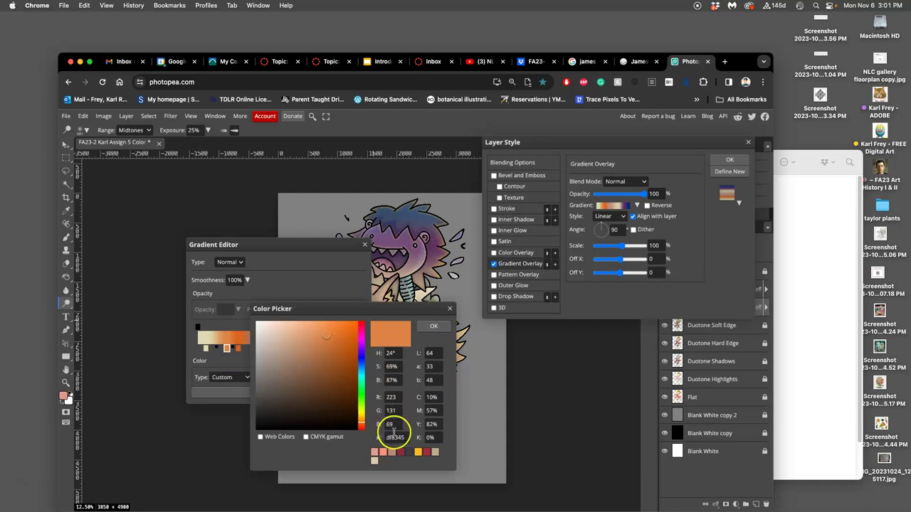
left_click(361, 346)
left_click(337, 347)
left_click(351, 346)
left_click(433, 326)
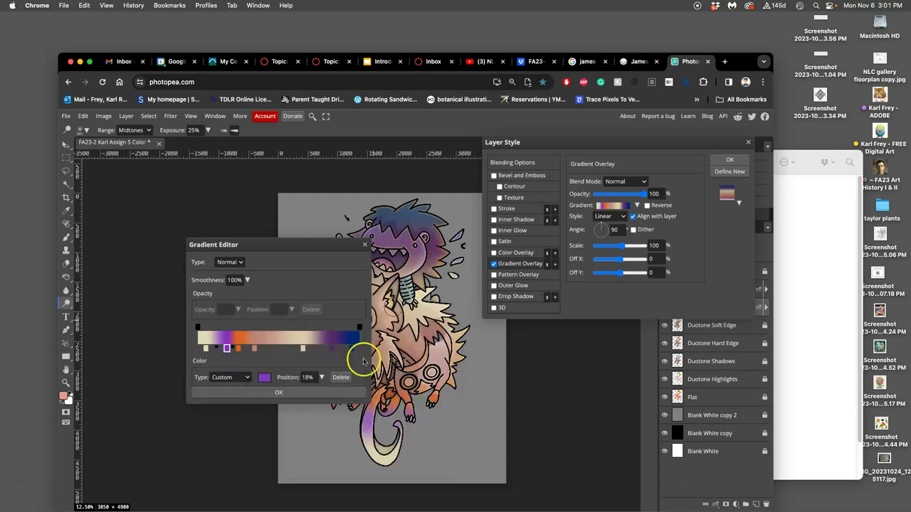
Reverse the gradient overlay, set its angle to 112° and scale to 102%.
left_click(301, 392)
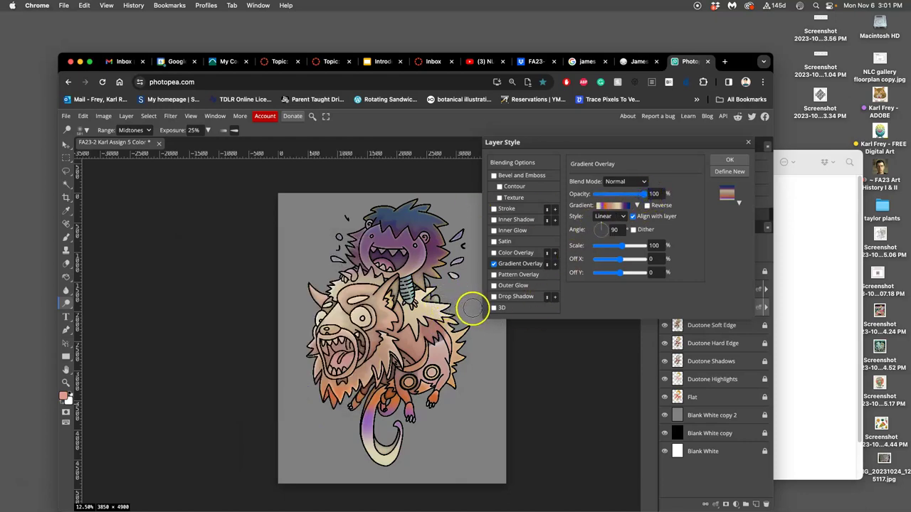
left_click_drag(606, 230, 600, 227)
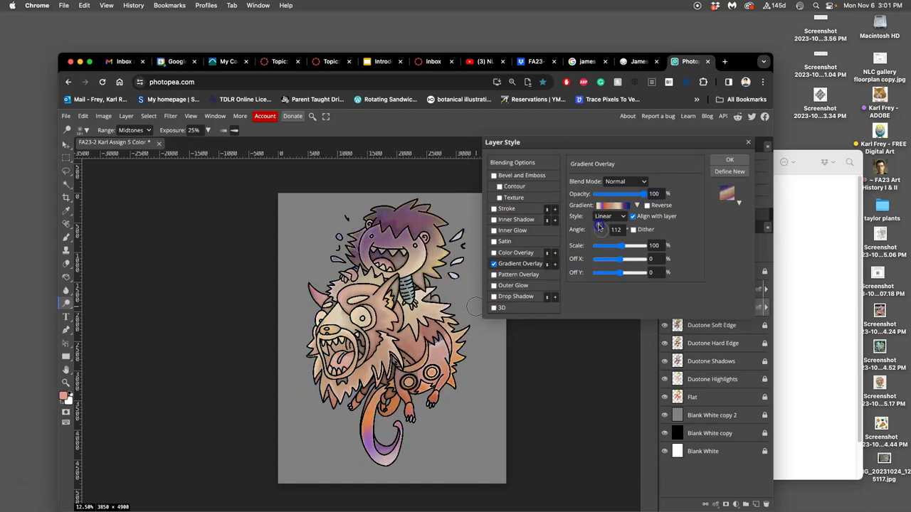
left_click(647, 205)
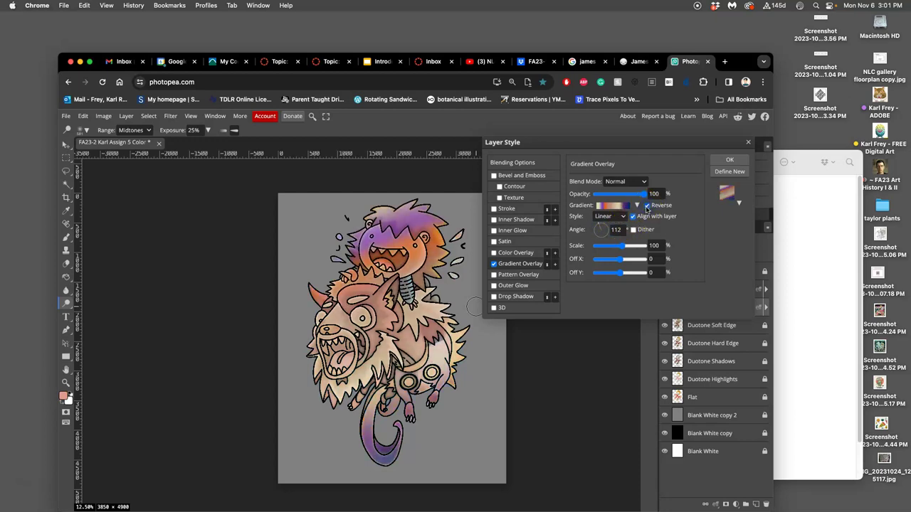
left_click(614, 225)
mouse_move(620, 246)
left_mouse_down()
mouse_move(639, 245)
mouse_move(607, 245)
mouse_move(620, 245)
left_mouse_up()
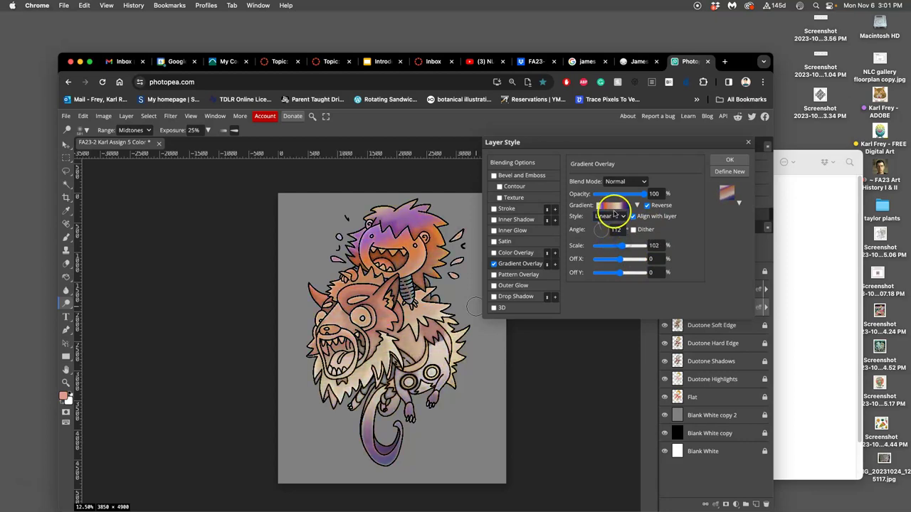
Add a pale green stop at 47% to the overlay gradient.
left_click(609, 205)
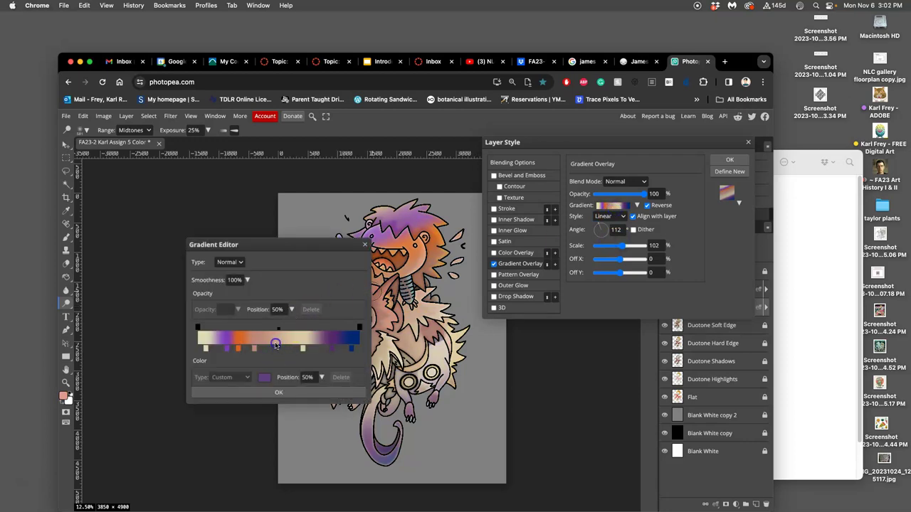
left_click(273, 348)
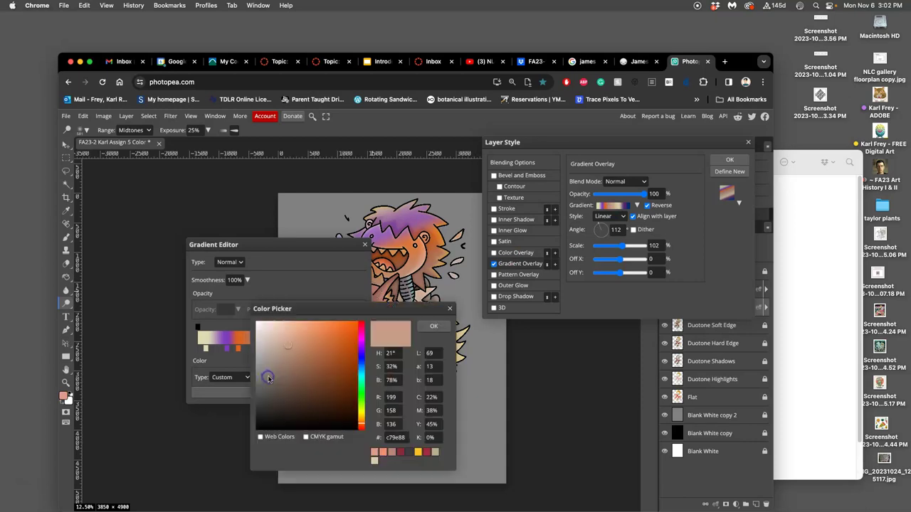
left_click(361, 388)
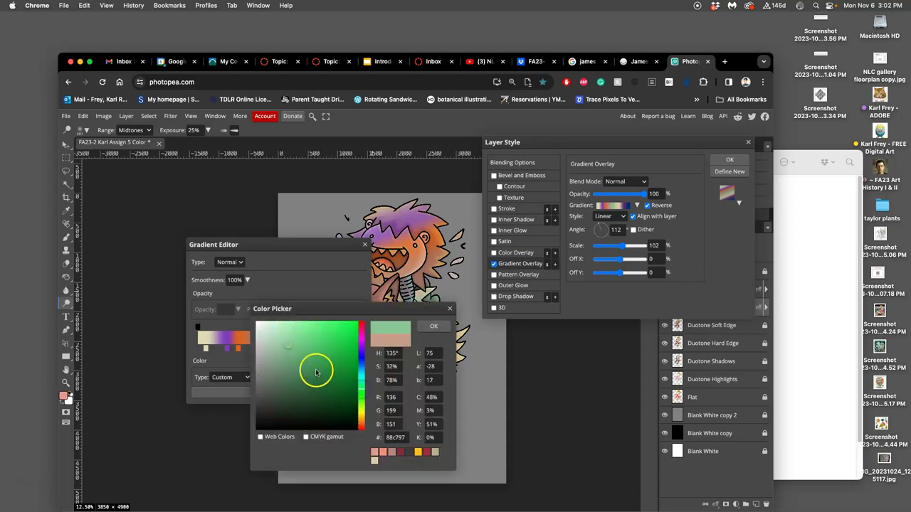
left_click(430, 325)
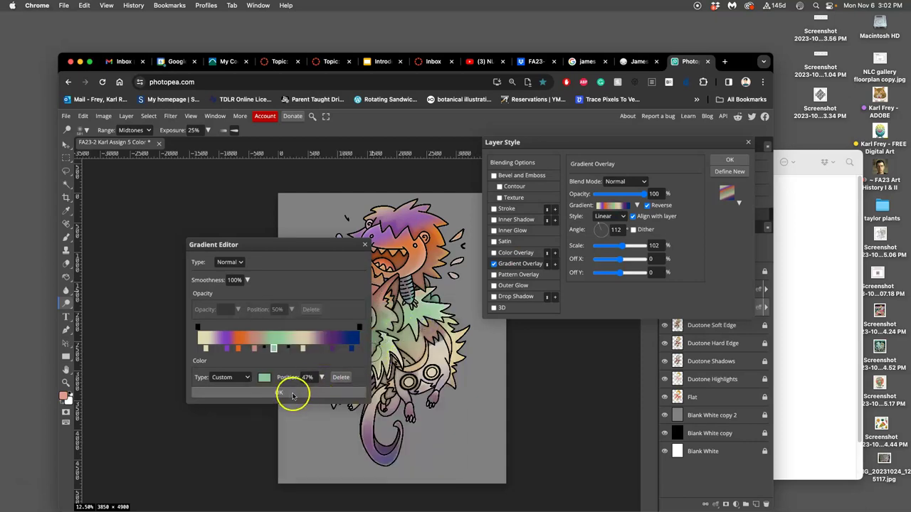
left_click(291, 395)
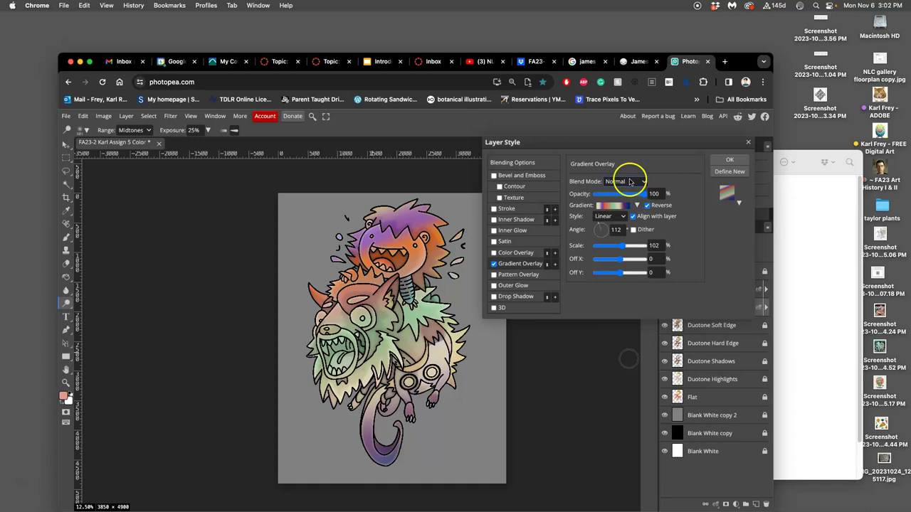
Confirm the gradient overlay and lower the copy layer's opacity to 31%.
left_click(732, 160)
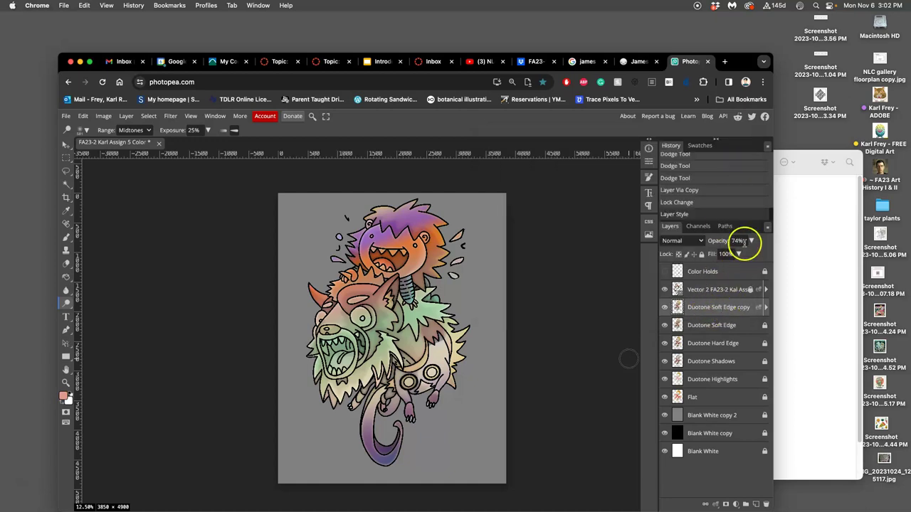
mouse_move(741, 256)
left_mouse_down()
mouse_move(758, 257)
mouse_move(723, 256)
left_mouse_up()
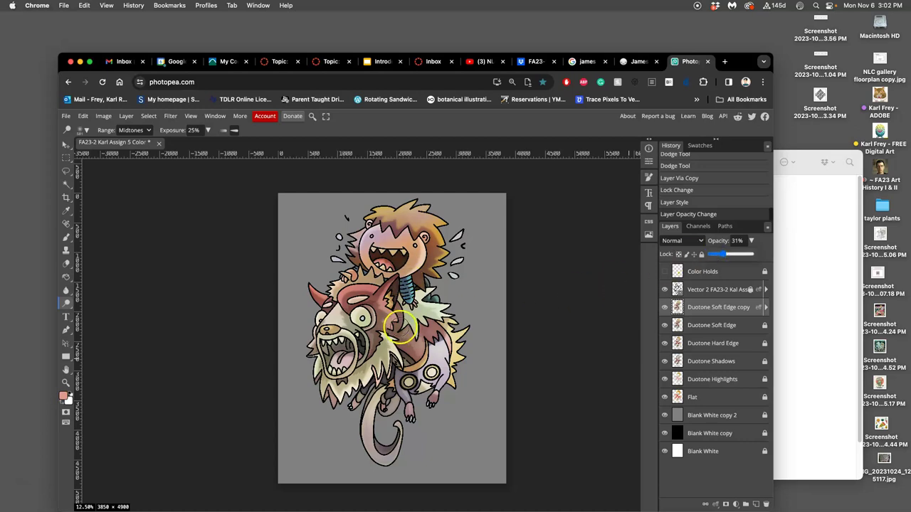
scroll(480, 314, "up", 2)
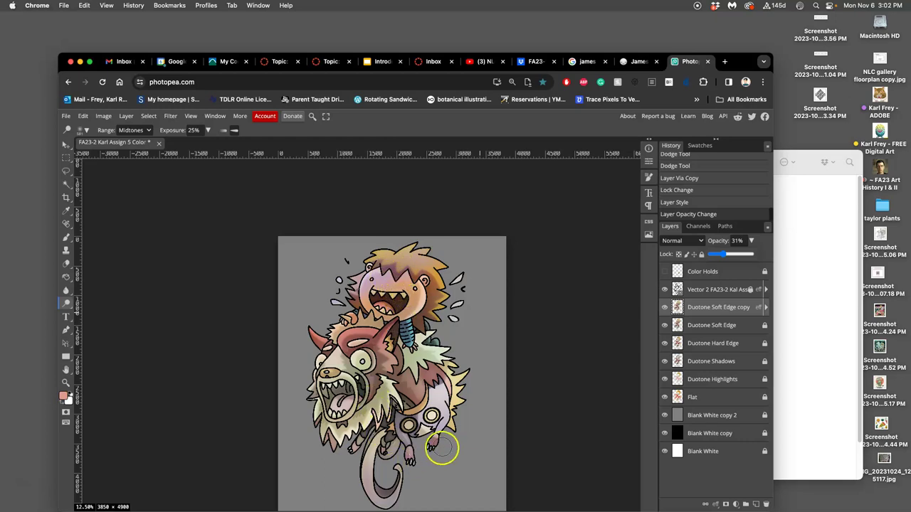
scroll(456, 423, "down", 1)
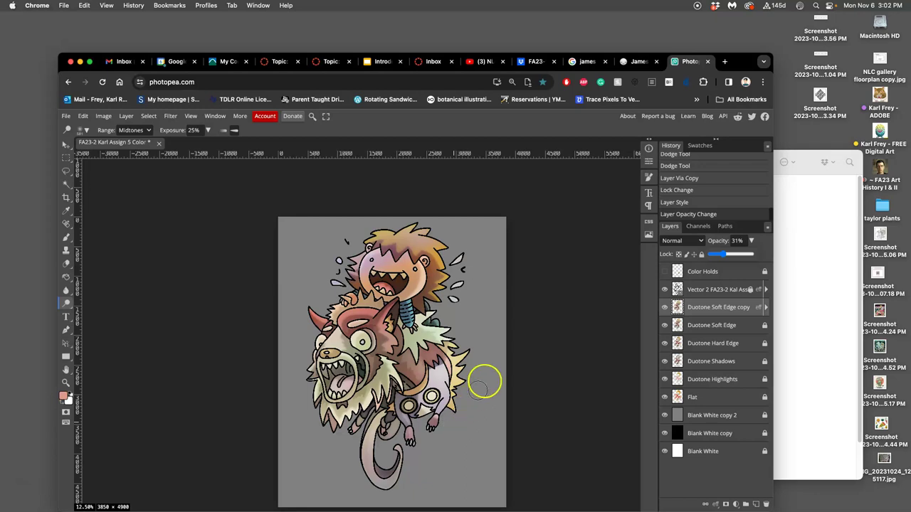
Paint a dodge stroke on the artwork, zooming in and out to check it.
left_click(539, 311)
scroll(535, 318, "up", 5)
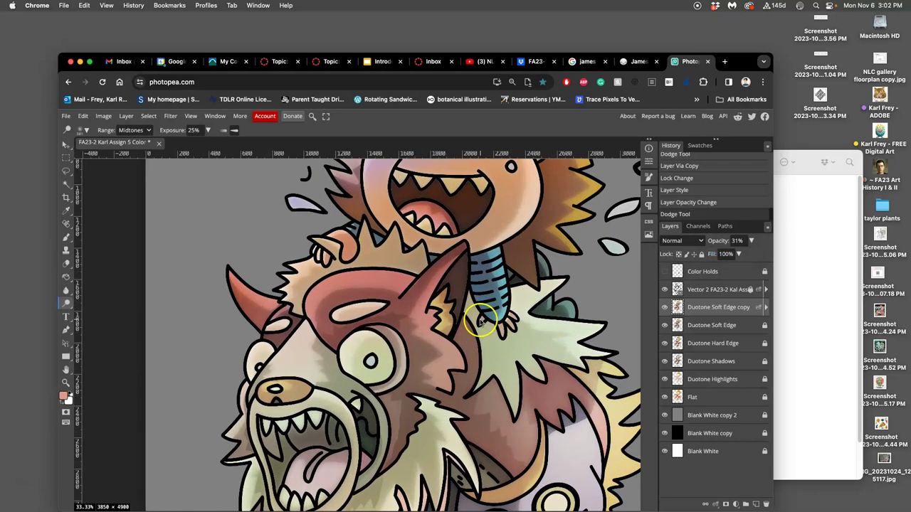
scroll(481, 320, "up", 5)
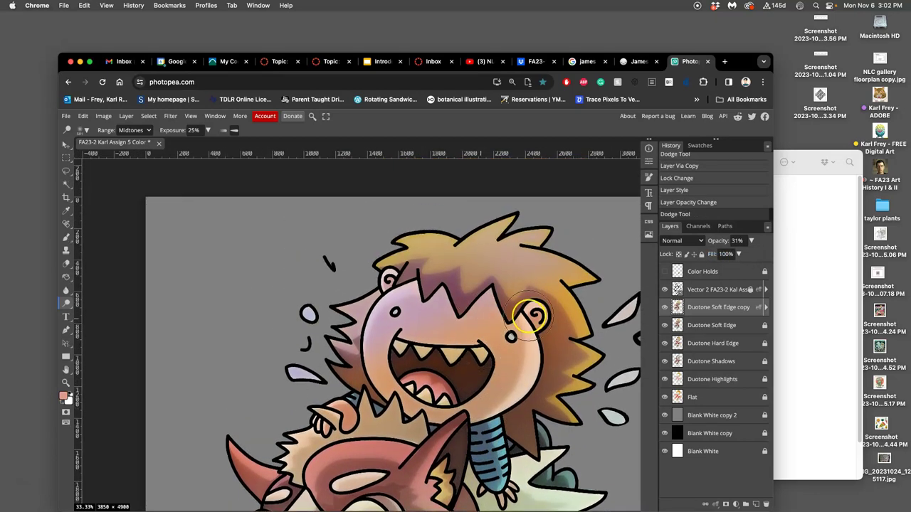
scroll(530, 313, "down", 1)
scroll(523, 324, "down", 5)
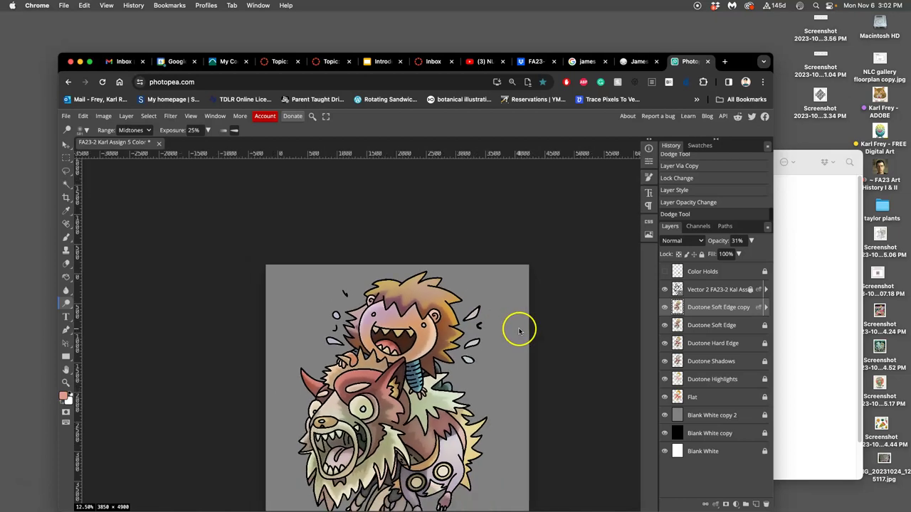
Try Soft Light, Overlay and Darker Color blending on the copy layer and lower its opacity to 26%.
left_click(677, 240)
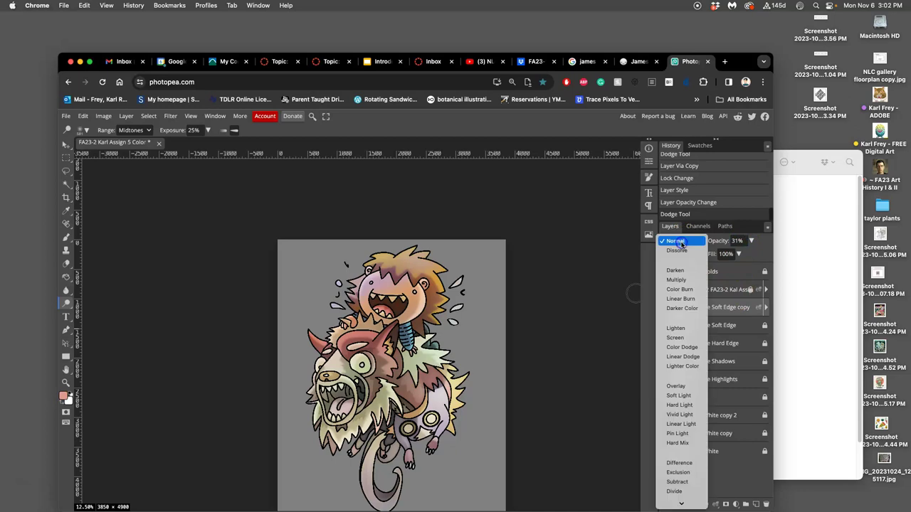
left_click(680, 396)
left_click(689, 244)
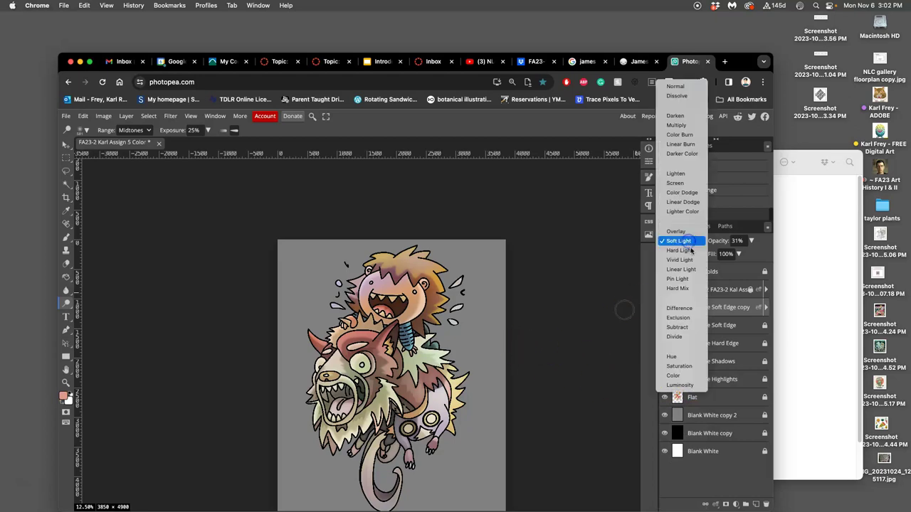
left_click(684, 232)
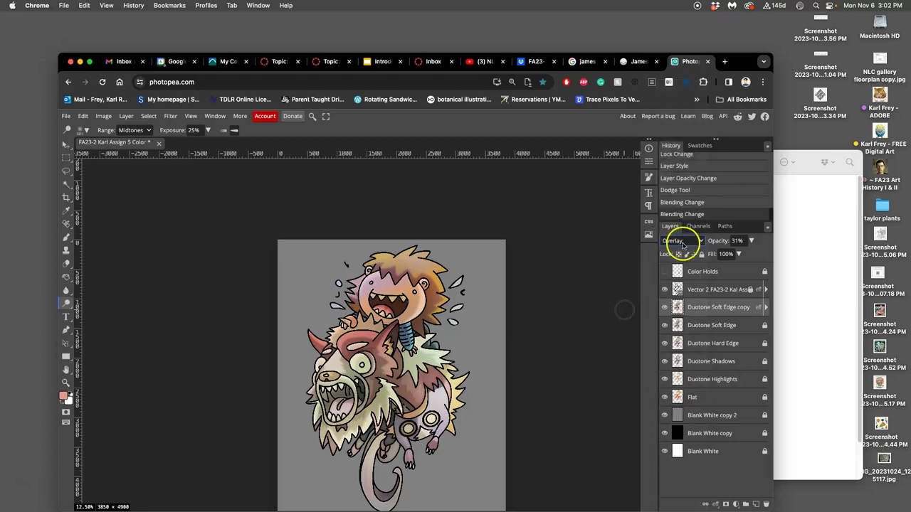
left_click(683, 244)
left_click(683, 242)
left_click(683, 242)
left_click(683, 163)
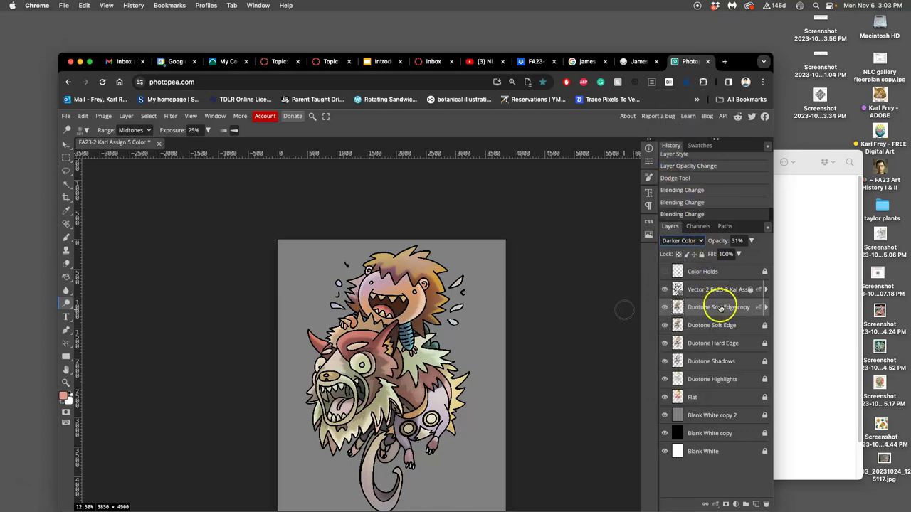
left_click(751, 241)
left_click_drag(727, 256, 730, 256)
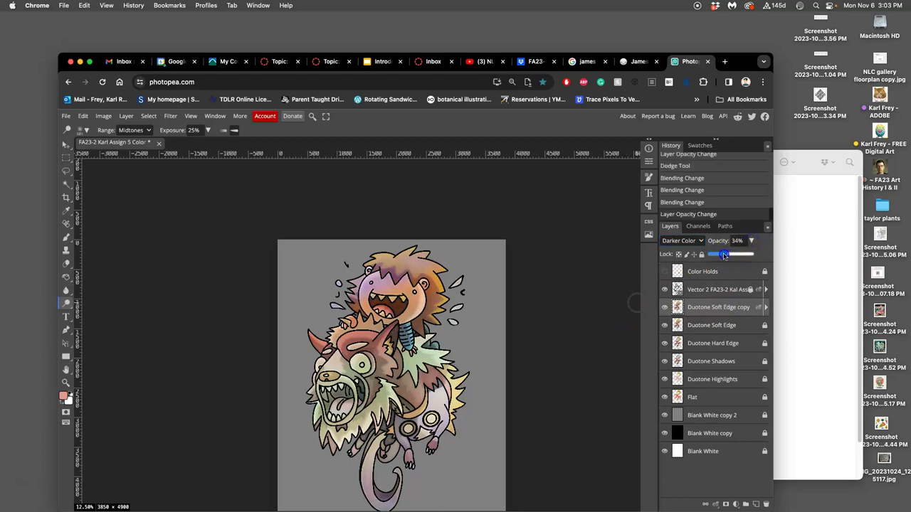
Compare Overlay and Soft Light, settle on Pin Light blending, and zoom to inspect the result.
left_click(693, 242)
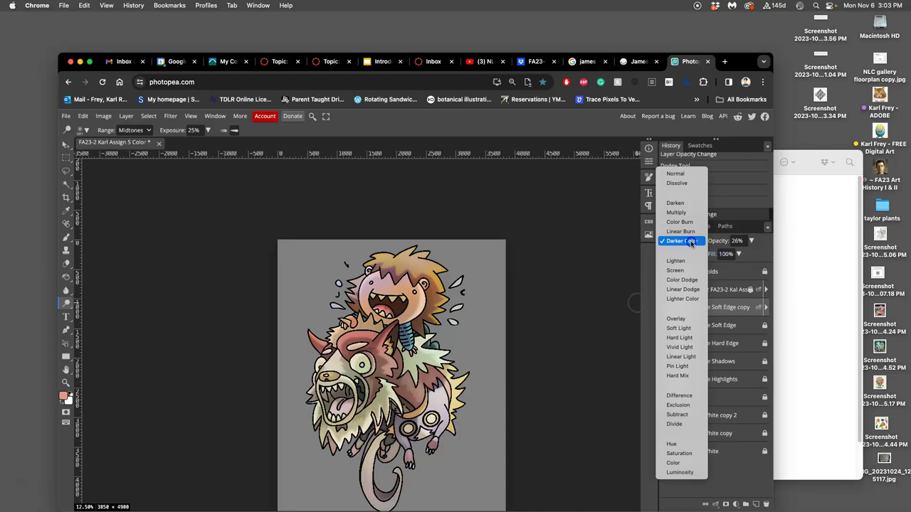
left_click(682, 320)
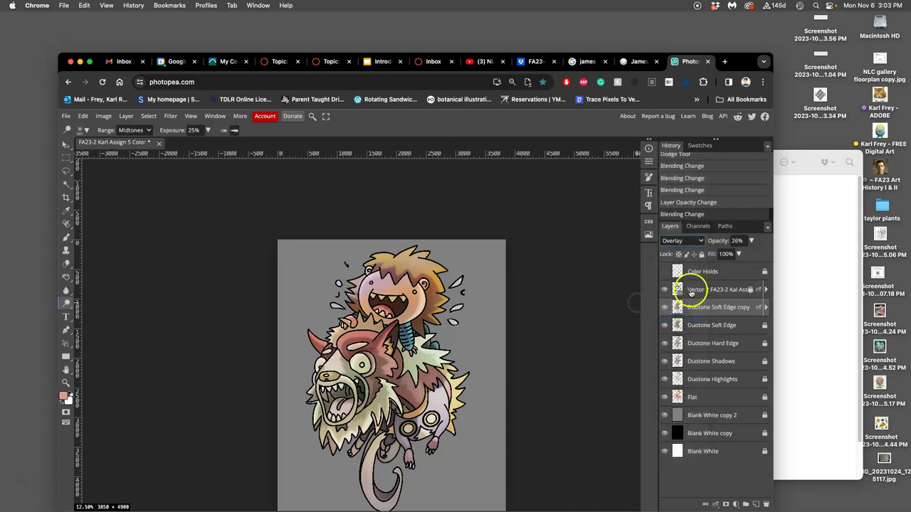
left_click(682, 241)
left_click(678, 251)
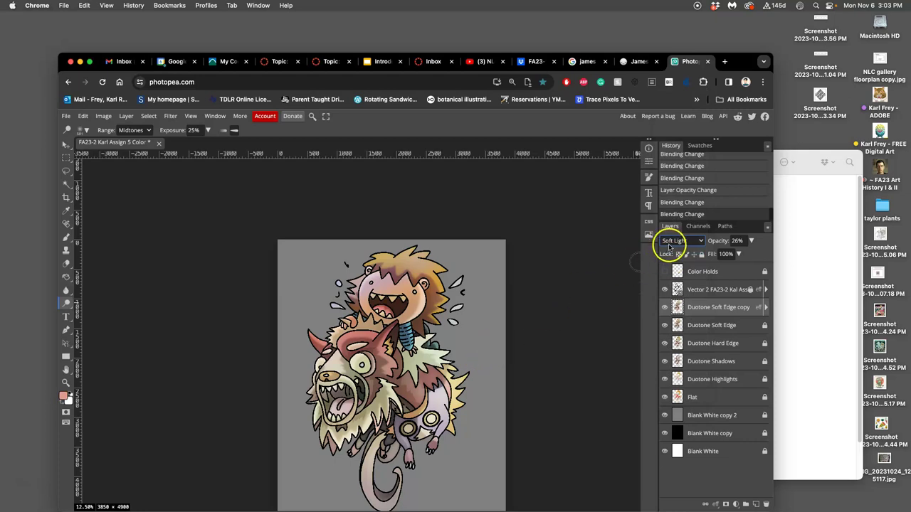
left_click(672, 242)
left_click(672, 278)
key("super+equal")
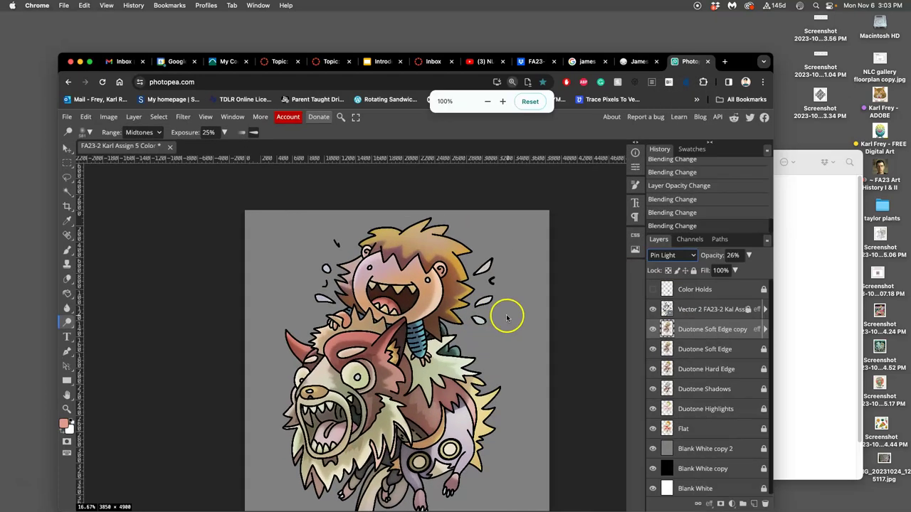
scroll(499, 315, "down", 3)
scroll(491, 313, "down", 2)
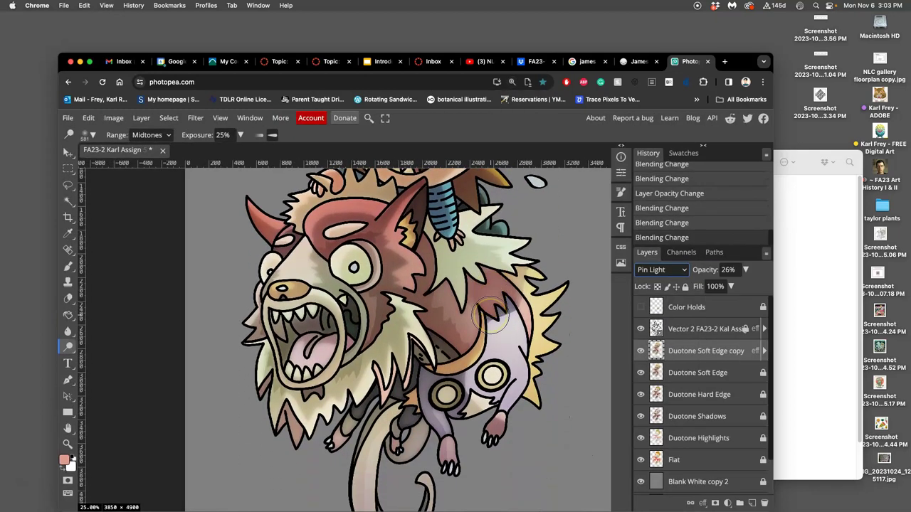
key("super+minus")
key("super+minus")
scroll(484, 315, "up", 1)
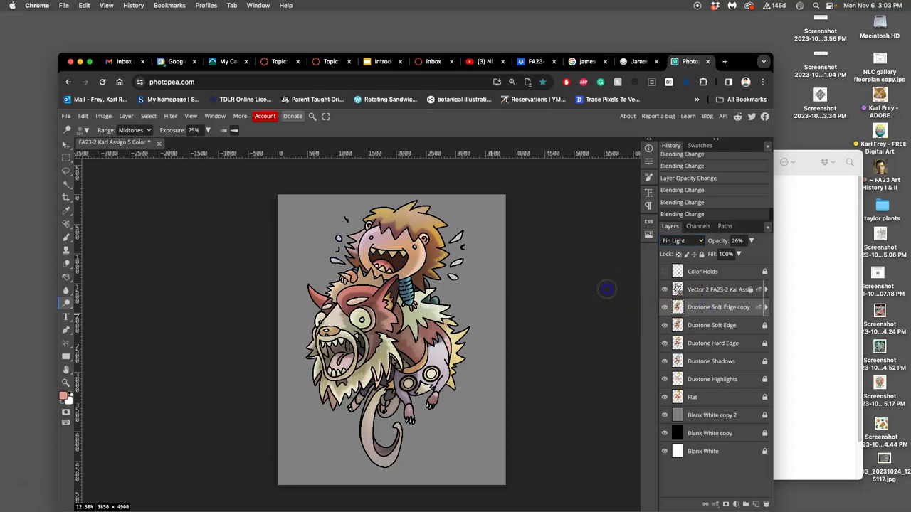
Save the document and rename the Duotone Soft Edge copy layer to 'Full Spectrum Color'.
left_click(606, 289)
key("super+s")
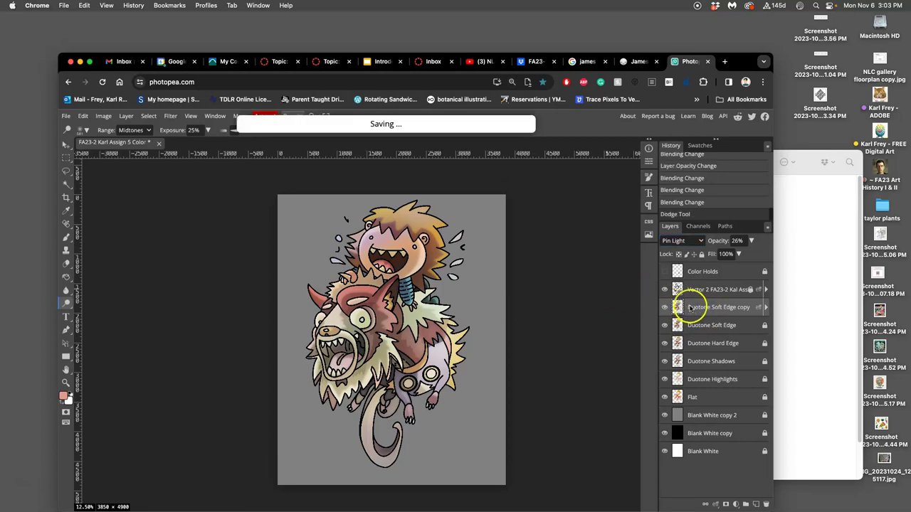
double_click(699, 308)
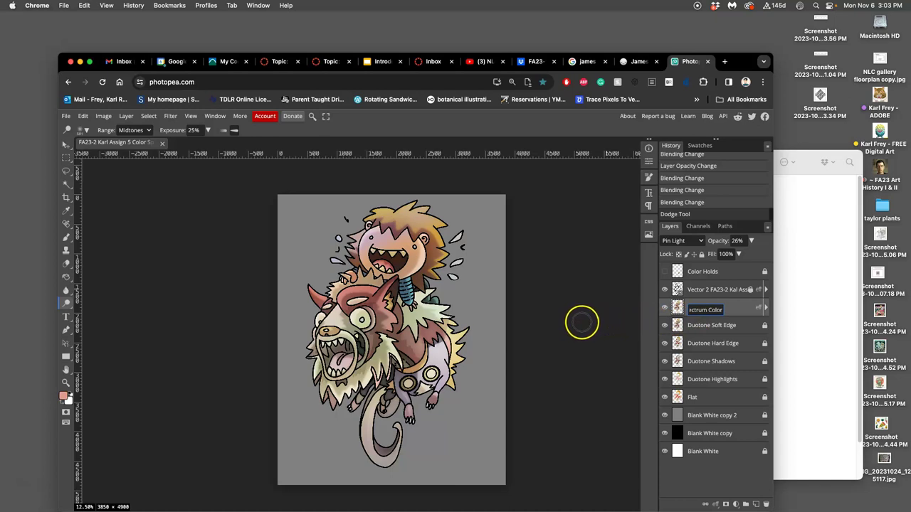
left_click(65, 171)
left_click(109, 189)
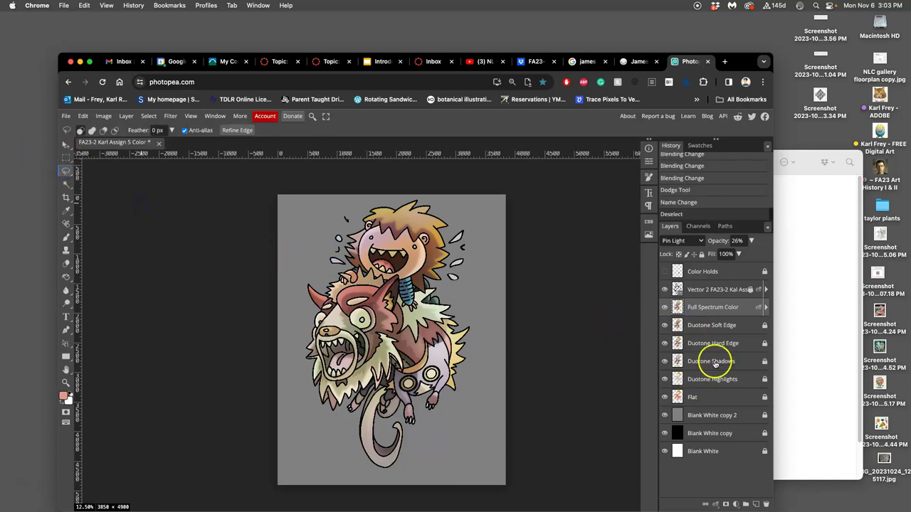
left_click(665, 308)
Toggle the Full Spectrum Color layer's visibility and try Dissolve blending, zooming in to inspect the speckle.
left_click(666, 308)
left_click(666, 308)
left_click(666, 307)
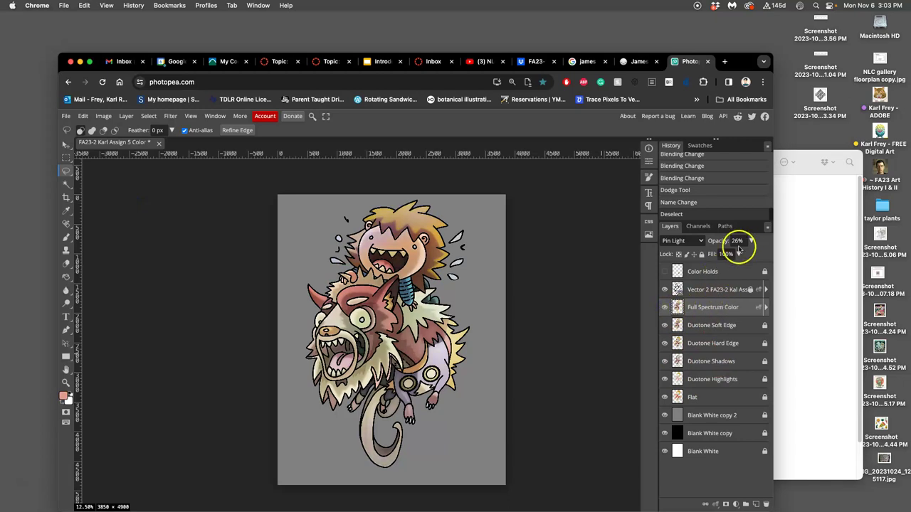
left_click(751, 240)
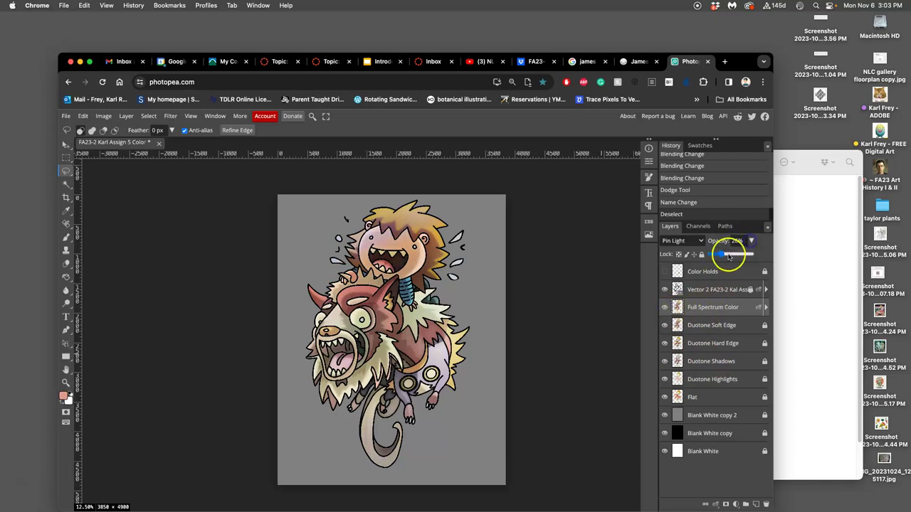
left_click(692, 241)
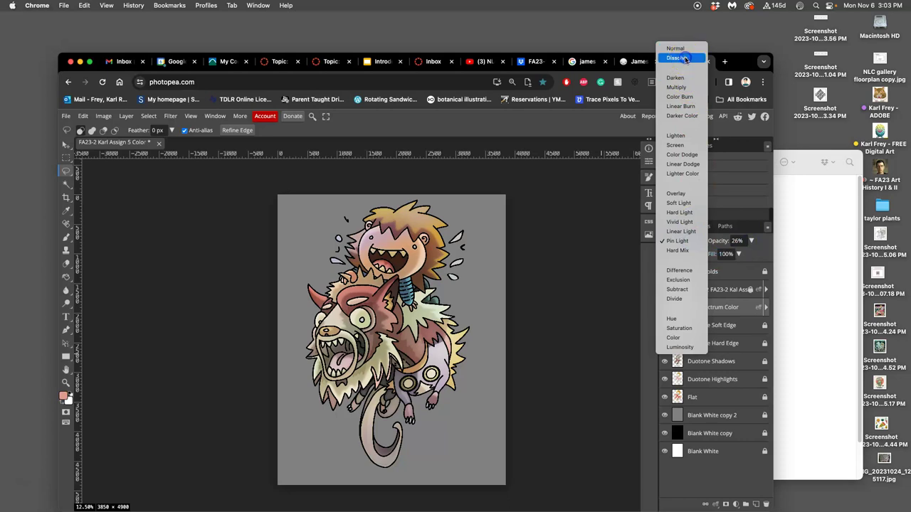
left_click(685, 57)
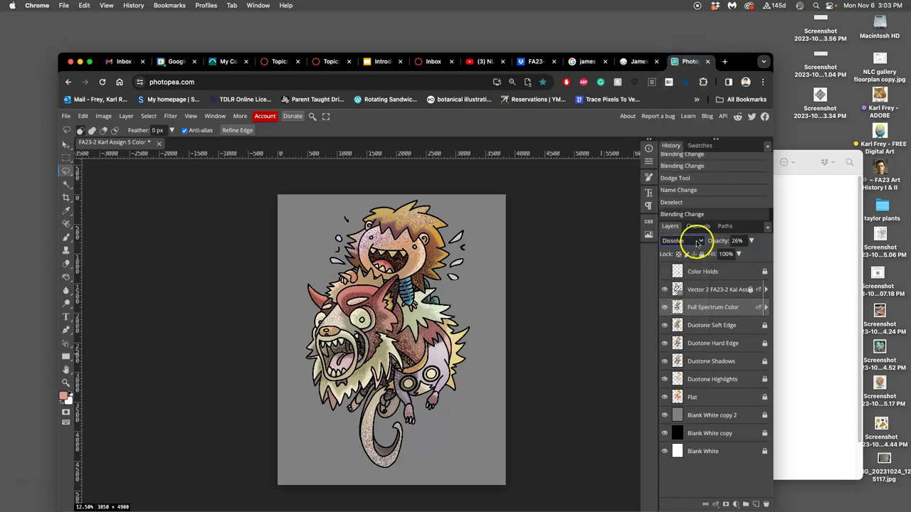
left_click(697, 242)
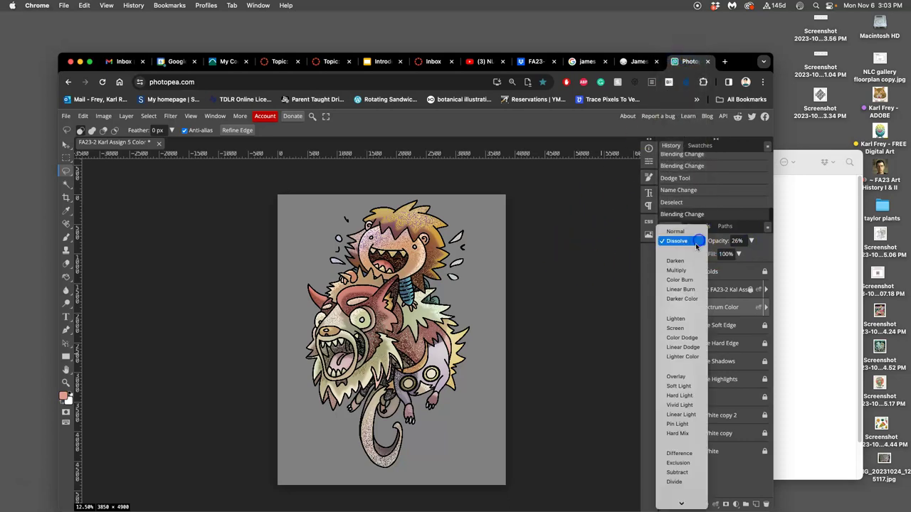
left_click(751, 253)
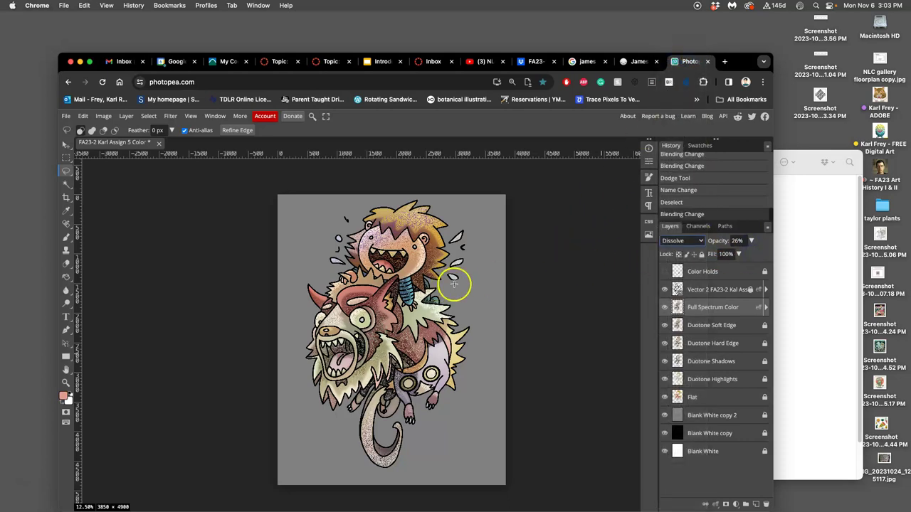
key("super+equal")
key("super+equal")
key("super+equal")
key("super+equal")
key("super+equal")
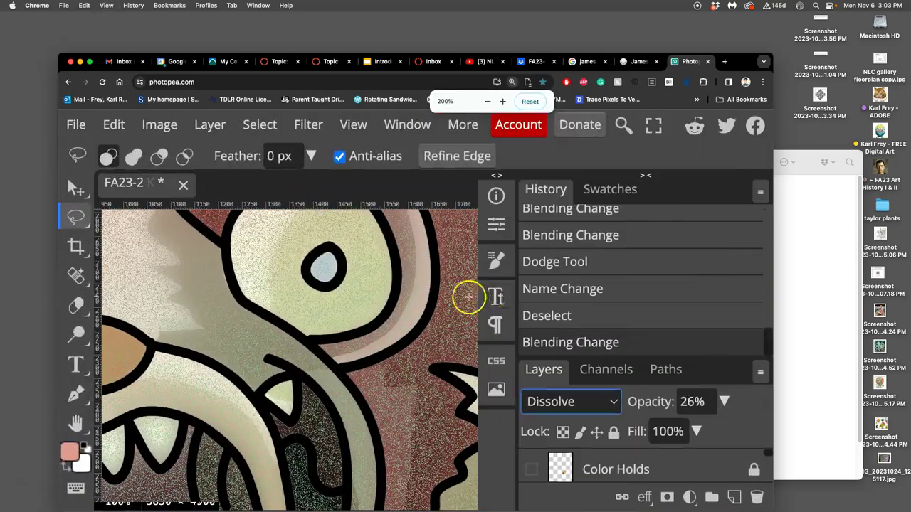
scroll(432, 288, "down", 5)
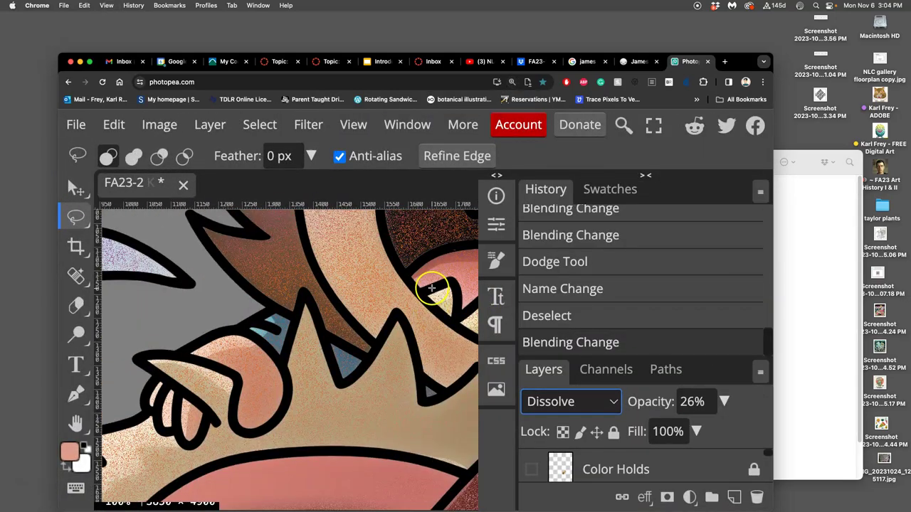
scroll(421, 282, "down", 3)
key("super+minus")
key("super+minus")
key("super+minus")
key("super+minus")
key("super+minus")
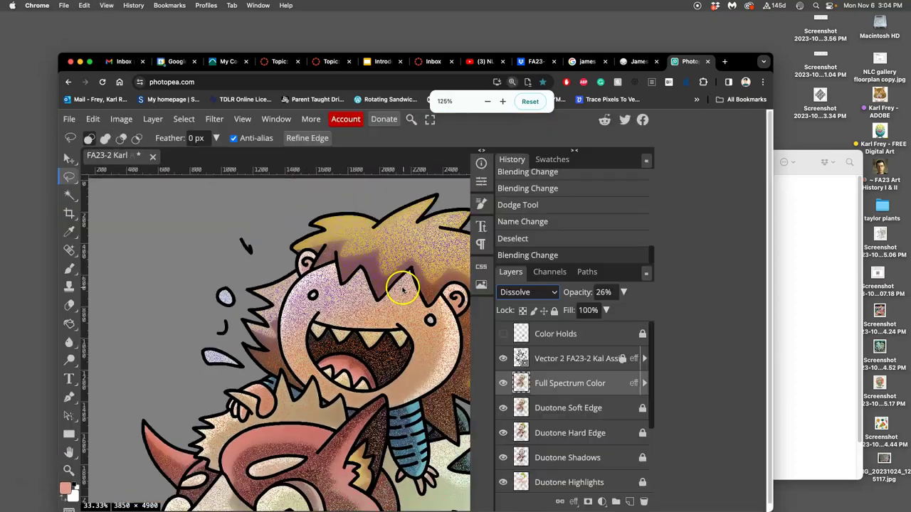
scroll(415, 292, "down", 3)
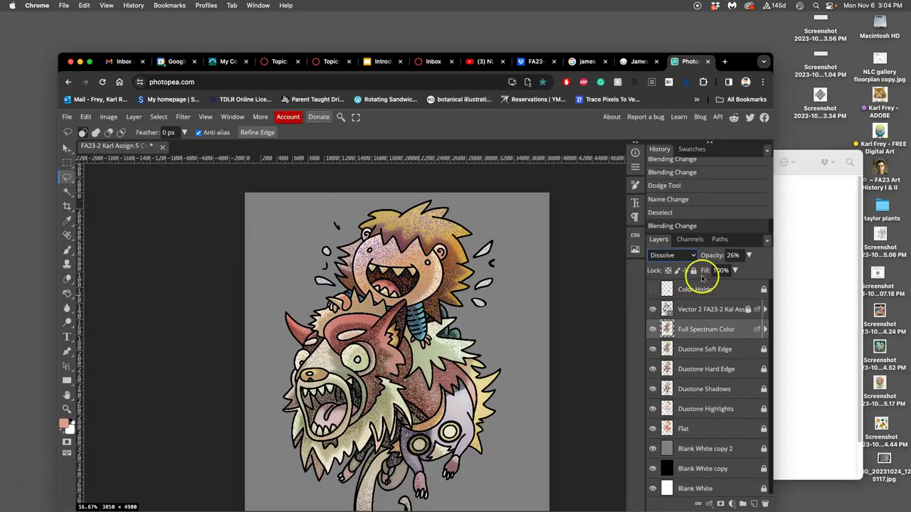
Set the Full Spectrum Color layer to Normal blending at 28% opacity.
left_click(691, 257)
left_click(665, 245)
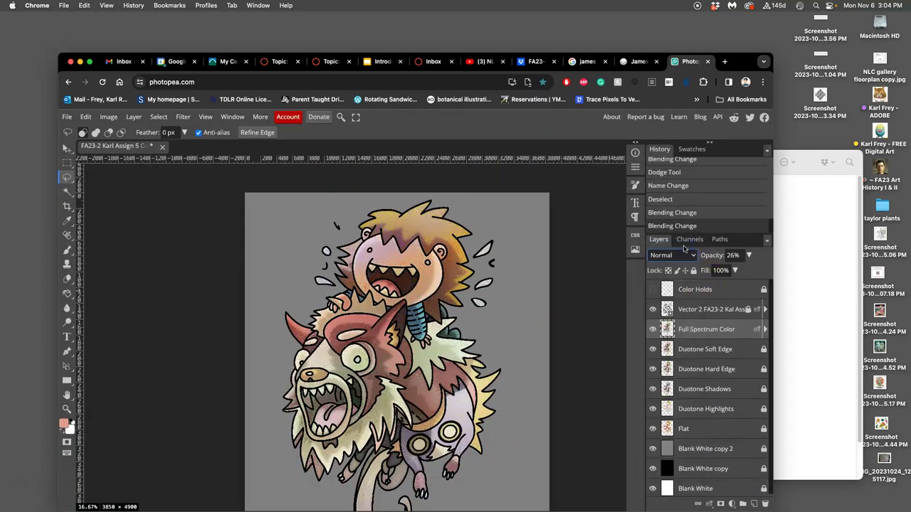
left_click(748, 255)
mouse_move(715, 271)
left_mouse_down()
mouse_move(753, 270)
mouse_move(721, 271)
left_mouse_up()
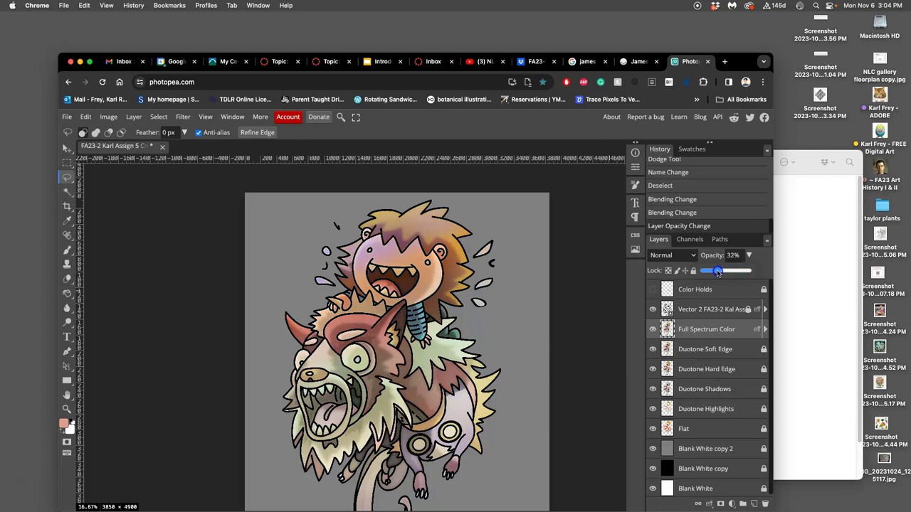
left_click(459, 297)
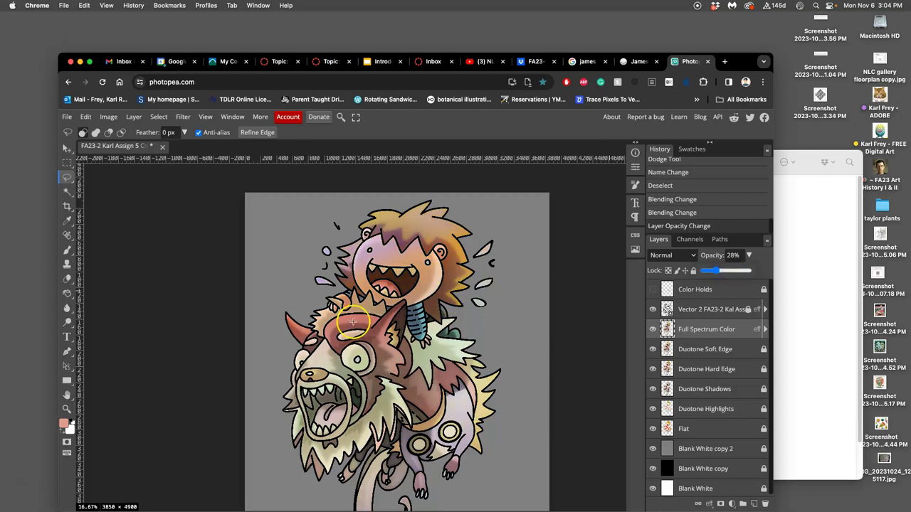
left_click_drag(361, 390, 360, 327)
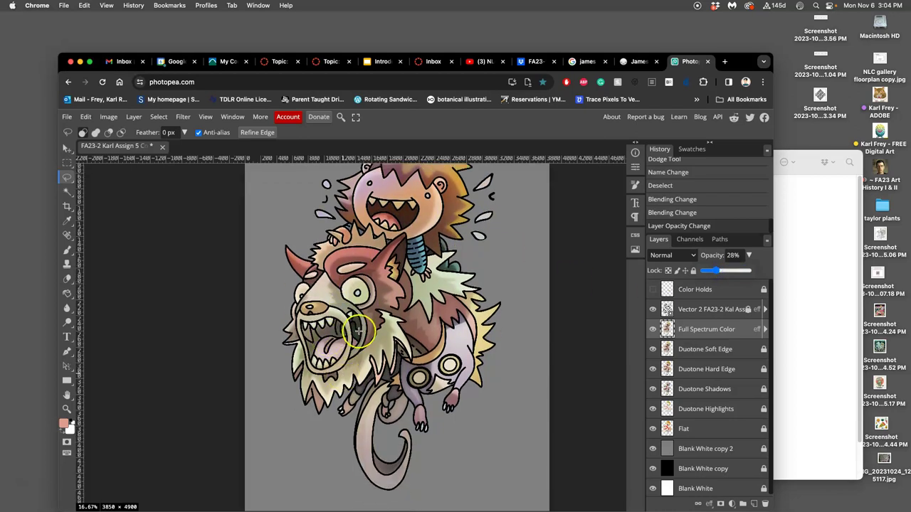
With the Eraser at 55%, remove stray tint from the lion's mouth, mane and cheek.
left_click(652, 329)
left_click(652, 330)
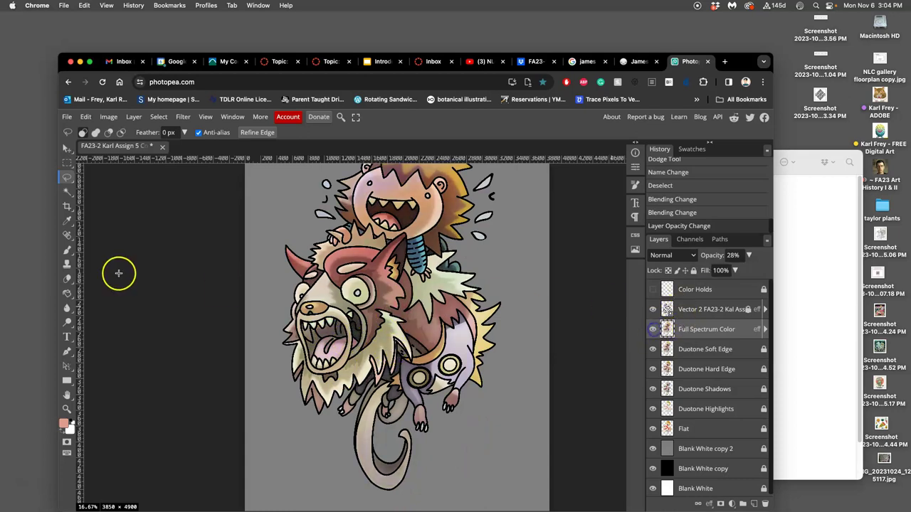
left_click(66, 278)
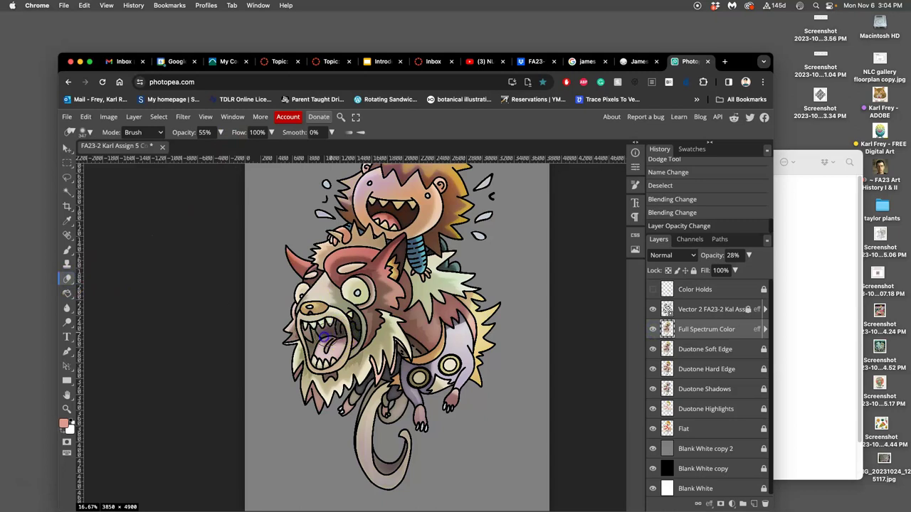
left_click(349, 329)
left_click_drag(349, 334, 302, 377)
mouse_move(387, 395)
left_mouse_down()
mouse_move(431, 366)
mouse_move(409, 343)
mouse_move(430, 371)
left_mouse_up()
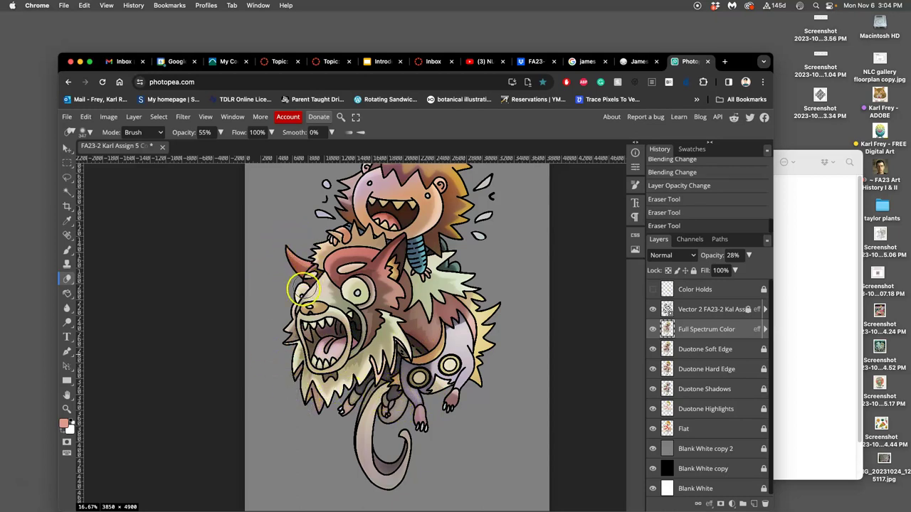
mouse_move(305, 278)
left_mouse_down()
mouse_move(286, 366)
mouse_move(304, 280)
mouse_move(285, 305)
left_mouse_up()
left_click(292, 379)
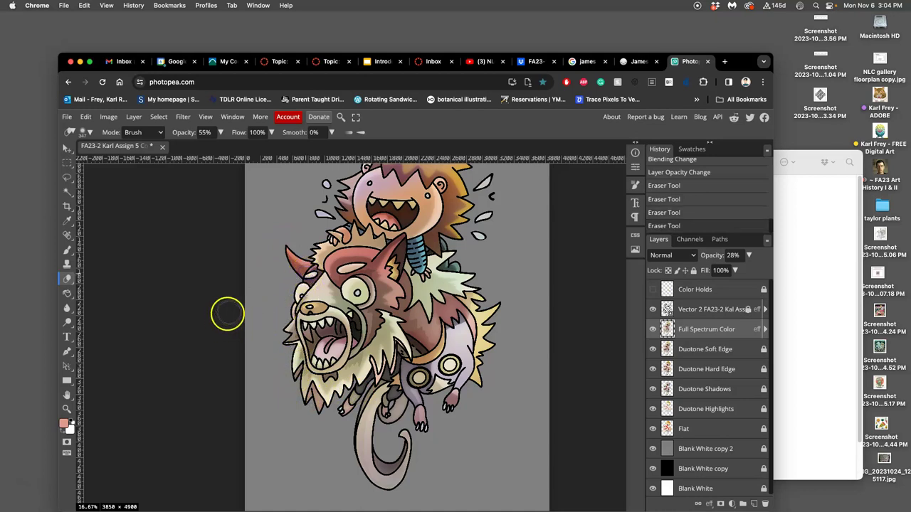
Erase the purplish tint on the boy's cheek and another stray patch below it.
scroll(250, 308, "up", 3)
left_click_drag(353, 311, 438, 291)
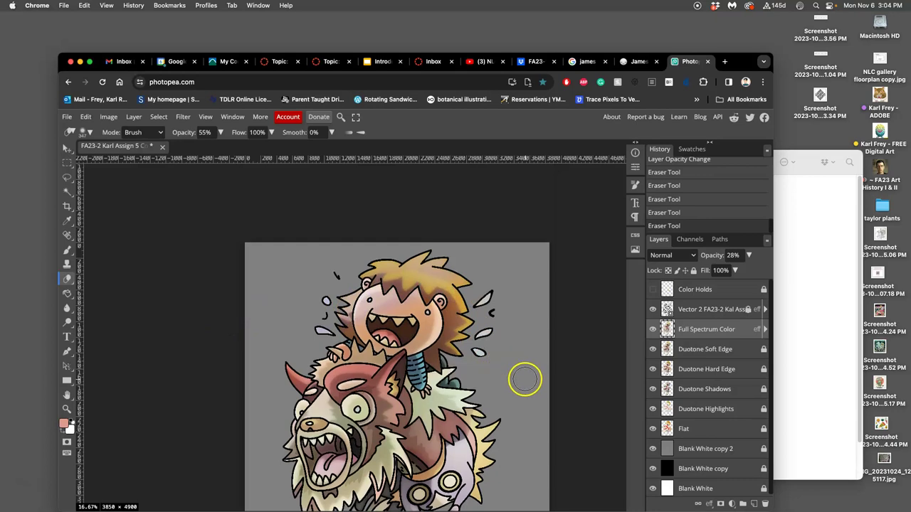
scroll(516, 358, "down", 1)
scroll(515, 358, "down", 1)
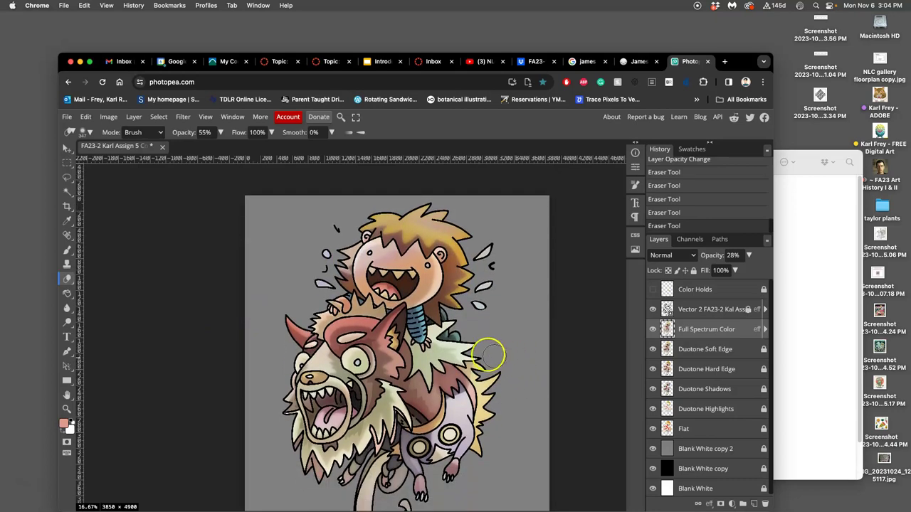
left_click_drag(432, 350, 504, 413)
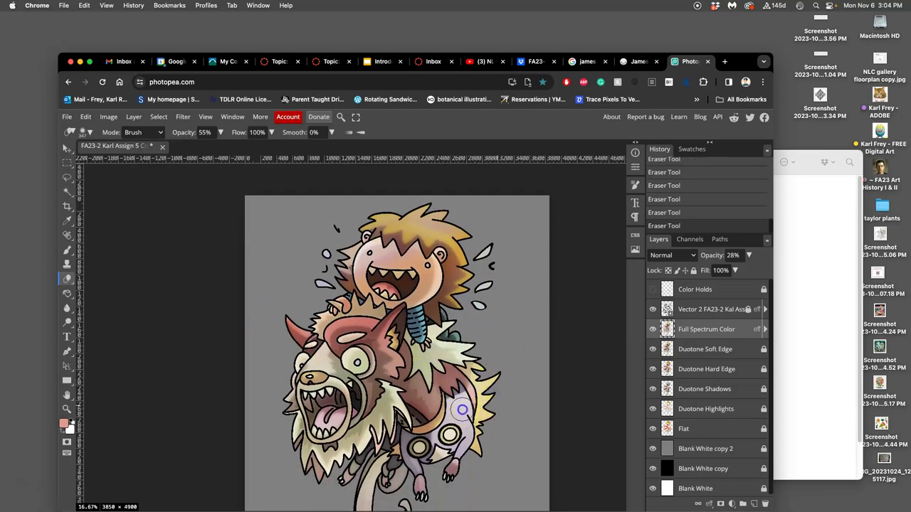
scroll(506, 434, "down", 3)
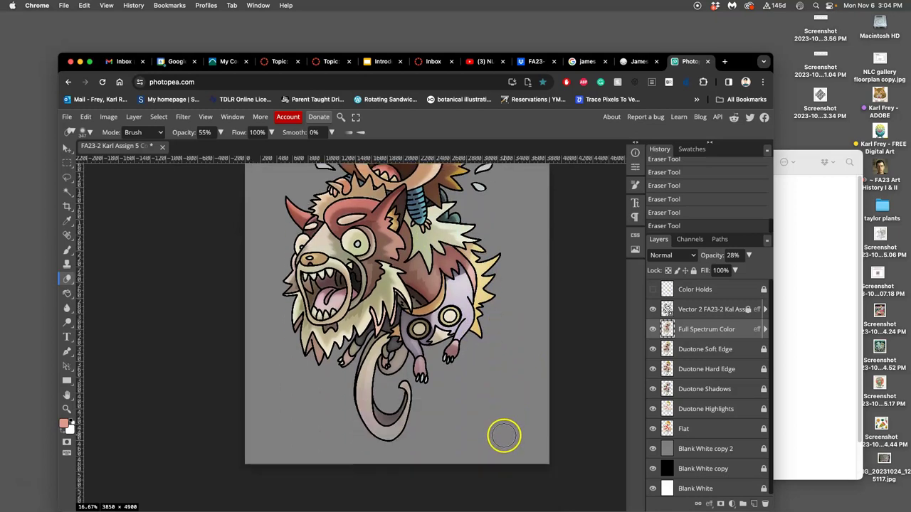
scroll(500, 420, "up", 1)
scroll(493, 413, "down", 2)
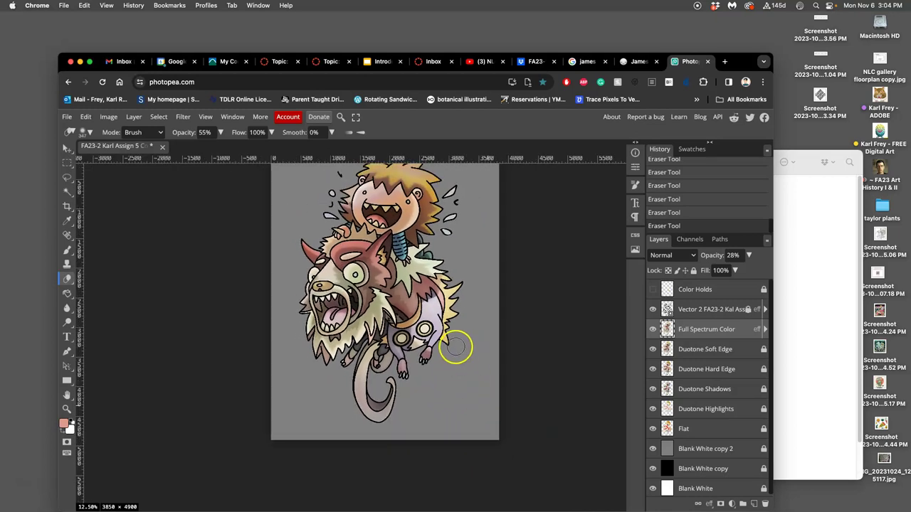
scroll(512, 341, "up", 1)
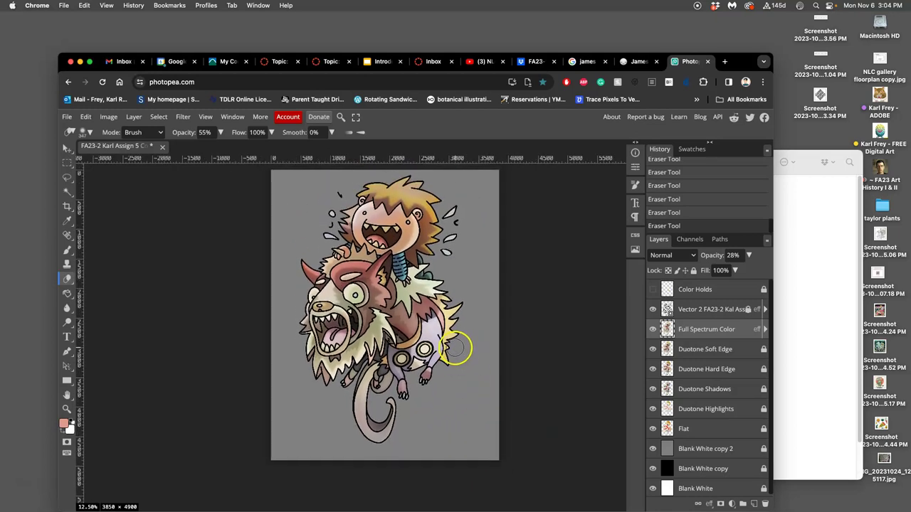
Hide the Vector 2 line art and the grey, black and white background layers.
left_click(653, 309)
left_click(653, 449)
left_click(653, 469)
left_click(652, 488)
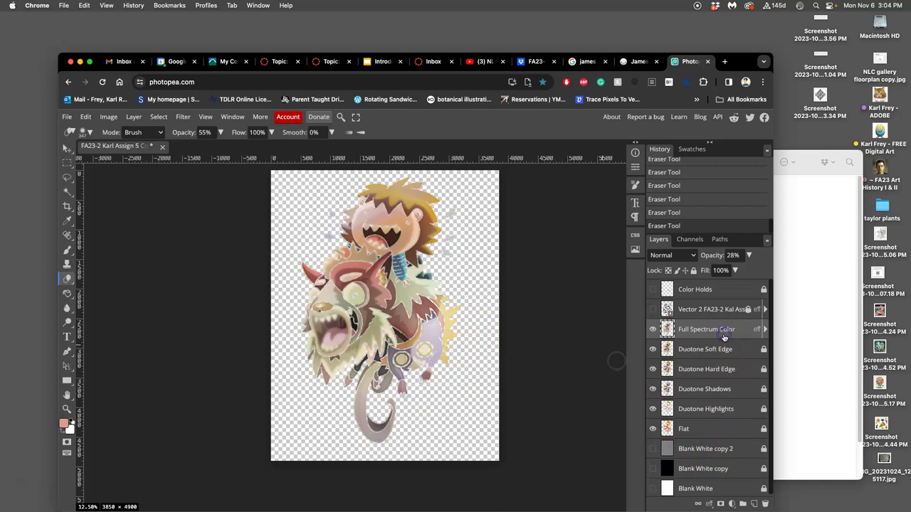
Merge the layers from Full Spectrum Color to Flat into one named 'Combined Color Layer'.
left_click(723, 430, "shift")
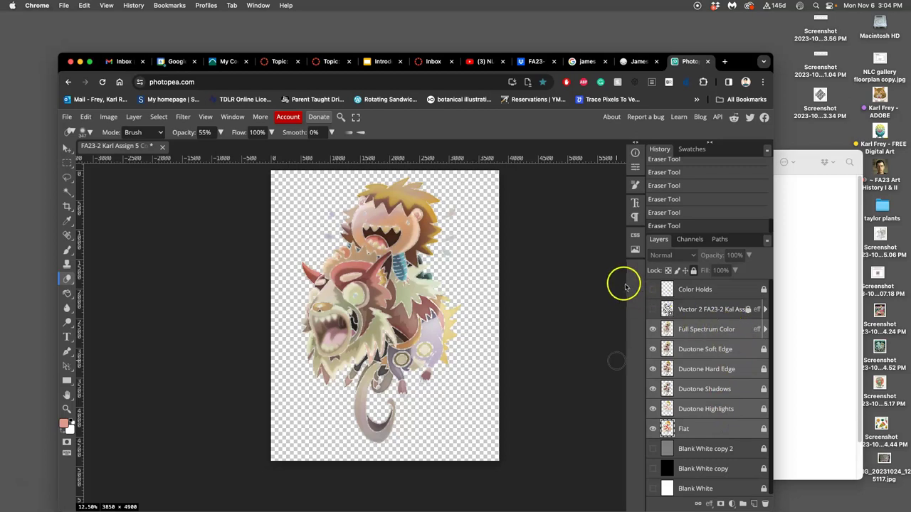
left_click(132, 118)
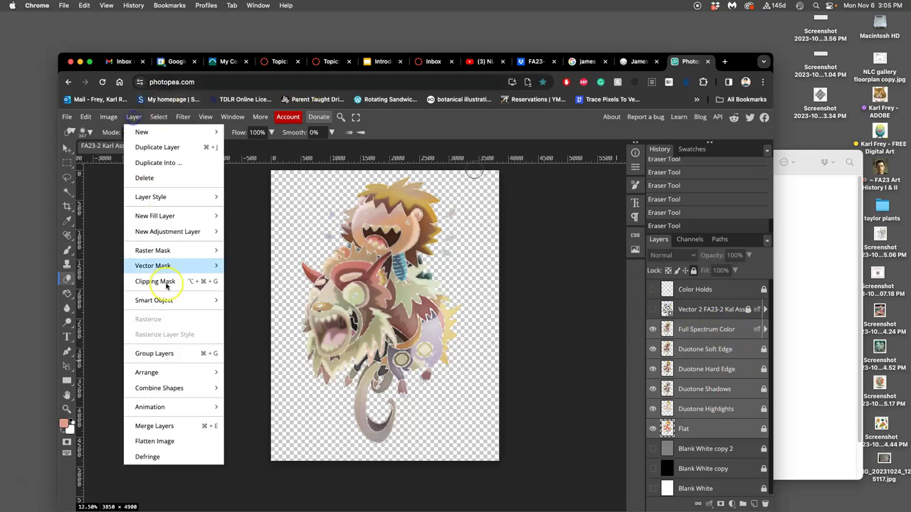
left_click(168, 425)
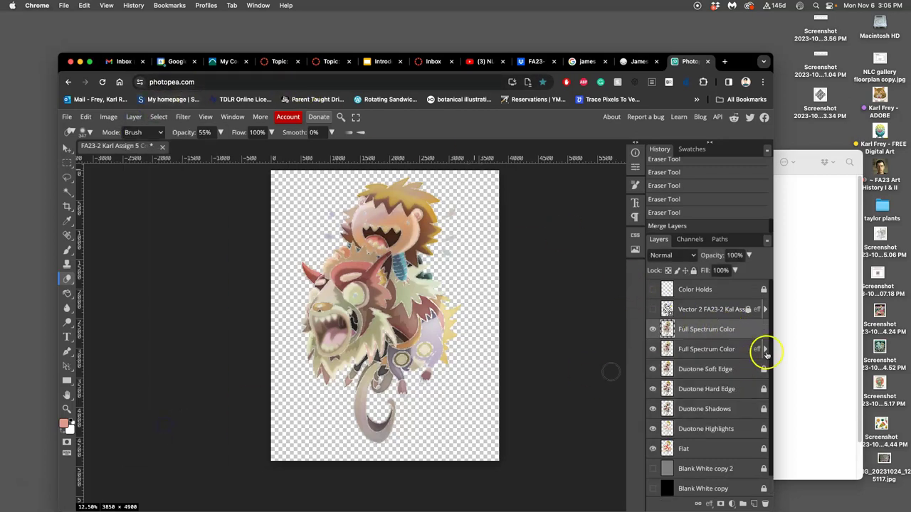
left_click(714, 331)
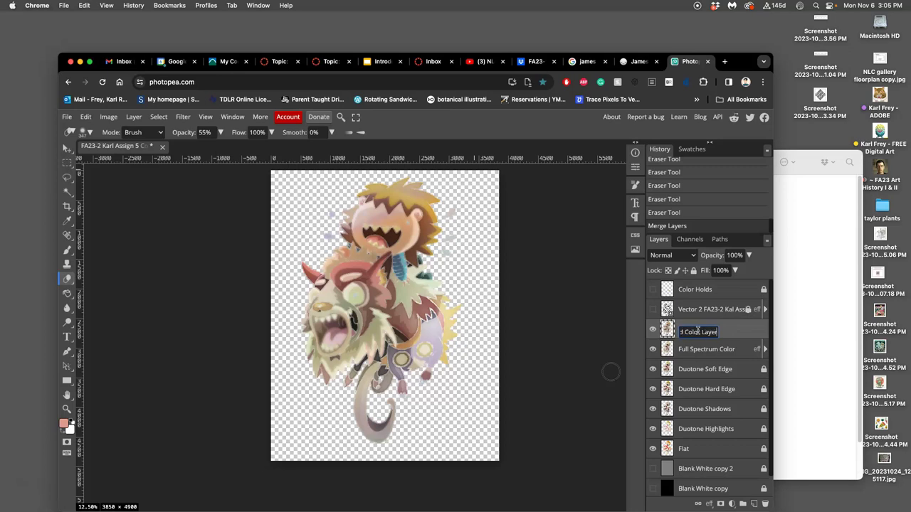
left_click(727, 327)
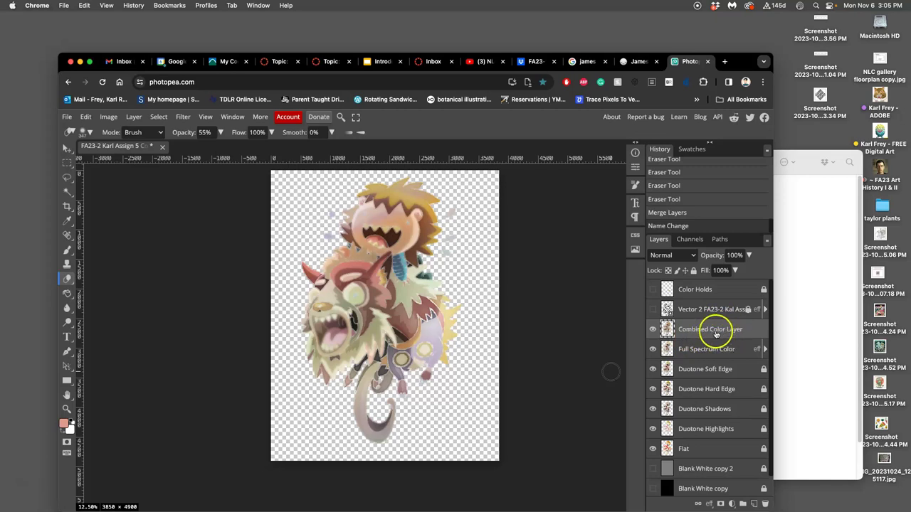
Show the Vector 2 line art and grey background layer again.
left_click(654, 309)
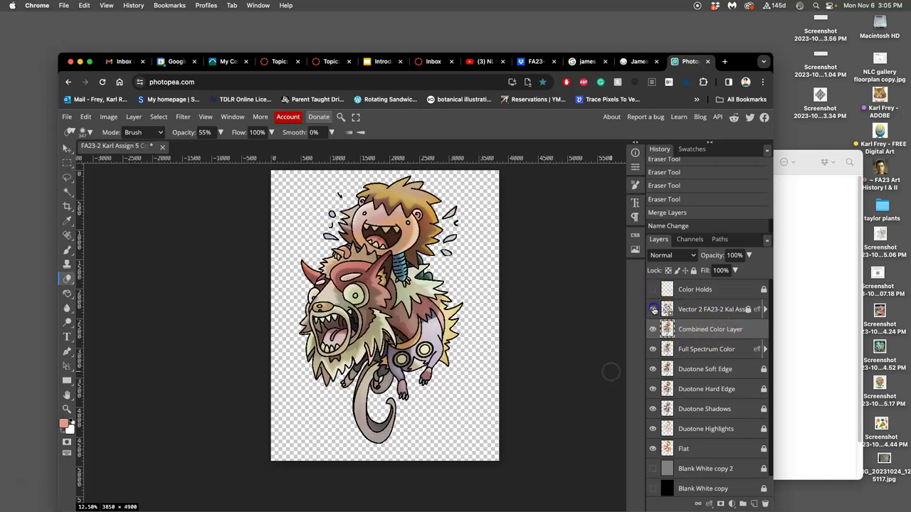
scroll(706, 374, "down", 1)
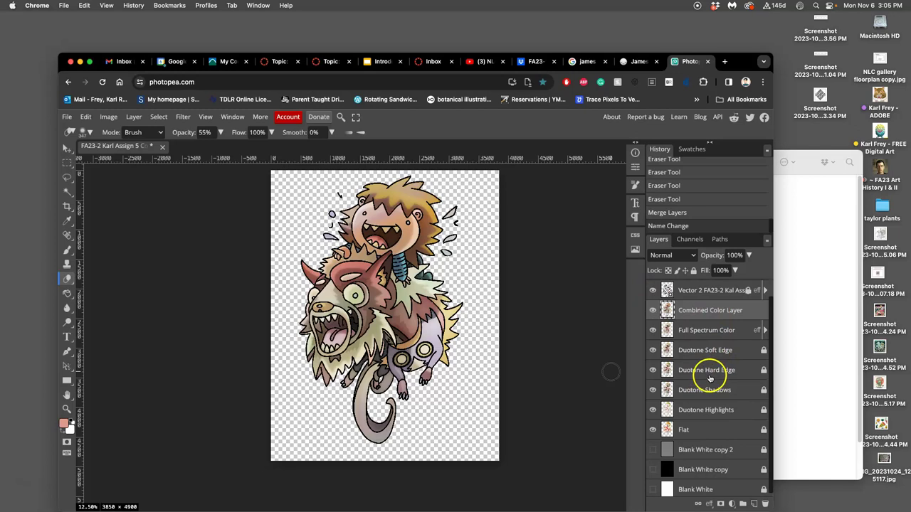
left_click(653, 450)
scroll(710, 343, "up", 1)
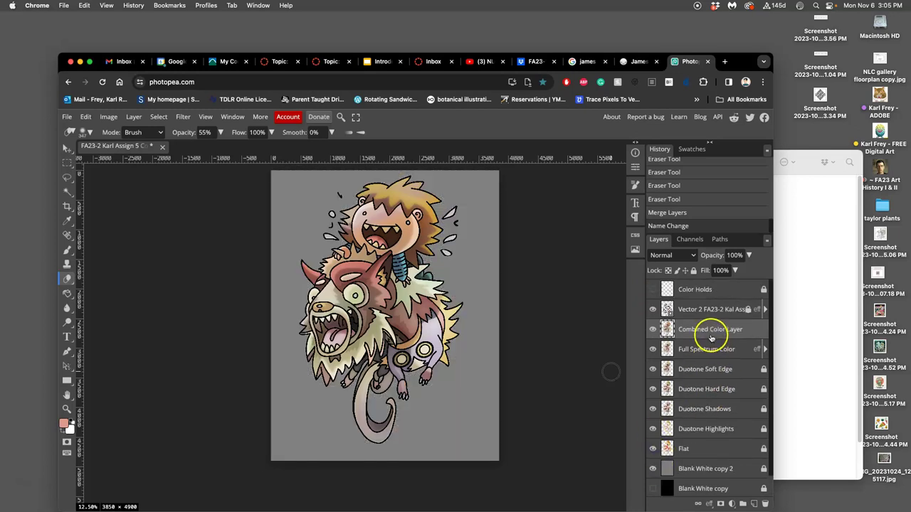
Apply a Levels adjustment with the midtone value set to 0.56.
left_click(108, 116)
mouse_move(139, 151)
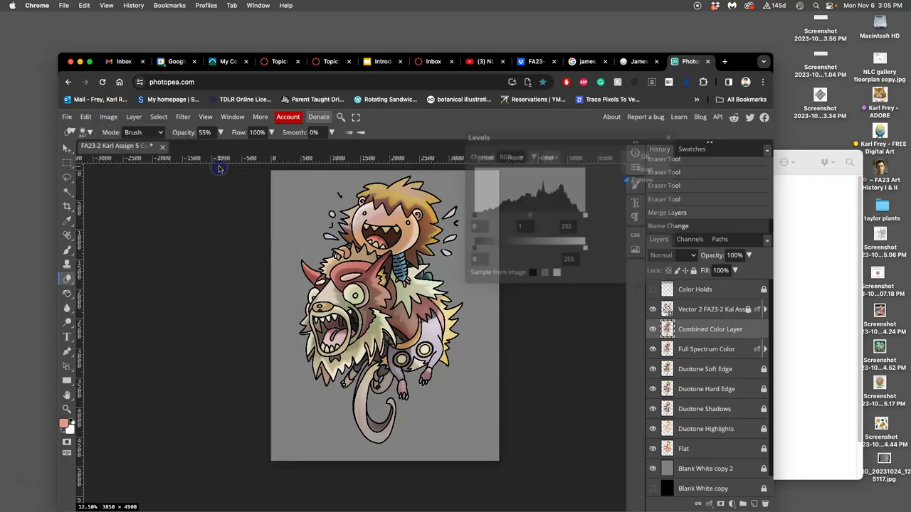
left_click(528, 218)
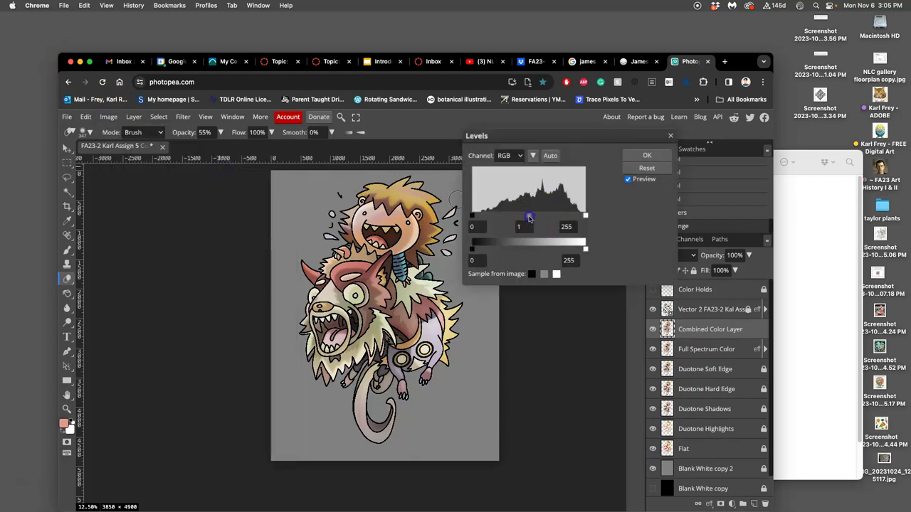
mouse_move(529, 217)
left_mouse_down()
mouse_move(519, 218)
mouse_move(538, 217)
mouse_move(529, 217)
left_mouse_up()
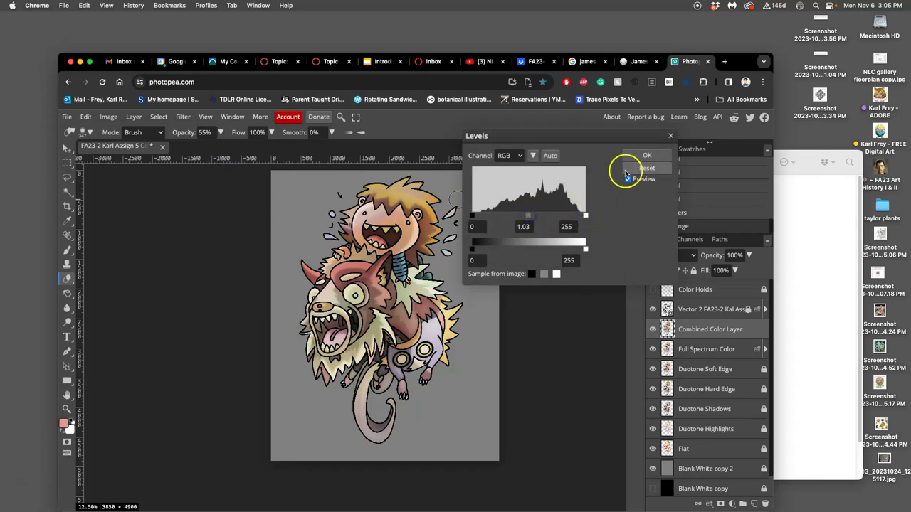
left_click(644, 156)
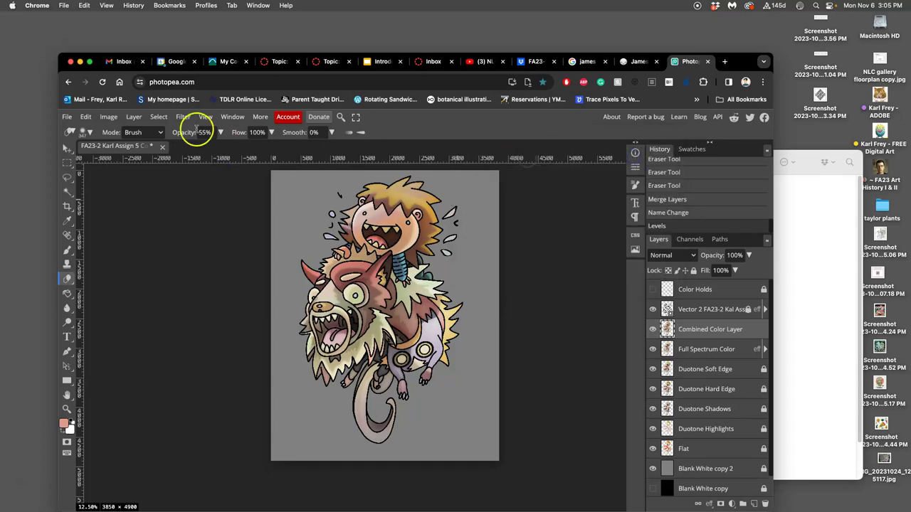
Apply a second Levels adjustment that raises output black to 8.
left_click(108, 117)
mouse_move(143, 151)
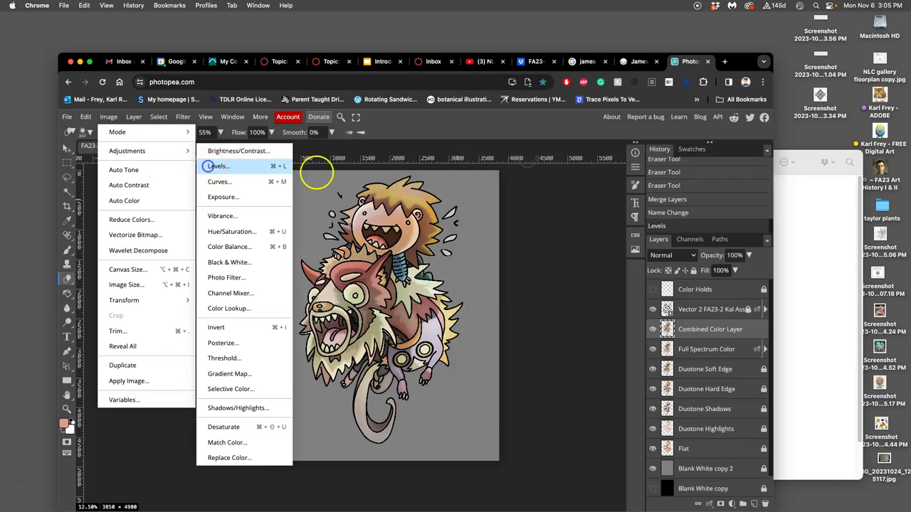
left_click(207, 166)
mouse_move(585, 248)
left_mouse_down()
mouse_move(562, 246)
mouse_move(595, 248)
left_mouse_up()
mouse_move(472, 249)
left_mouse_down()
mouse_move(551, 249)
mouse_move(472, 249)
left_mouse_up()
left_click(630, 155)
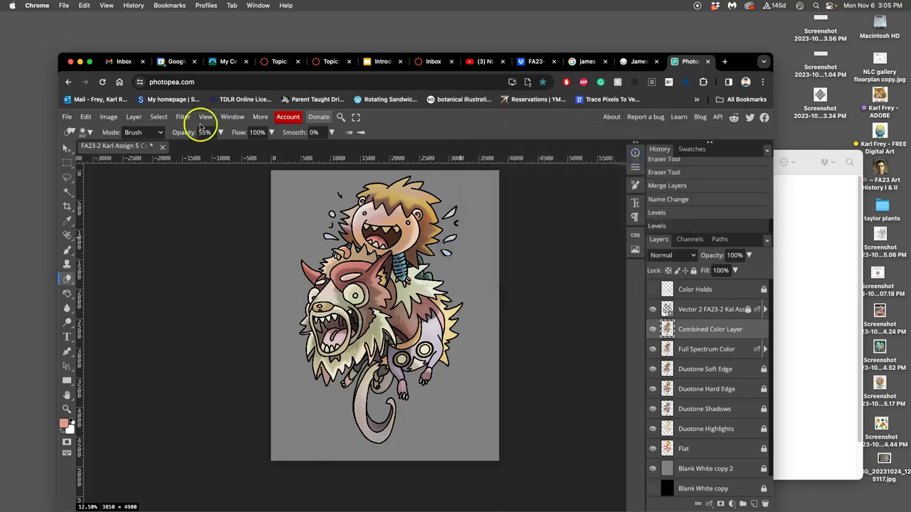
left_click(109, 117)
Open Color Balance and set the midtones to 18, -10, -12.
mouse_move(119, 150)
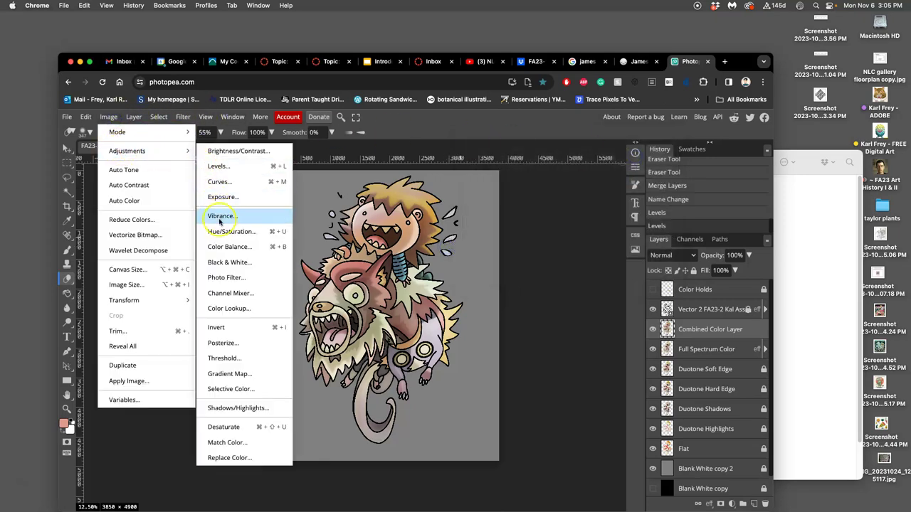
left_click(226, 244)
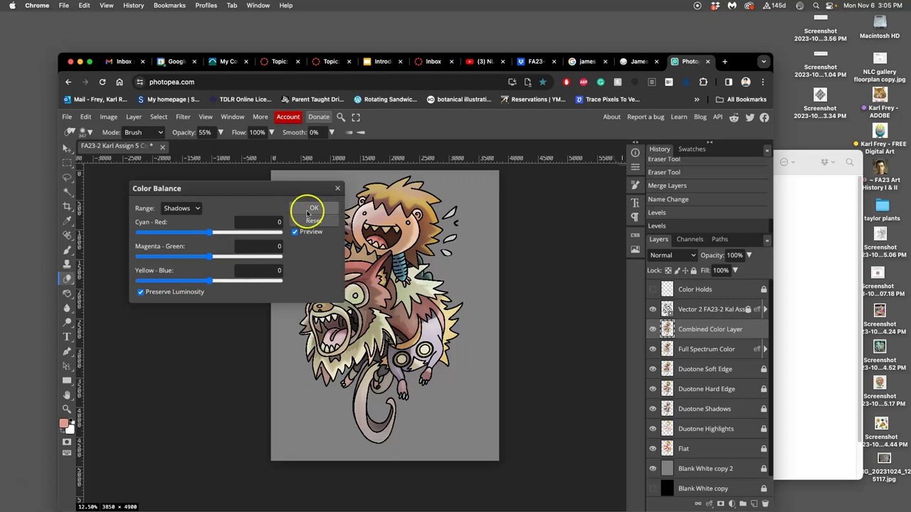
left_click(187, 208)
left_click(183, 220)
left_click_drag(211, 188, 173, 175)
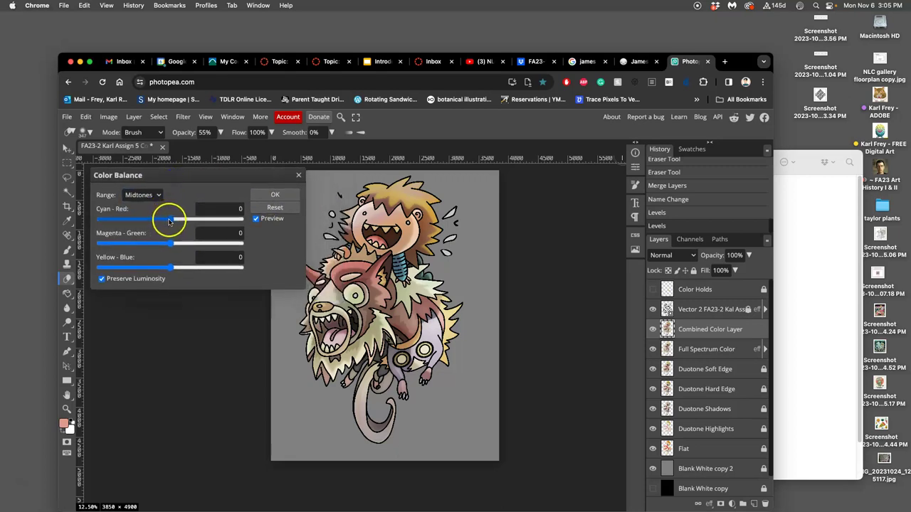
left_click_drag(171, 220, 184, 219)
left_click_drag(171, 268, 168, 268)
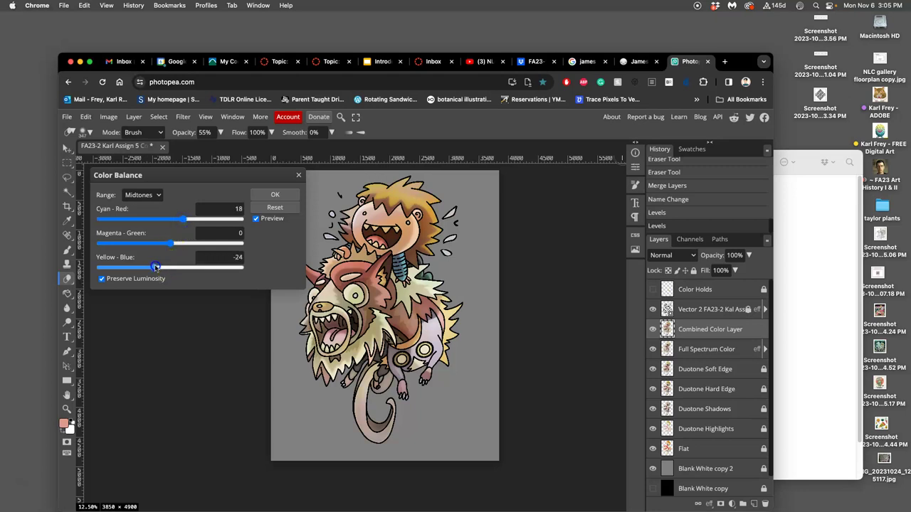
left_click_drag(171, 242, 181, 245)
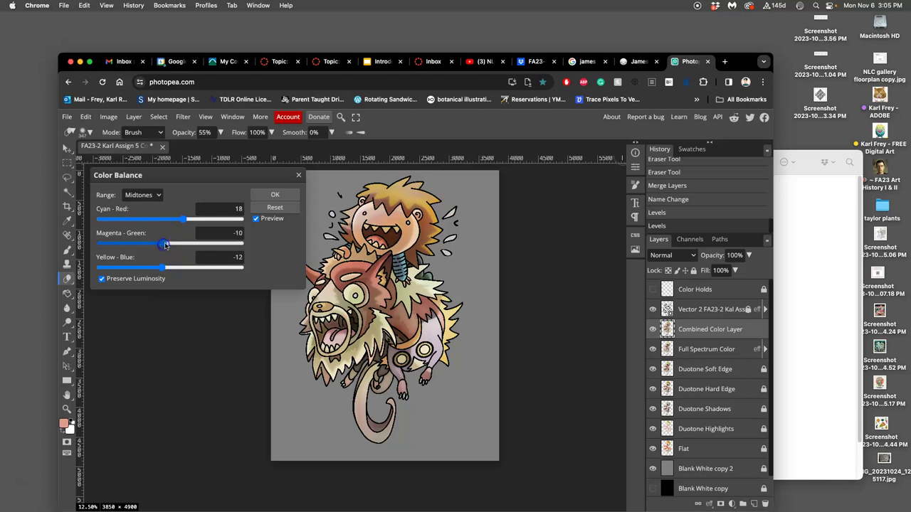
Set highlights to 15, 15, -9 and shadows to -25, -9, 26, then apply.
left_click(146, 196)
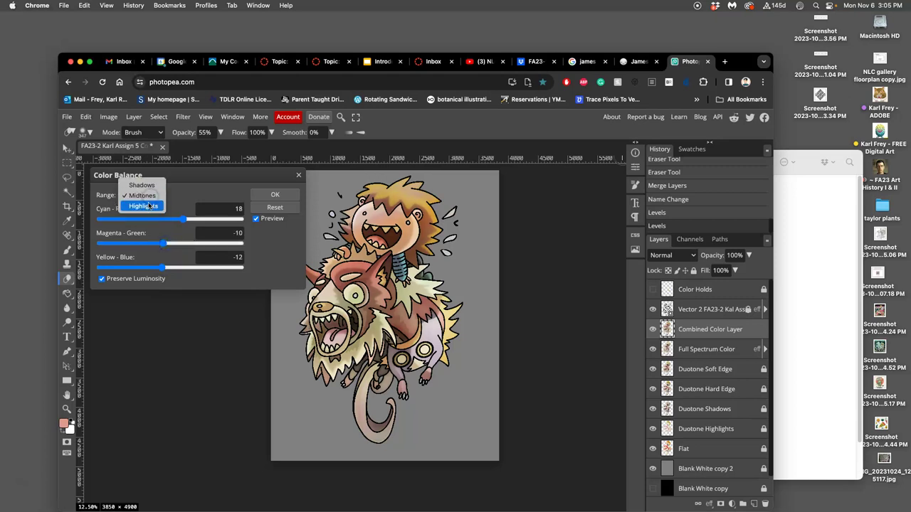
left_click(163, 207)
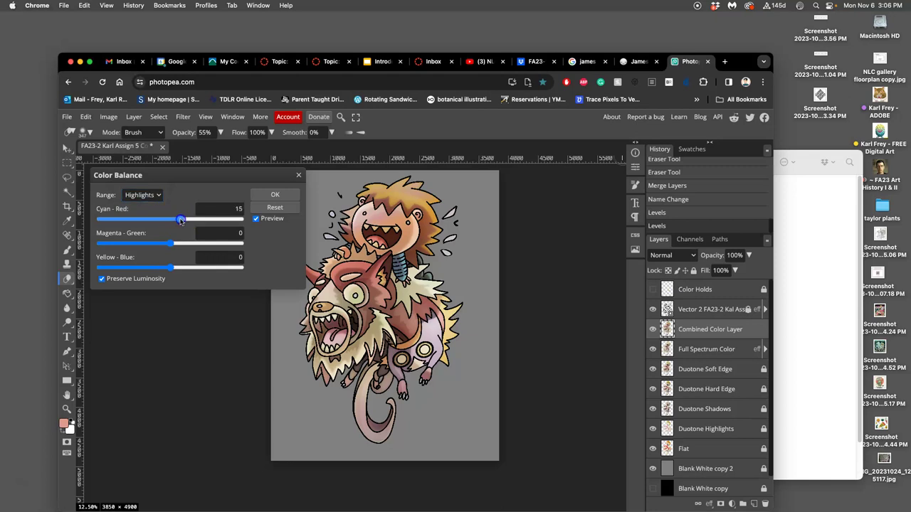
left_click_drag(171, 268, 181, 244)
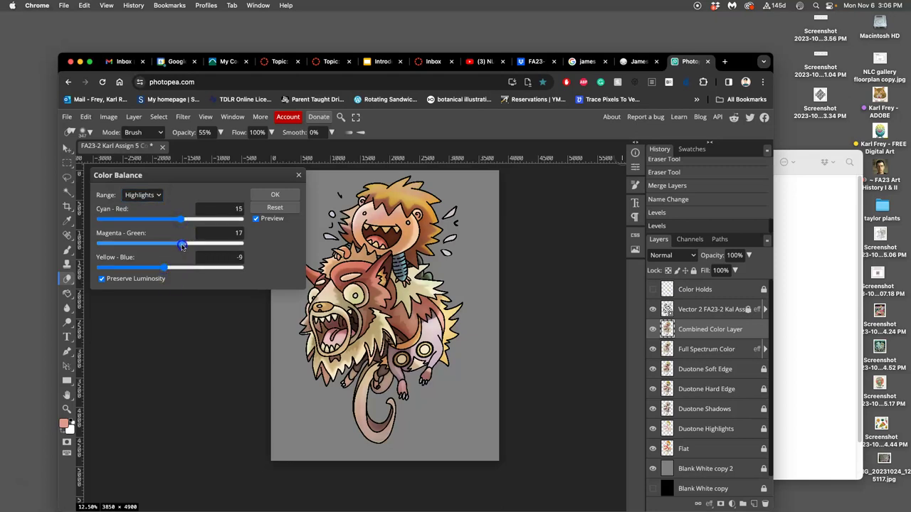
left_click(142, 195)
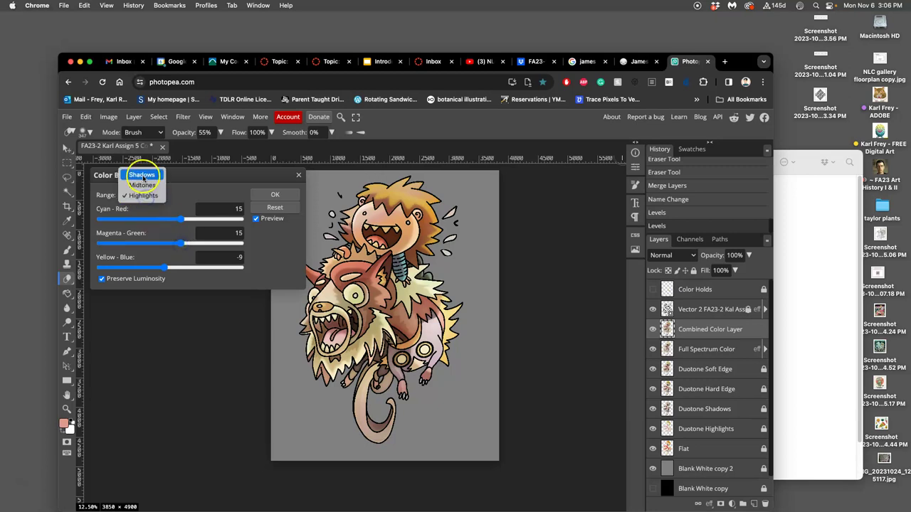
left_click(165, 215)
left_click_drag(171, 220, 157, 221)
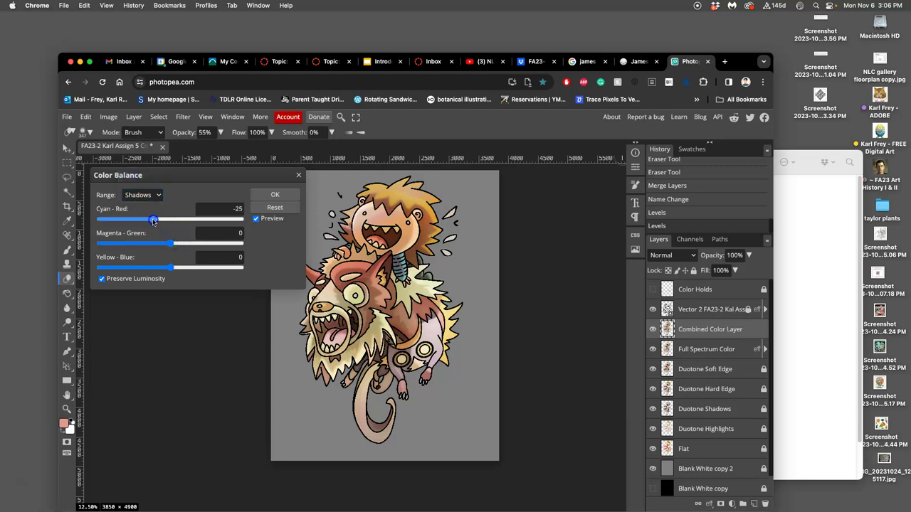
left_click(173, 268)
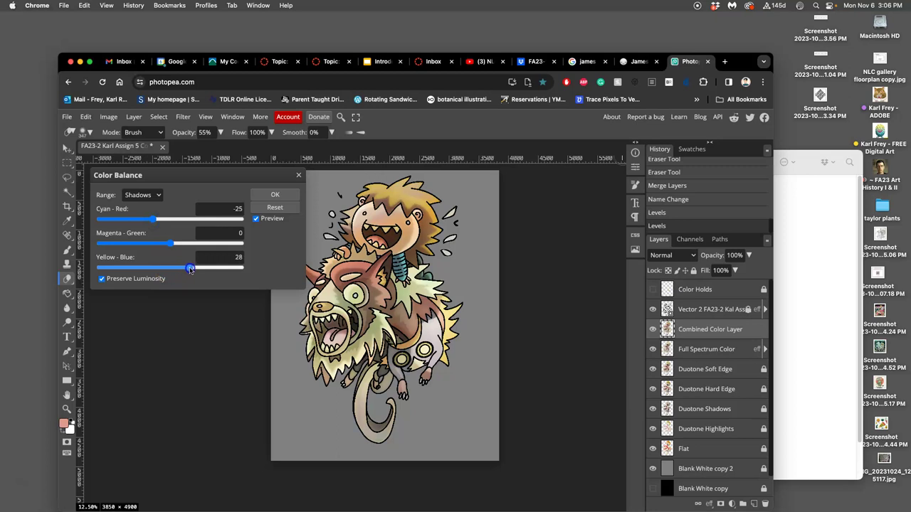
left_click_drag(188, 269, 187, 268)
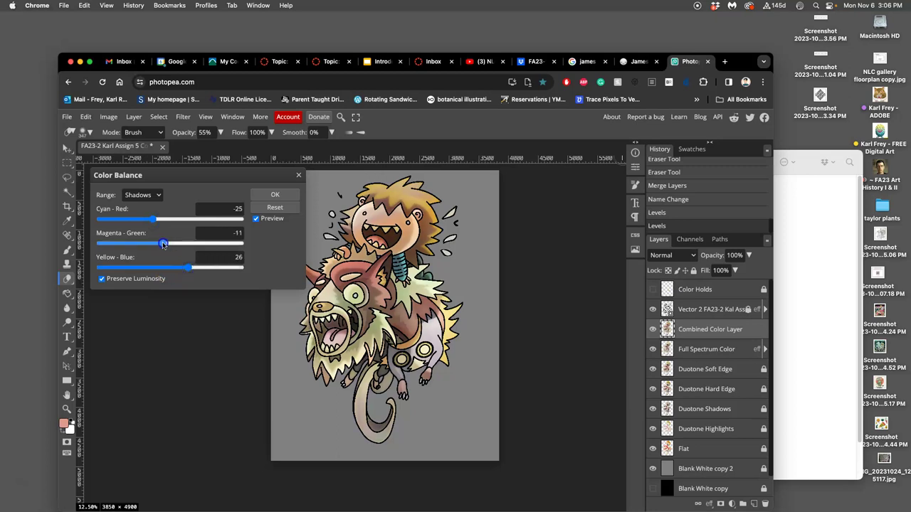
left_click(265, 195)
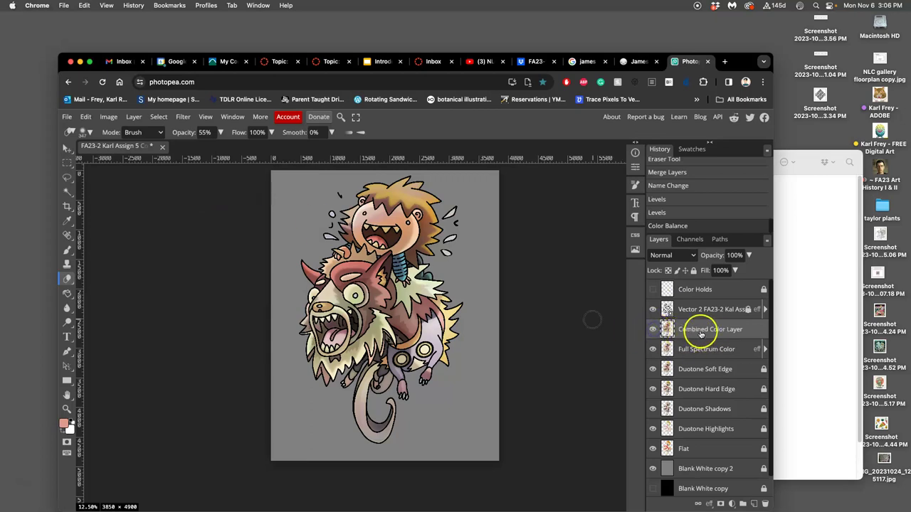
Open Hue/Saturation and set the Master Hue to 9 and Saturation to 35.
left_click(109, 117)
mouse_move(127, 151)
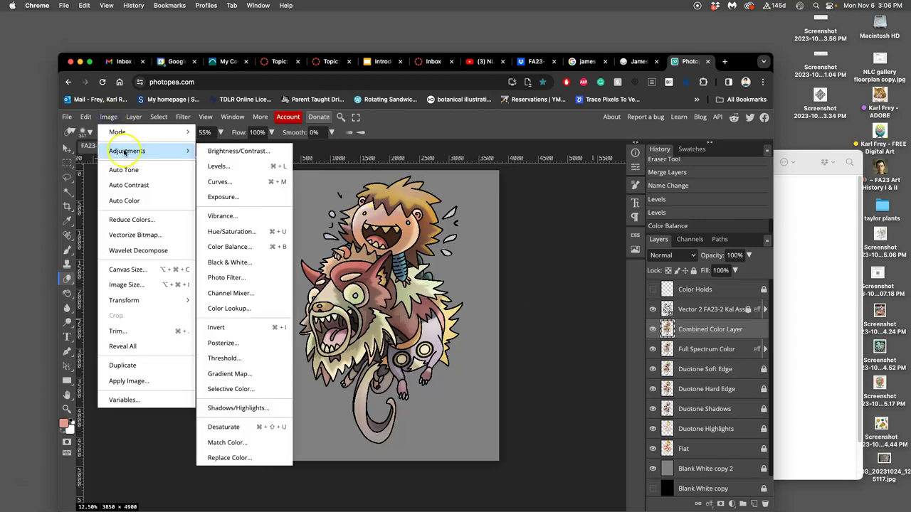
left_click(248, 232)
left_click_drag(282, 188, 238, 189)
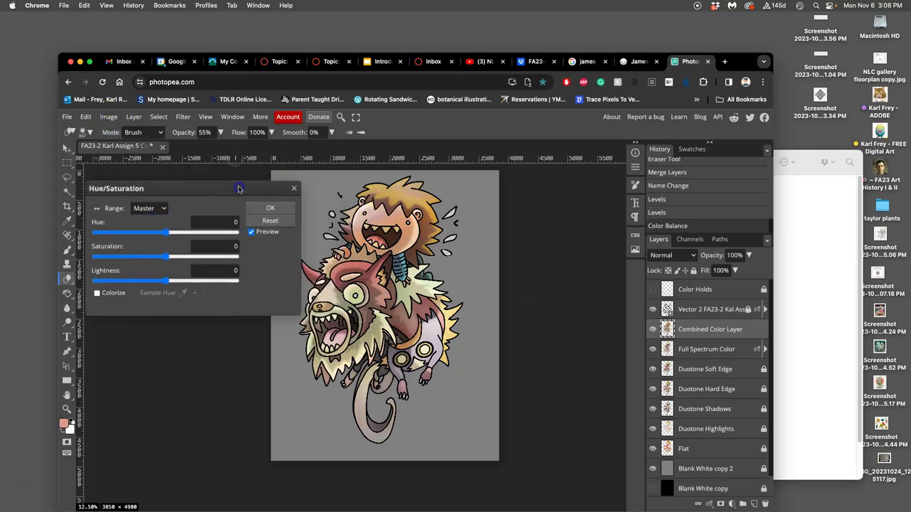
mouse_move(165, 233)
left_mouse_down()
mouse_move(173, 231)
mouse_move(118, 233)
mouse_move(168, 237)
left_mouse_up()
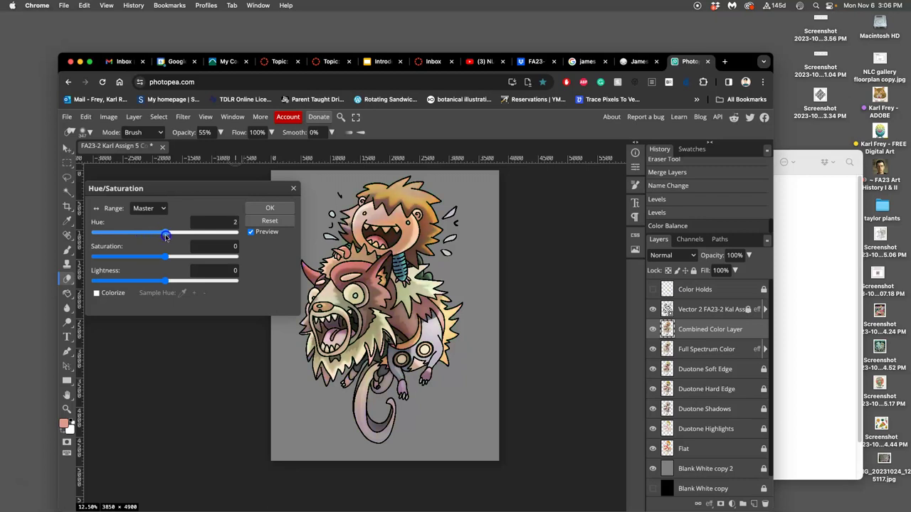
mouse_move(168, 237)
left_mouse_down()
mouse_move(189, 238)
mouse_move(169, 237)
left_mouse_up()
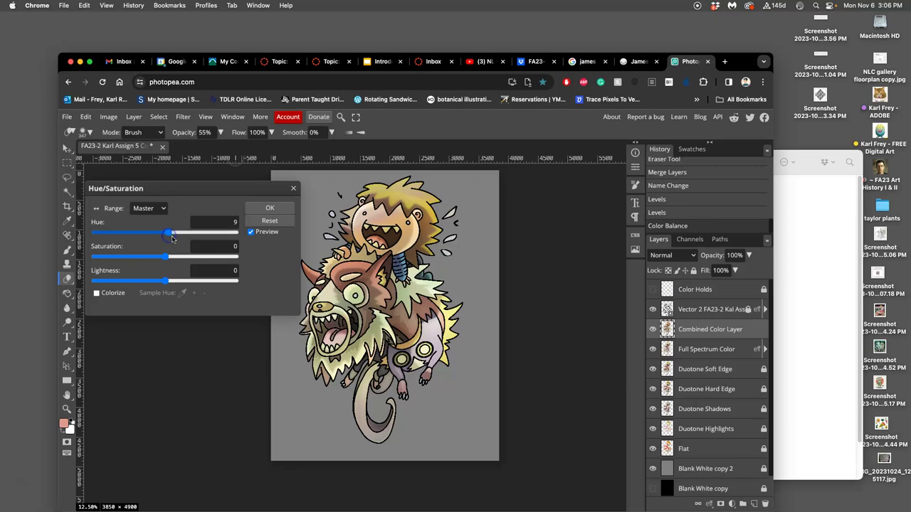
left_click(166, 258)
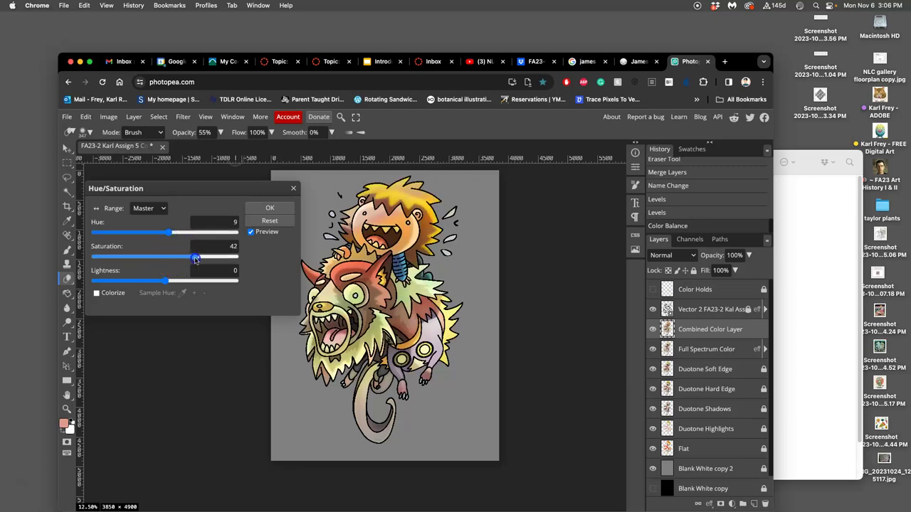
left_click_drag(197, 260, 170, 259)
Set Yellows to saturation -39 and lightness 15, and Reds to lightness -11.
left_click(146, 208)
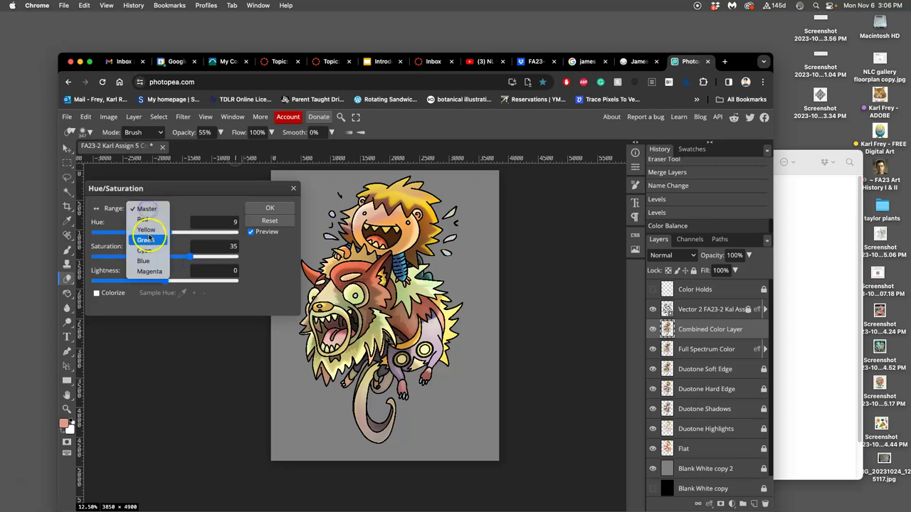
left_click(148, 231)
left_click_drag(166, 257, 172, 283)
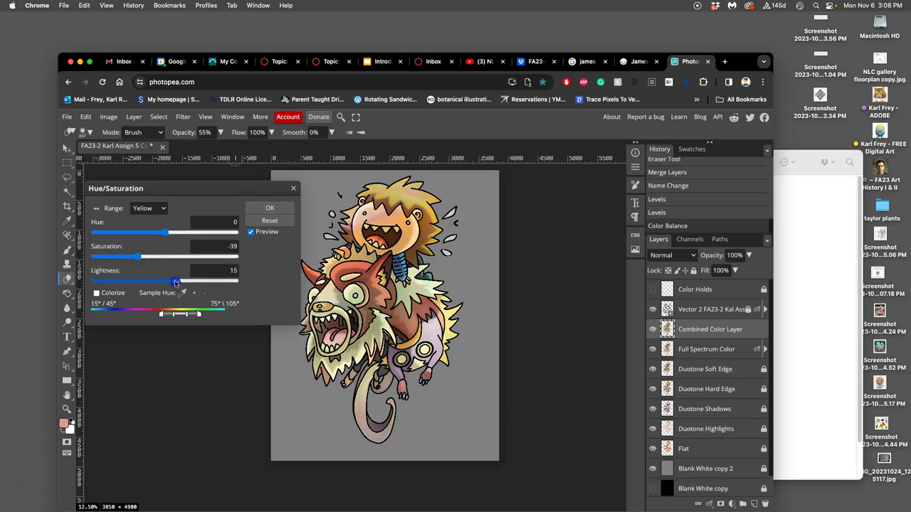
left_click(150, 212)
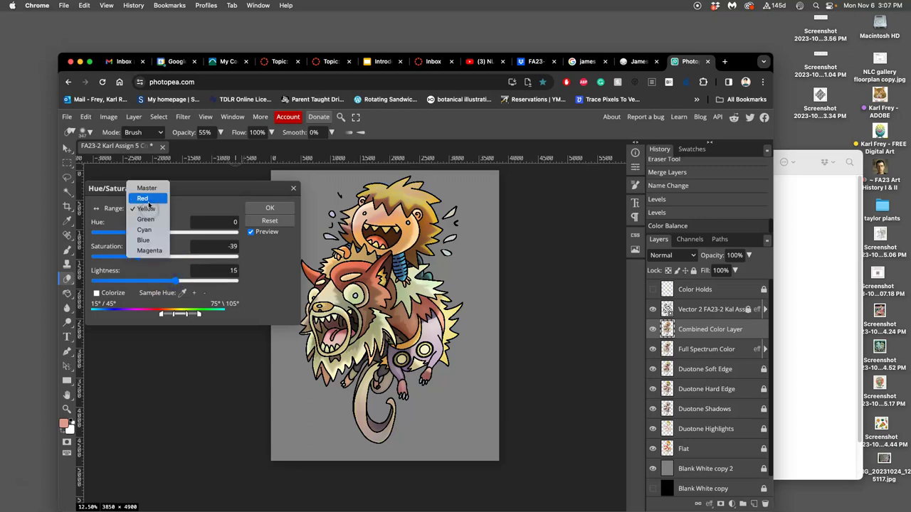
left_click(145, 200)
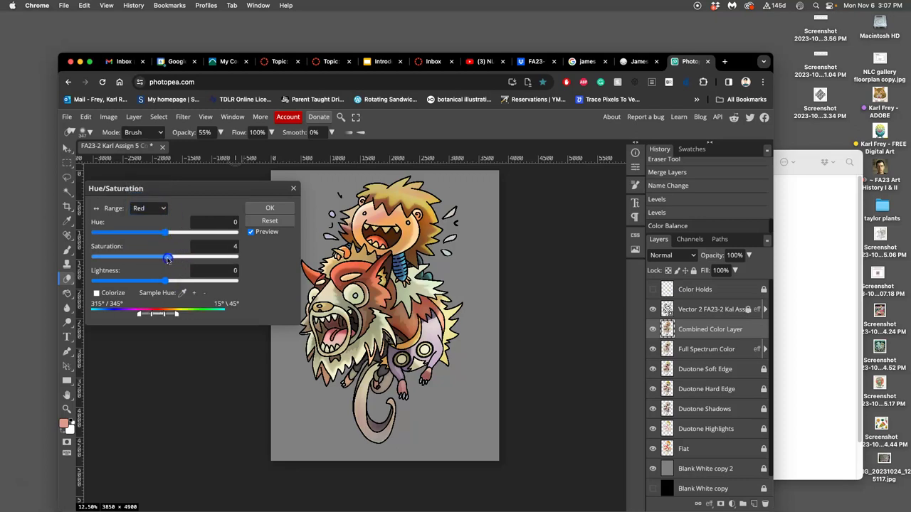
left_click_drag(166, 280, 157, 281)
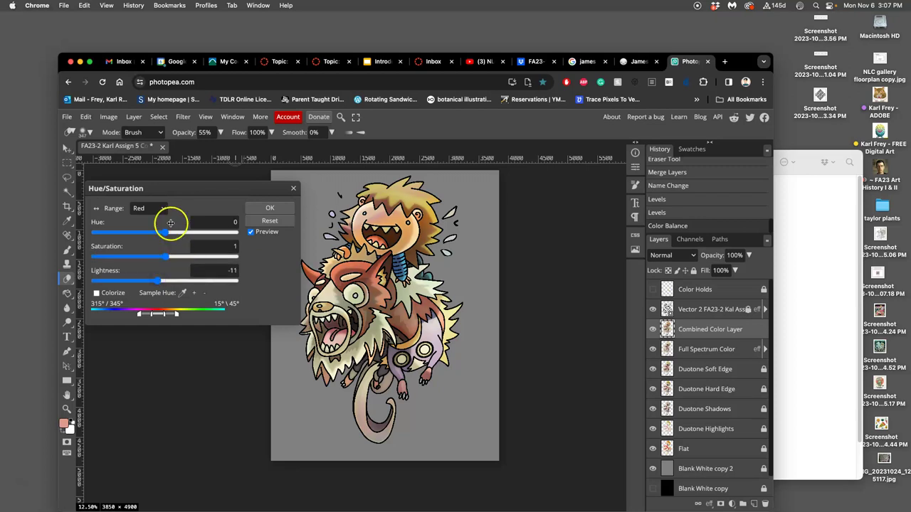
Raise the Blues' saturation to 16 and move on to boosting the Cyans.
left_click(163, 209)
left_click(148, 250)
left_click_drag(165, 257, 160, 282)
left_click(149, 208)
left_click(146, 200)
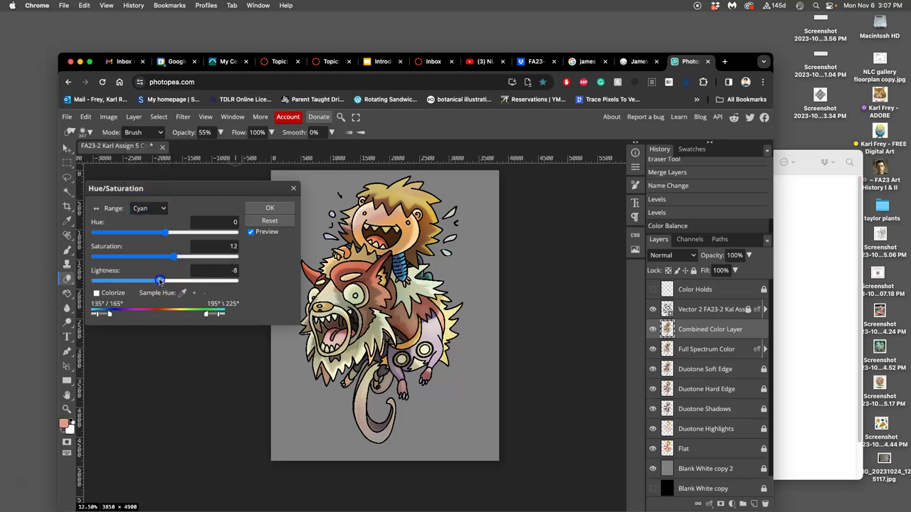
Commit the Hue/Saturation change and toggle the Combined Color Layer on and off to compare.
left_click(268, 208)
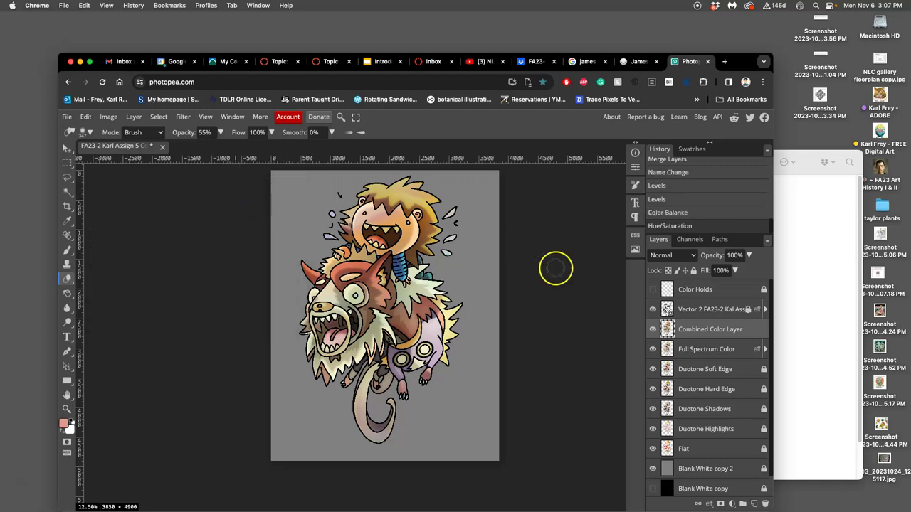
left_click(653, 329)
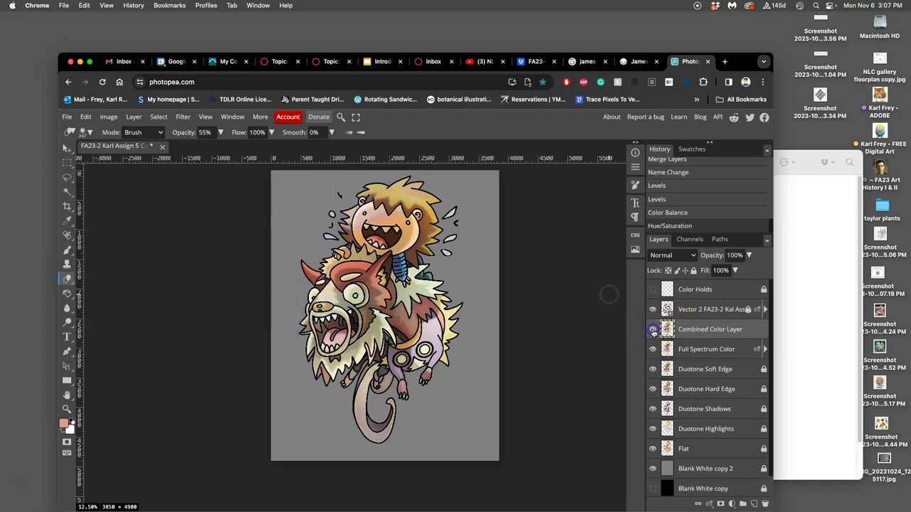
left_click(653, 331)
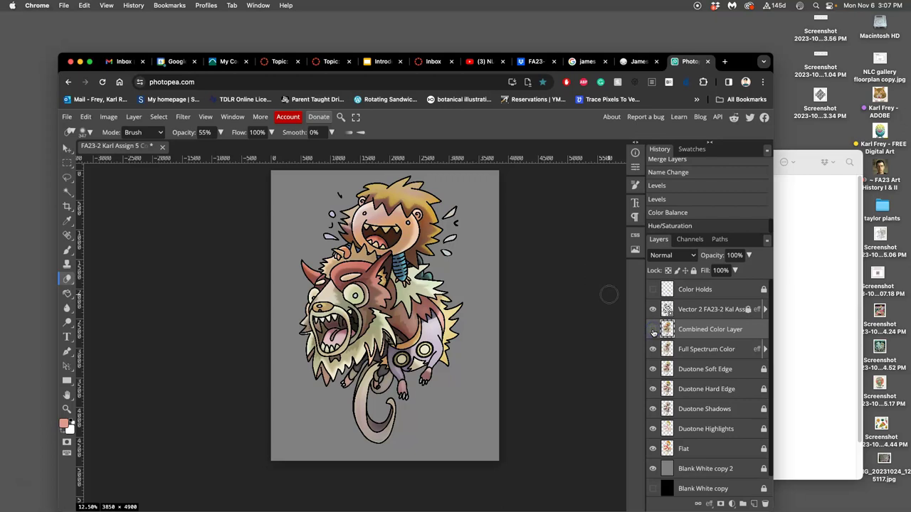
left_click(653, 331)
left_click(653, 331)
scroll(535, 319, "up", 1)
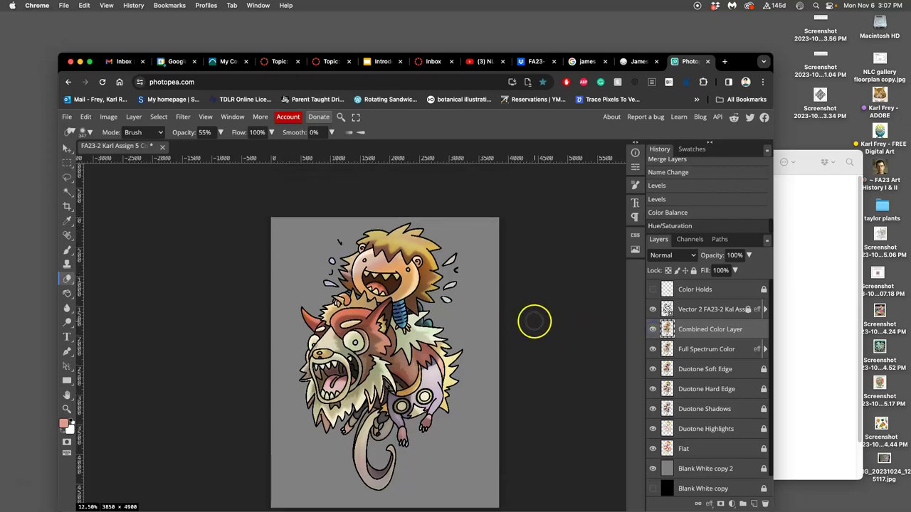
scroll(537, 317, "up", 1)
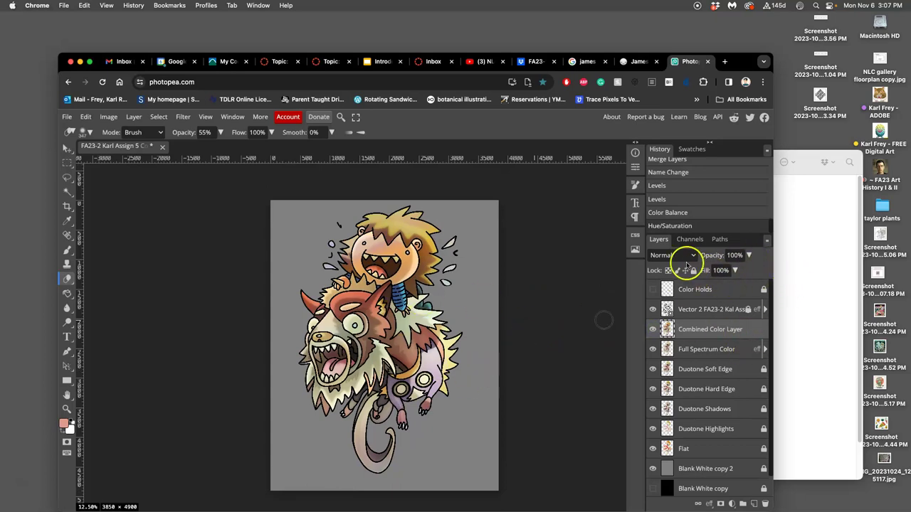
Set the Combined Color Layer to Dissolve blending at 47% opacity.
left_click(669, 256)
left_click(667, 267)
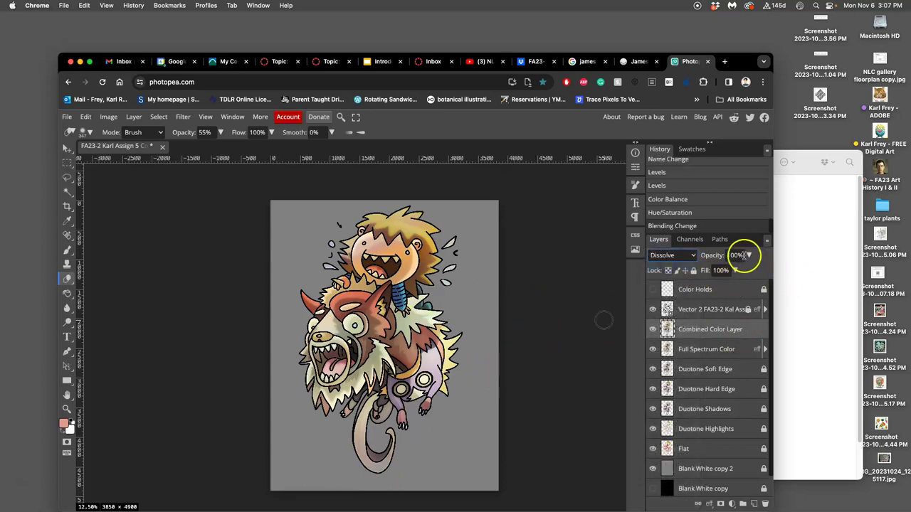
left_click(747, 256)
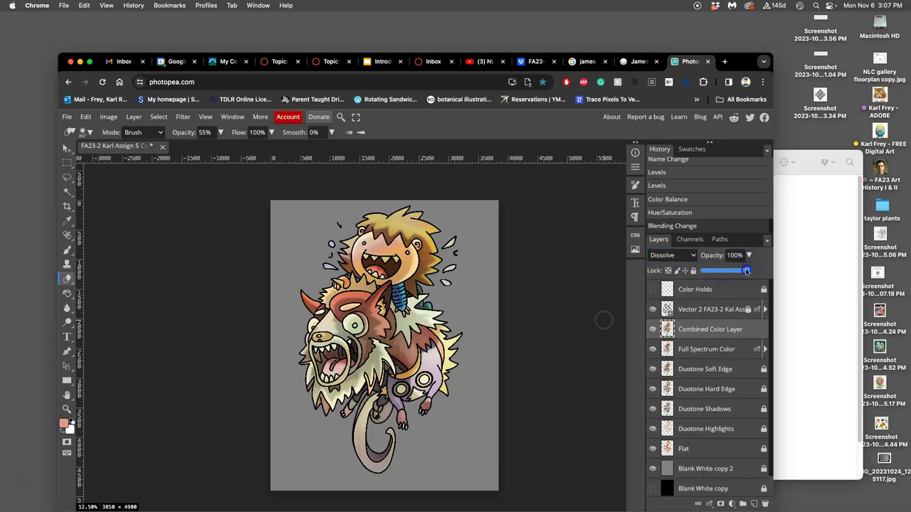
left_click_drag(746, 272, 733, 271)
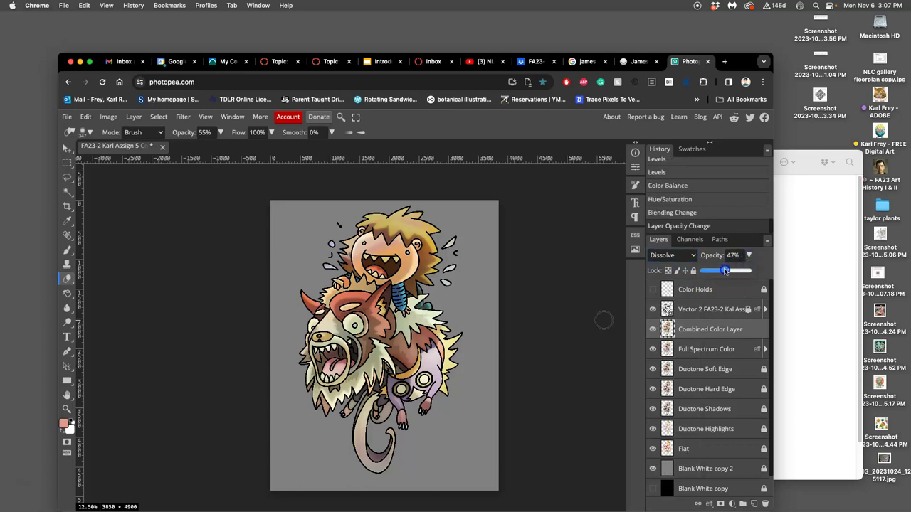
left_click(475, 313)
Raise the Combined Color Layer's opacity to 74%.
scroll(475, 314, "up", 5)
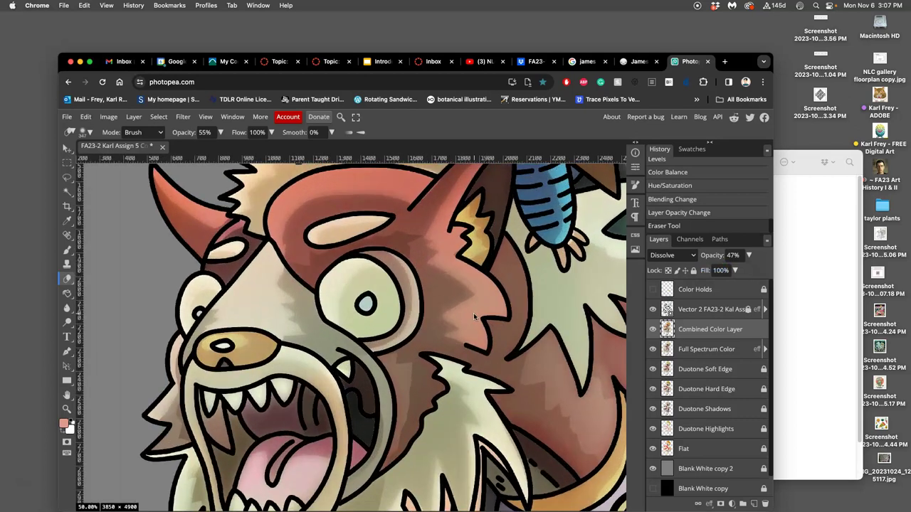
left_click(748, 255)
left_click_drag(729, 273, 735, 271)
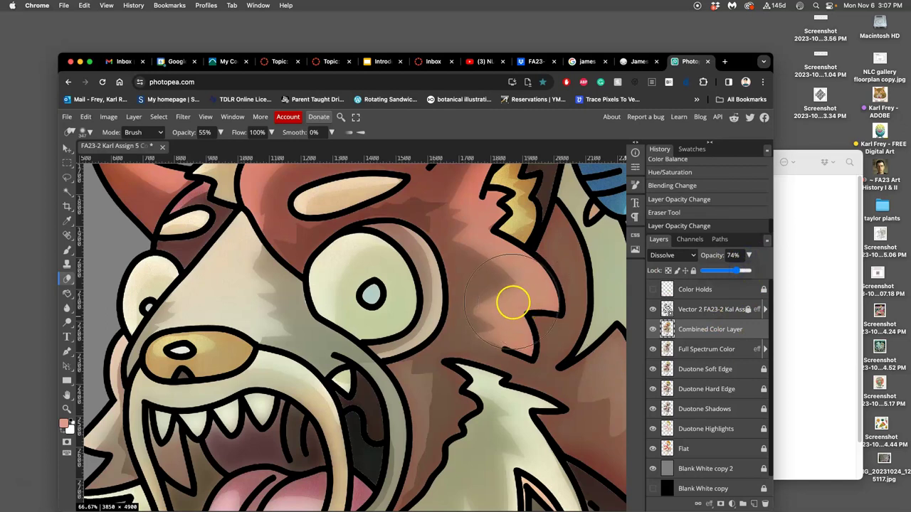
Pan around the artwork and make the Color Holds layer visible.
scroll(507, 303, "up", 10)
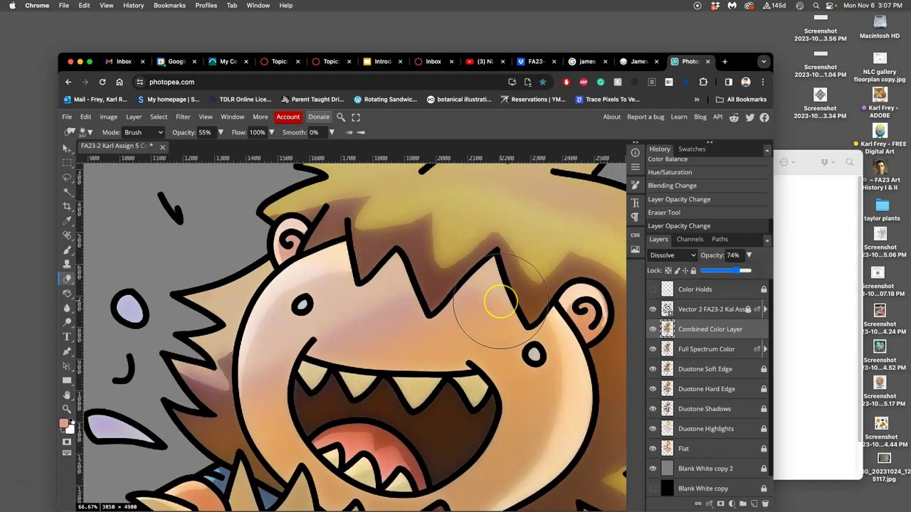
scroll(499, 302, "down", 3)
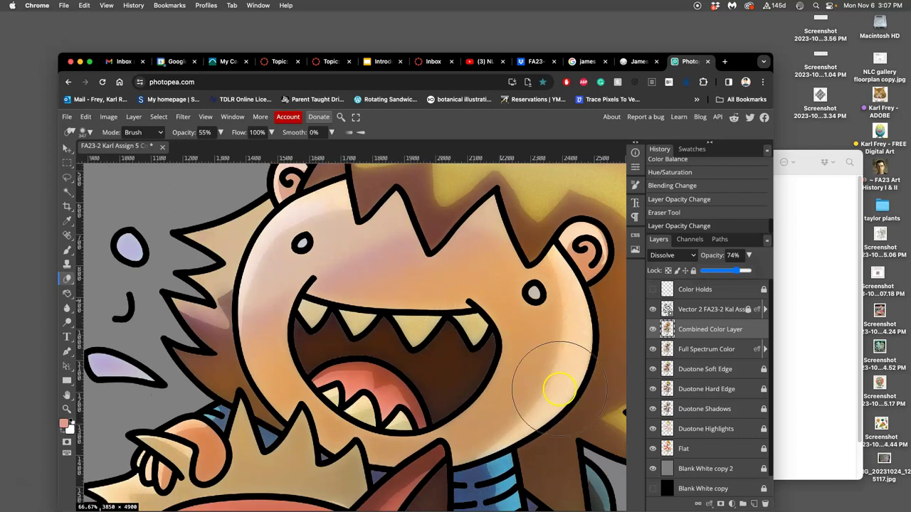
scroll(555, 387, "down", 4)
scroll(557, 388, "down", 10)
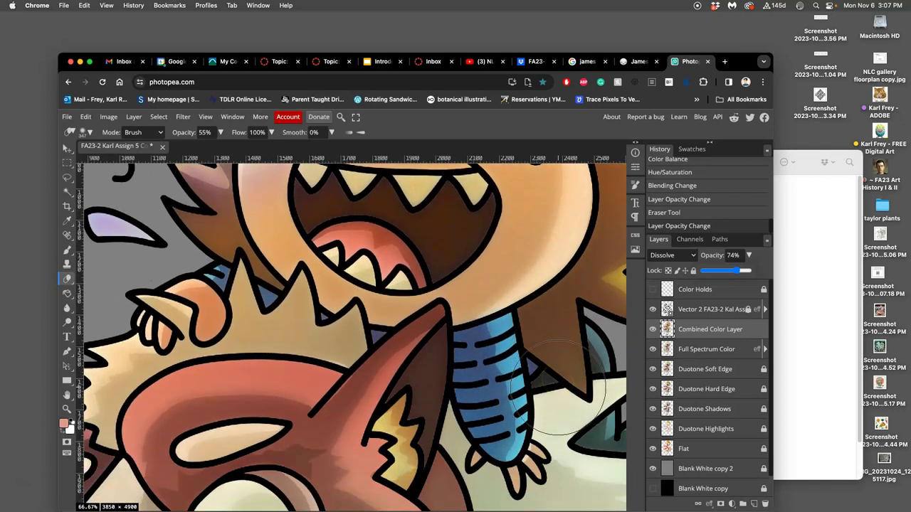
scroll(559, 388, "right", 8)
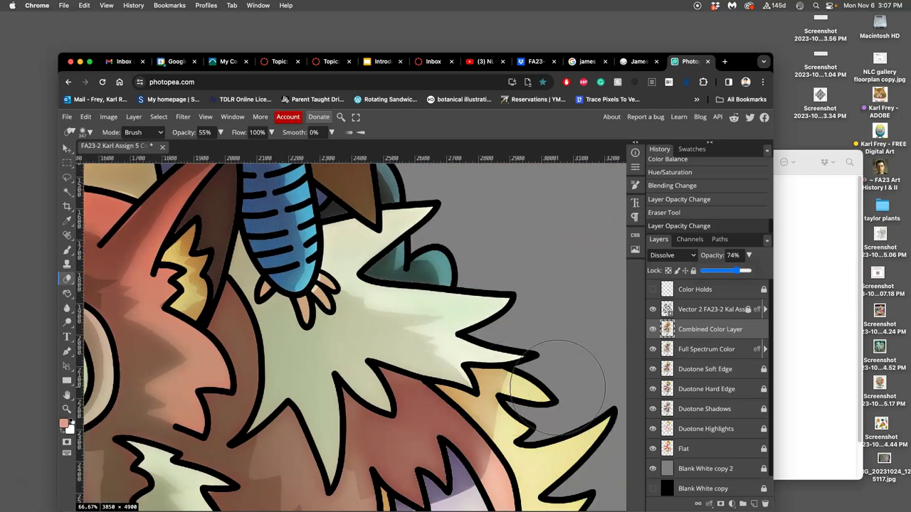
left_click(555, 385)
scroll(555, 388, "down", 4)
left_click(654, 292)
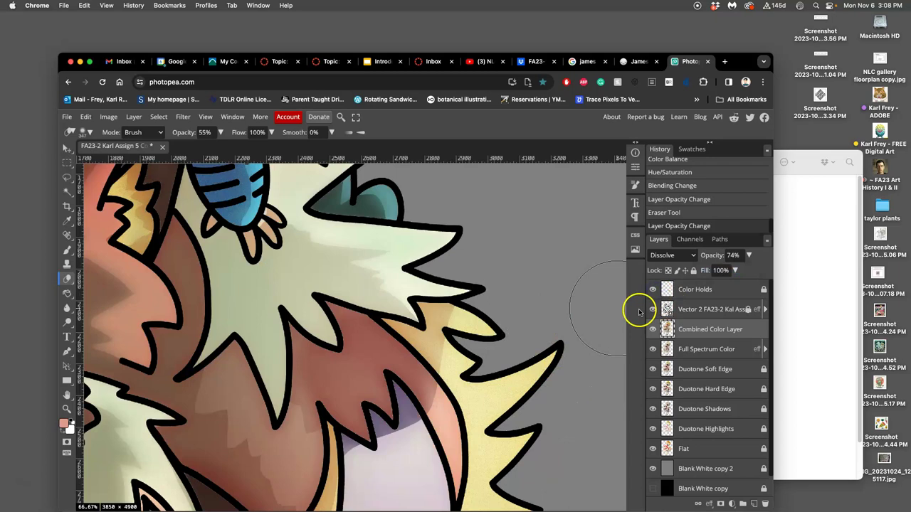
Fit the artwork in view and hide the Blank White copy 2 and Color Holds layers.
key("super+0")
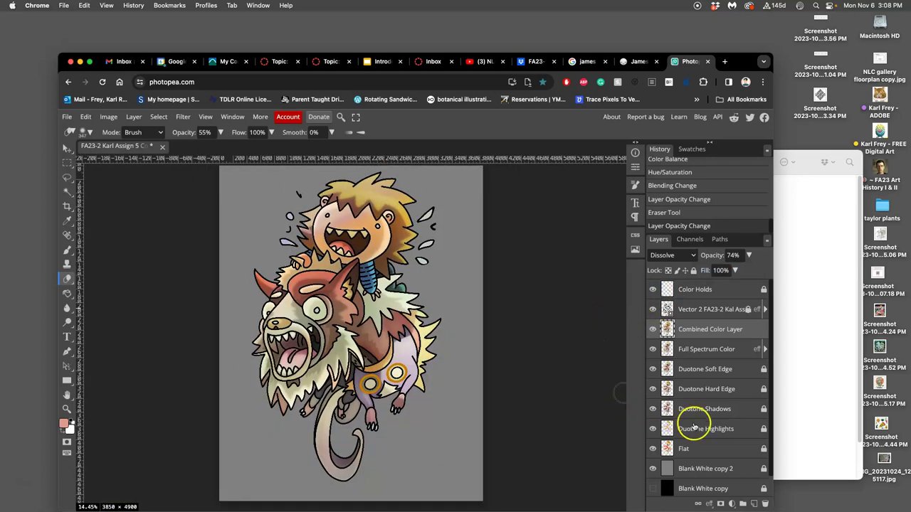
left_click(652, 469)
scroll(508, 351, "up", 1)
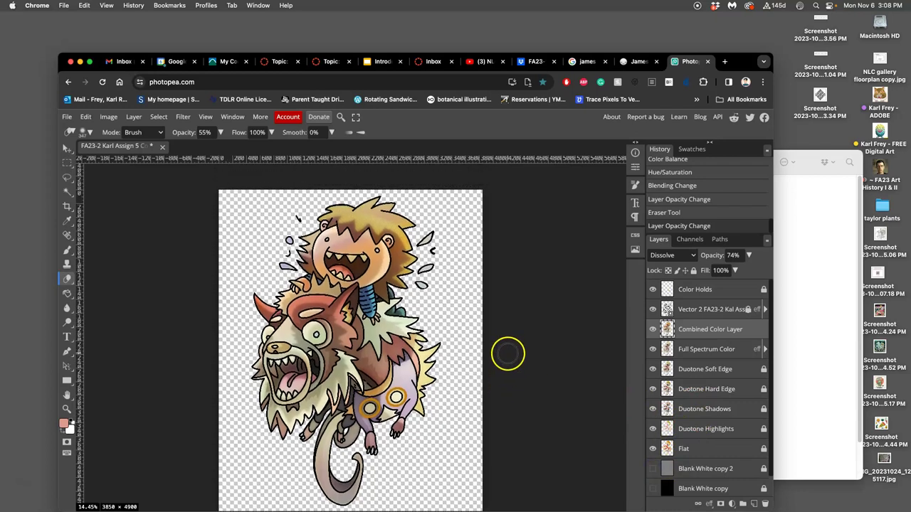
scroll(508, 354, "down", 1)
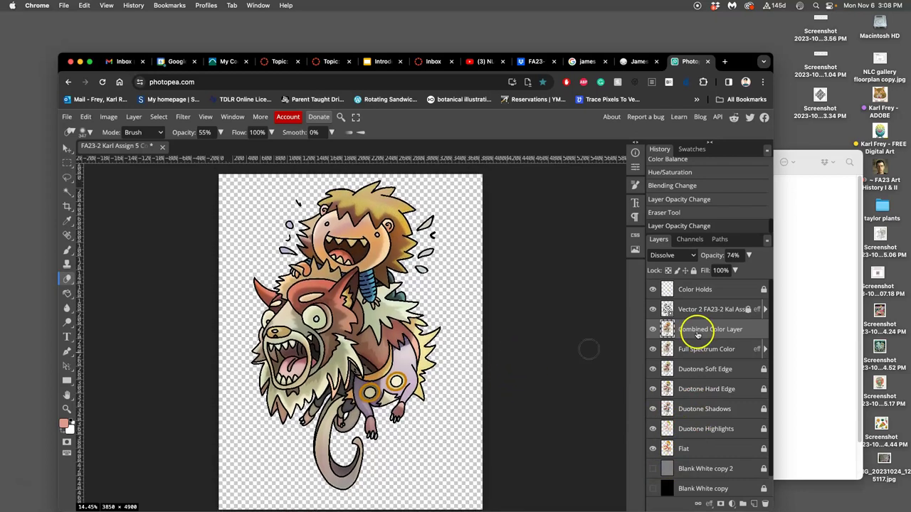
left_click(654, 289)
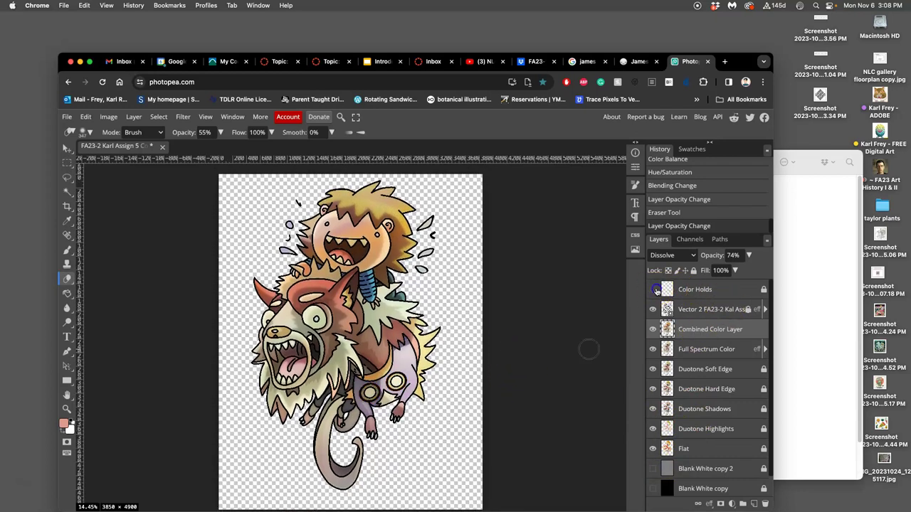
In the Introduction to Digital Coloring deck, review the color-hold slides 24–26 and reach slide 27.
left_click(385, 63)
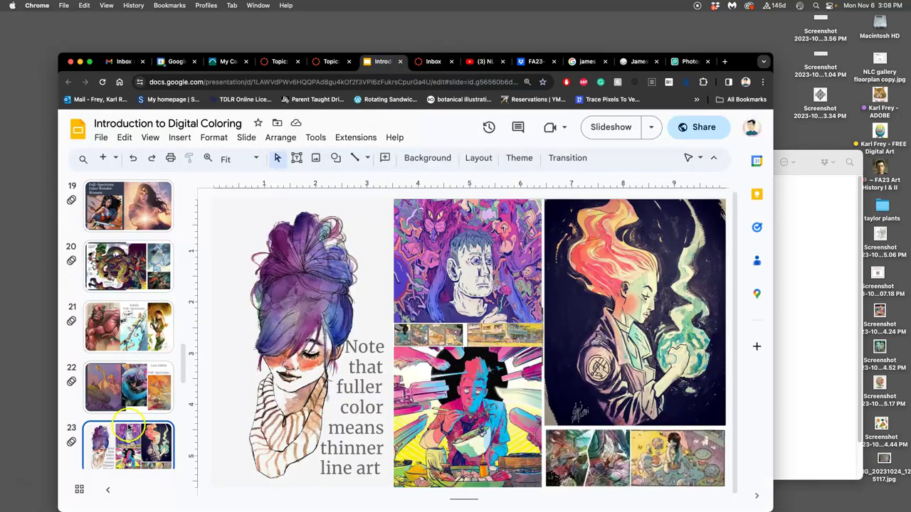
scroll(130, 425, "down", 3)
left_click(136, 352)
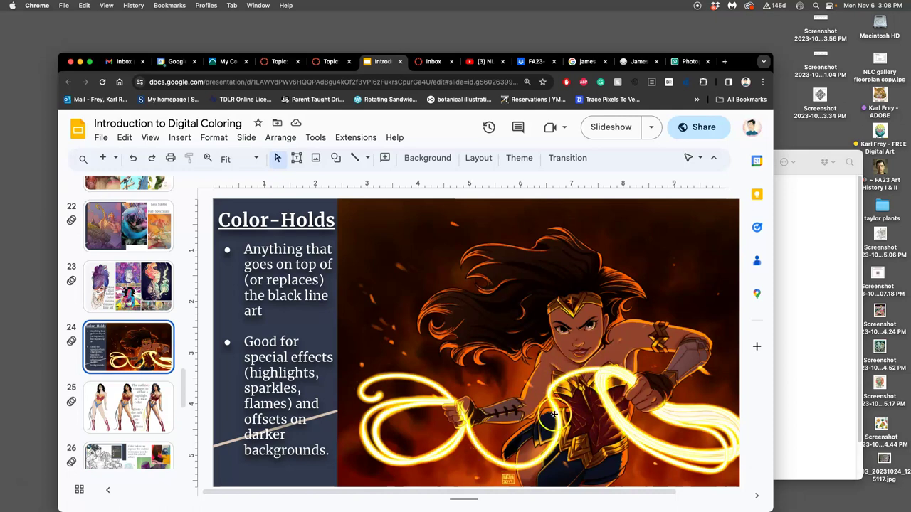
left_click(137, 413)
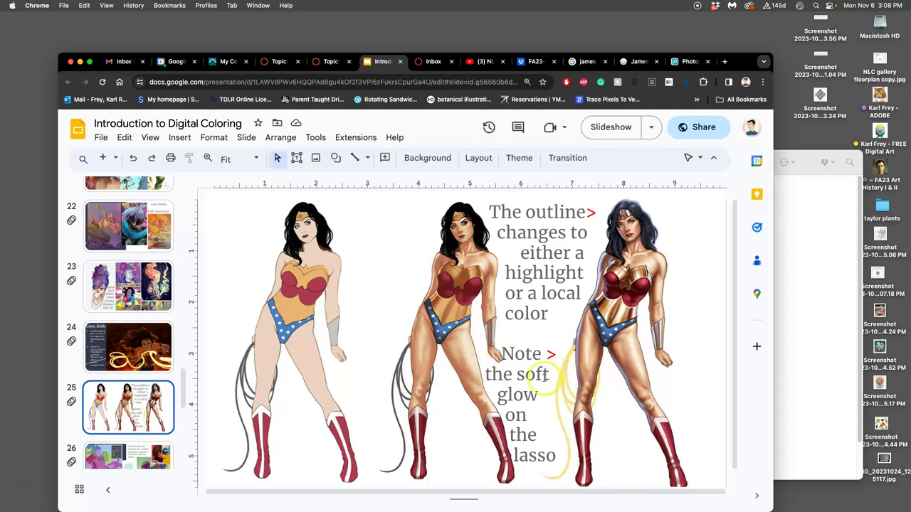
scroll(162, 415, "down", 1)
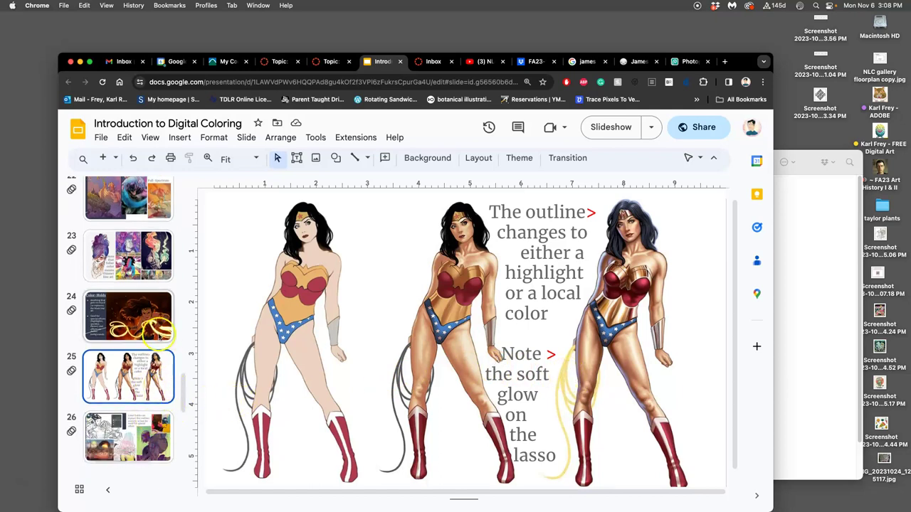
left_click(163, 330)
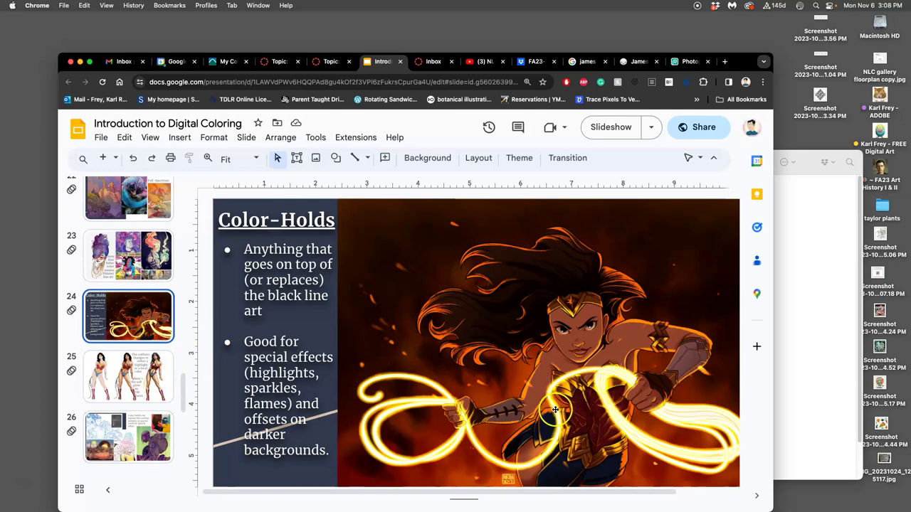
left_click(148, 427)
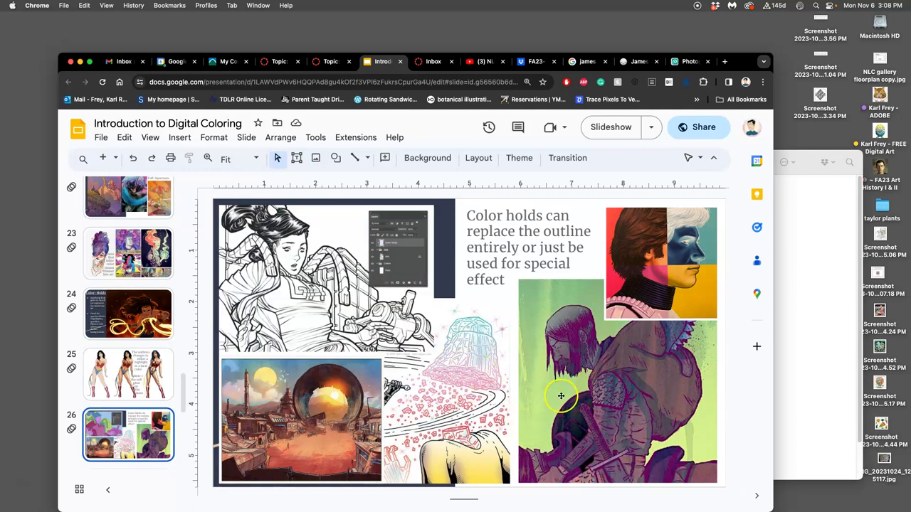
scroll(562, 395, "down", 2)
scroll(498, 388, "up", 1)
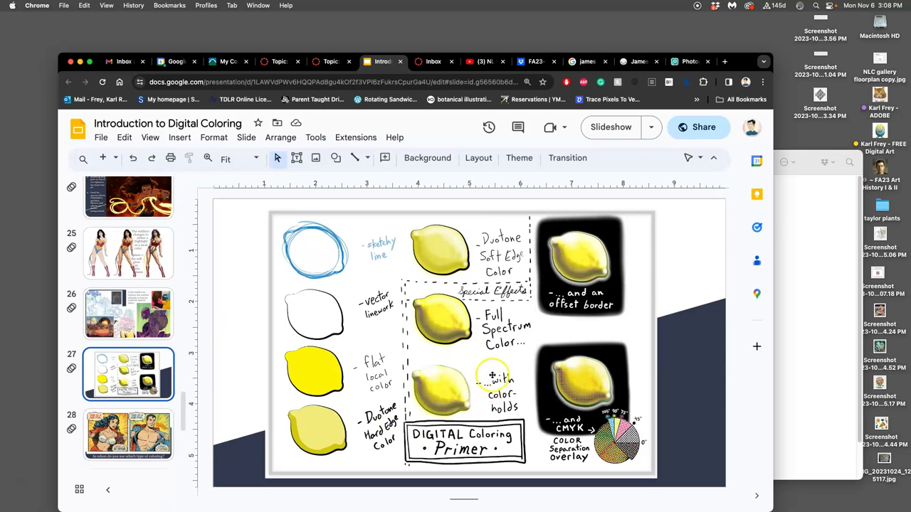
Back in Photopea, duplicate the Vector 2 line-art layer and select the upper copy.
left_click(694, 61)
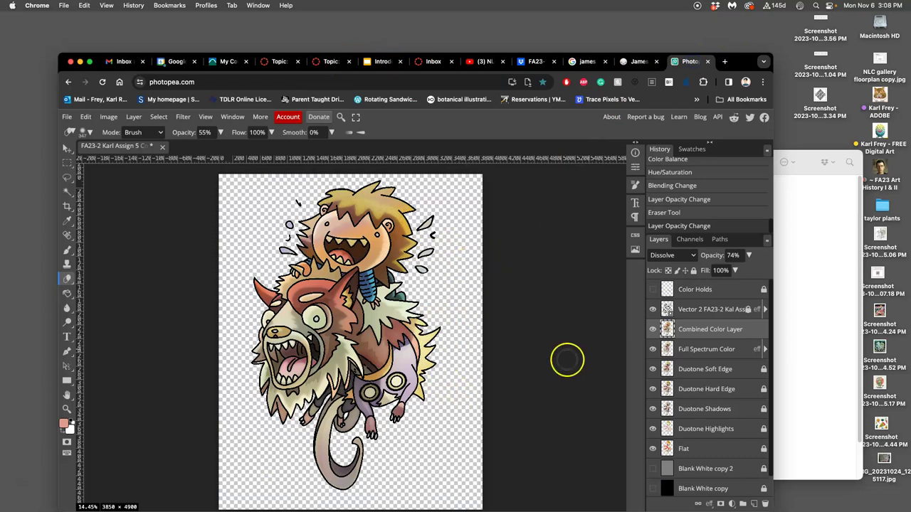
left_click(706, 311)
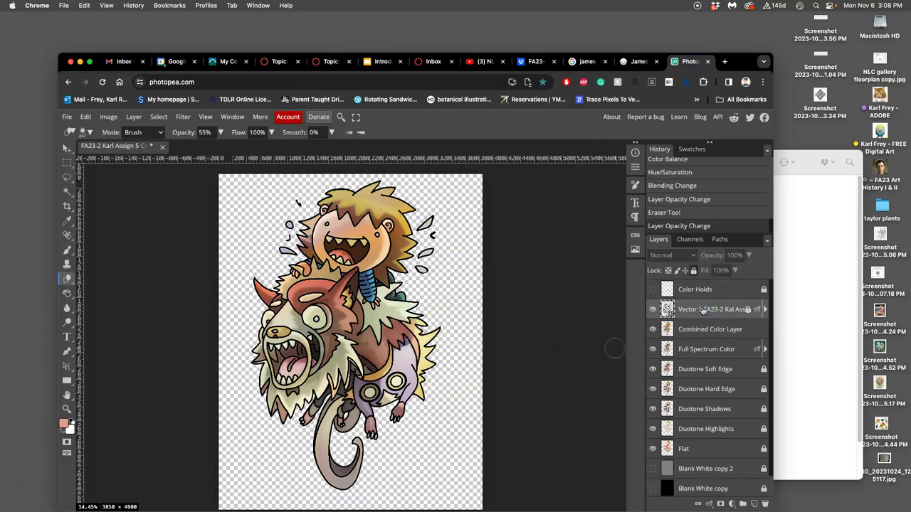
key("super+j")
left_click(716, 307)
right_click(717, 309)
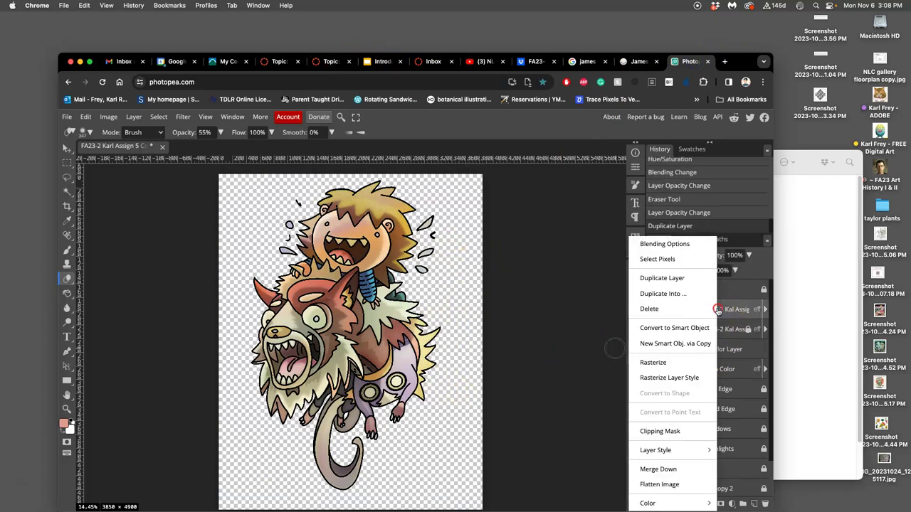
left_click(740, 310)
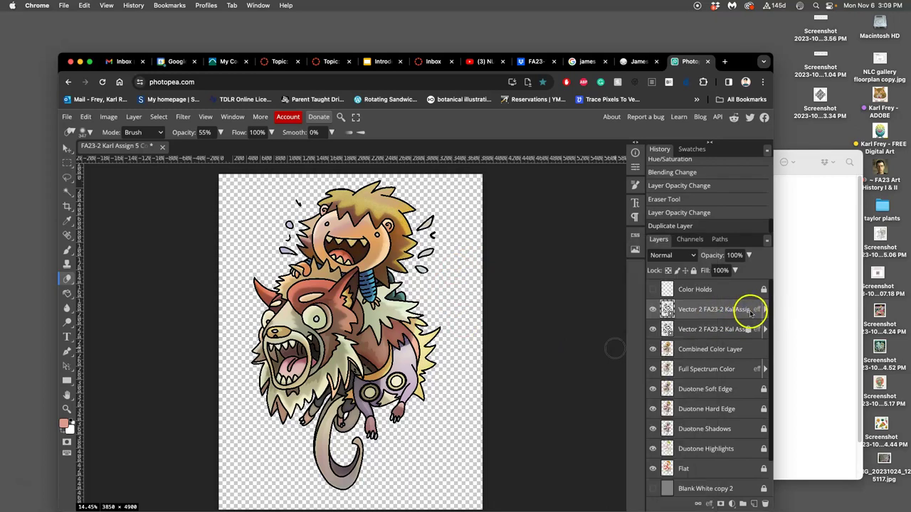
In the copy's Layer Style, try a green Color Overlay, then switch it off.
double_click(749, 307)
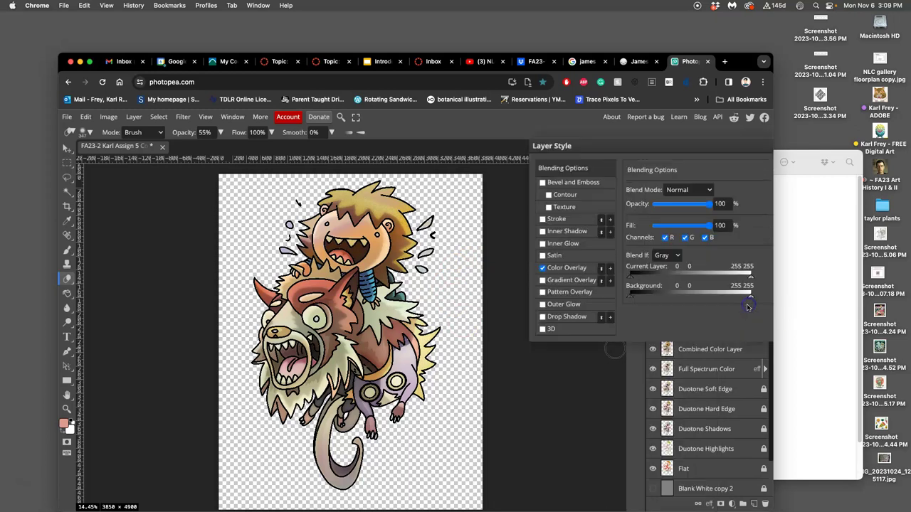
left_click(560, 270)
left_click(746, 204)
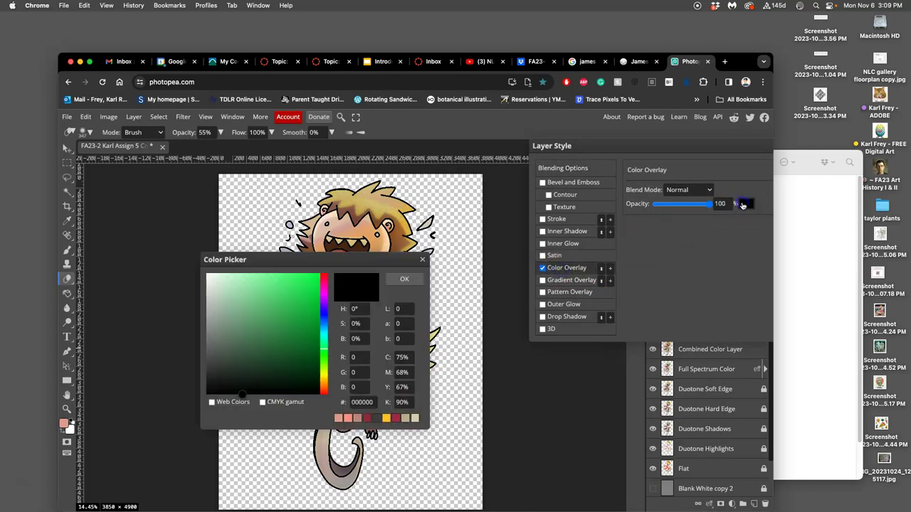
left_click(296, 286)
left_click(400, 279)
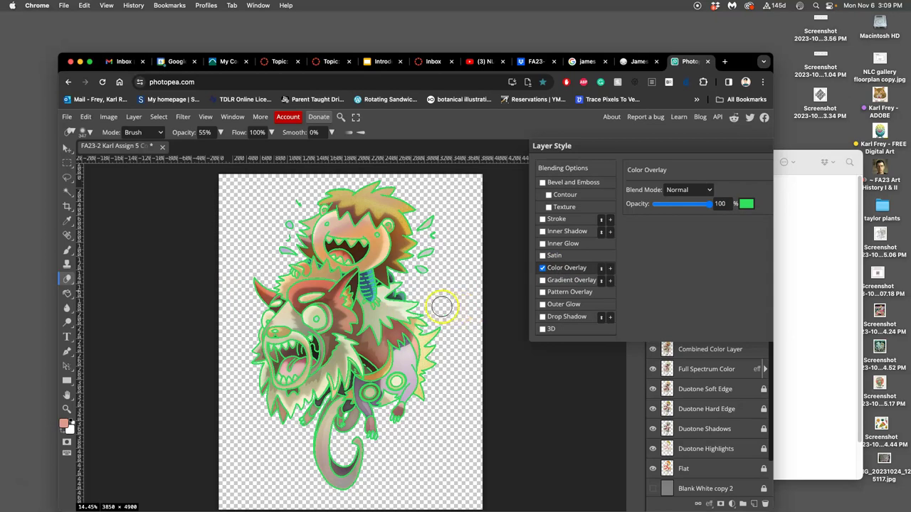
left_click(543, 269)
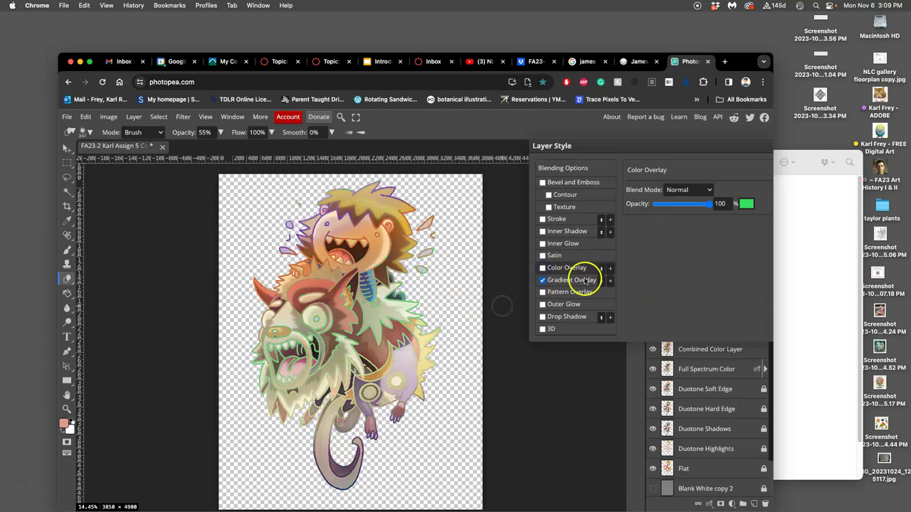
left_click(710, 209)
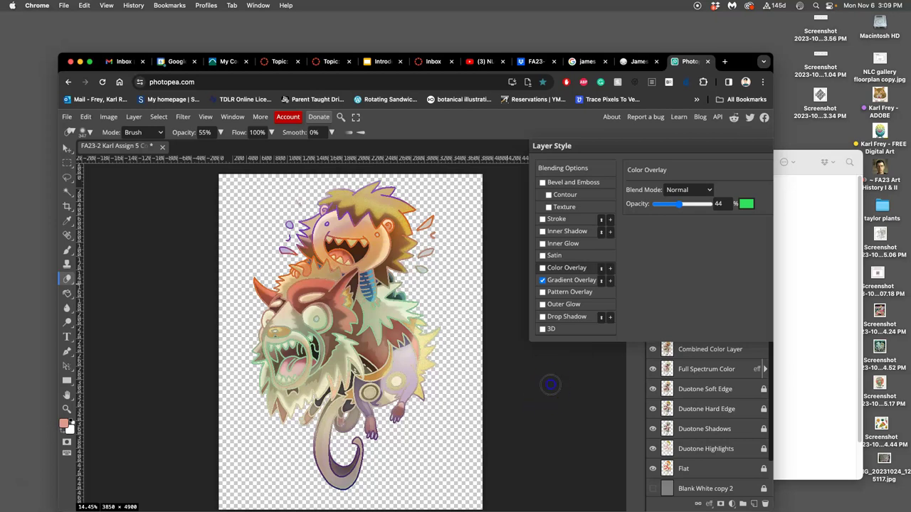
left_click_drag(706, 146, 612, 150)
Apply the gradient style, then set the line-art copy to Overlay at 40% opacity.
left_click(709, 166)
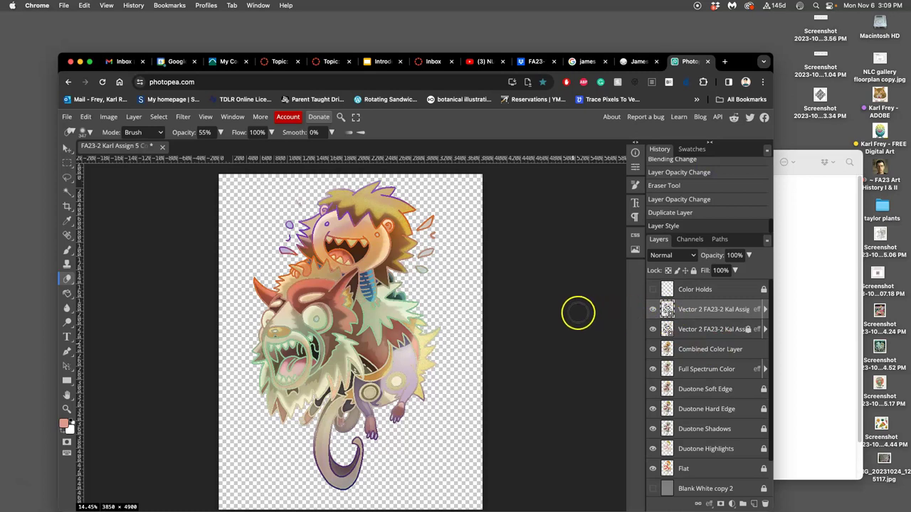
left_click(749, 255)
left_click_drag(749, 271, 720, 271)
left_click(671, 257)
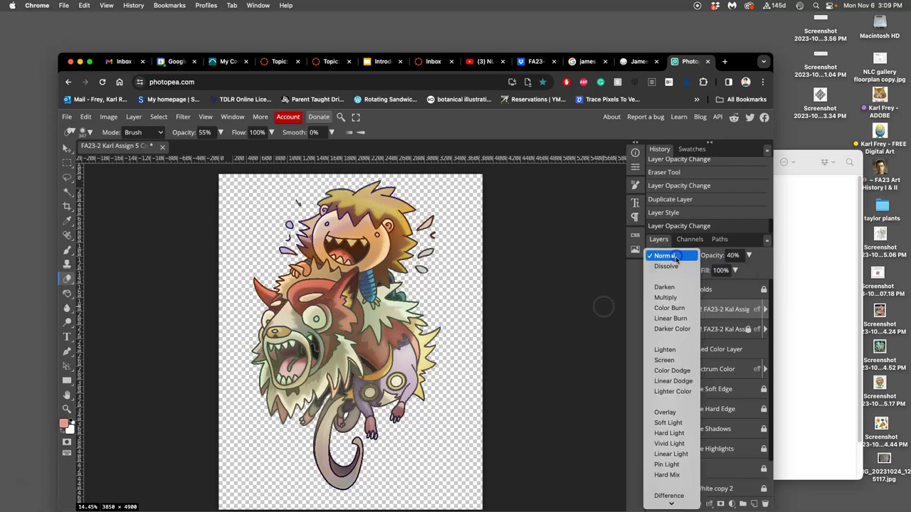
left_click(666, 412)
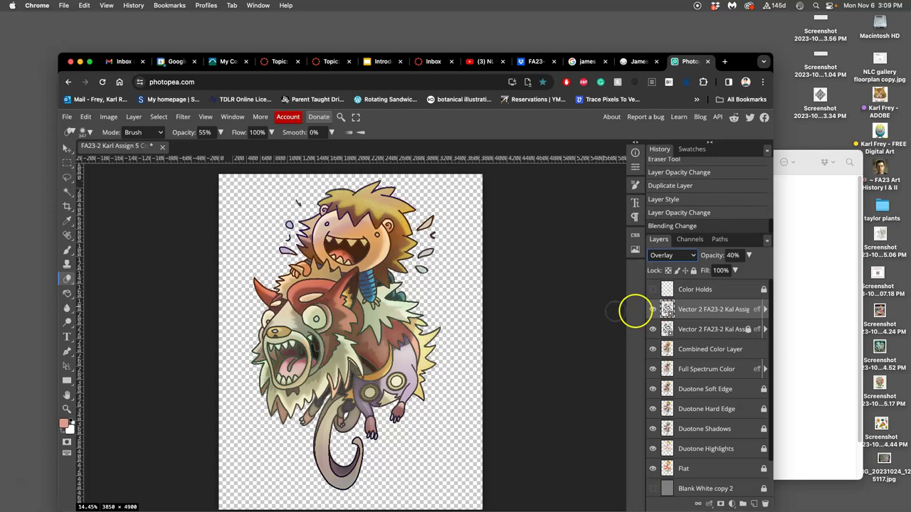
Toggle the line-art copy to compare, inspect the line work up close, keeping Overlay blending.
left_click(651, 310)
left_click(653, 310)
key("super+equal")
key("super+equal")
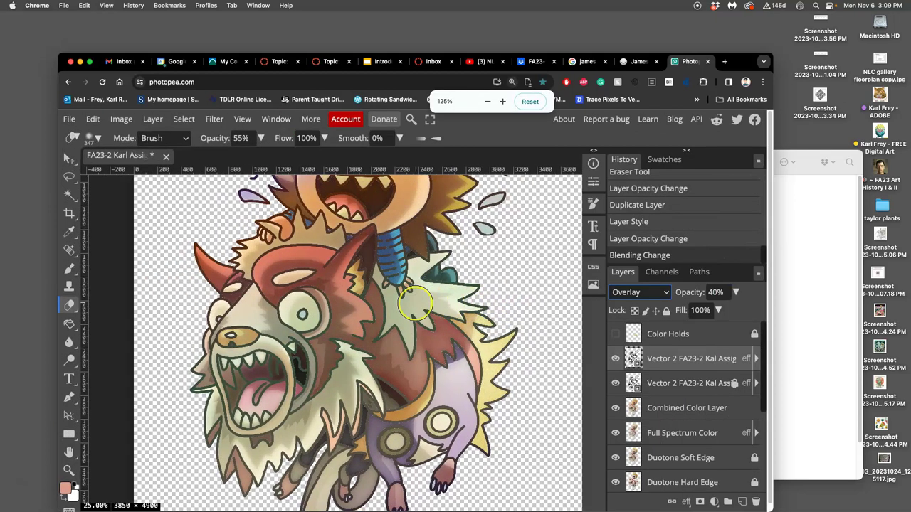
scroll(416, 306, "up", 2)
scroll(414, 305, "up", 3)
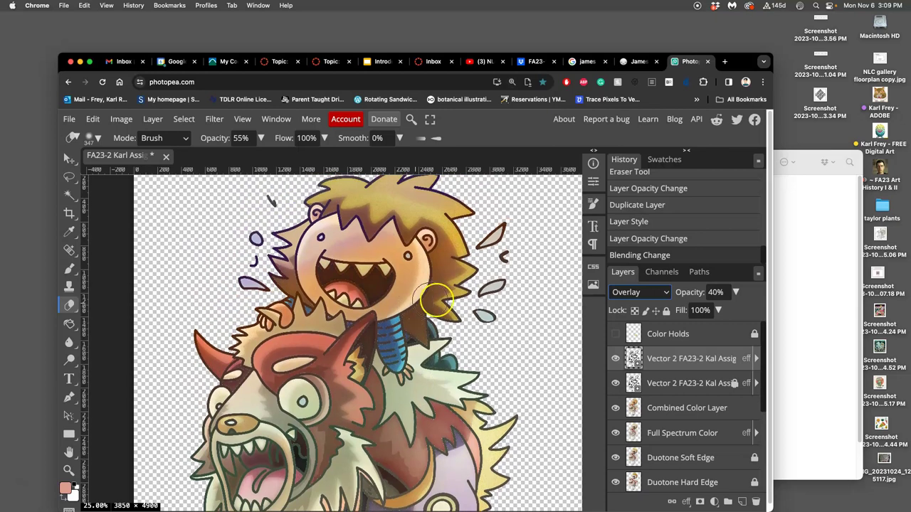
left_click(644, 293)
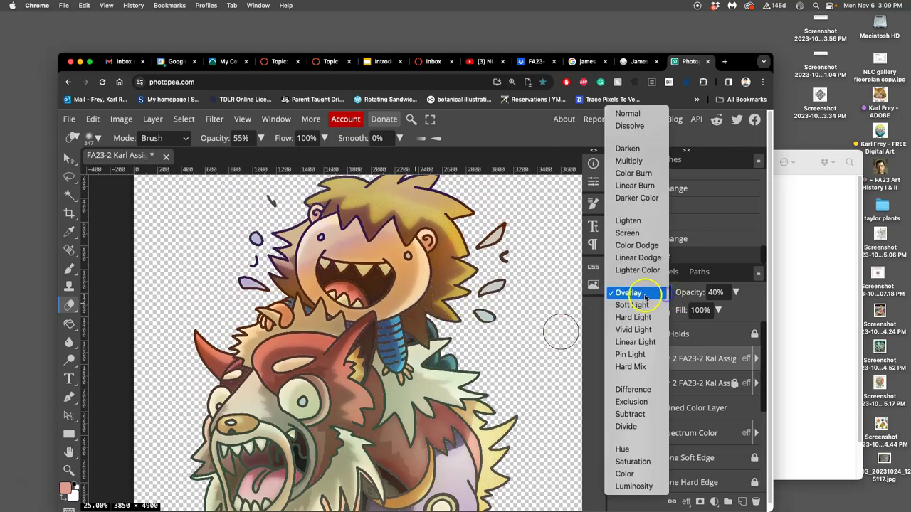
left_click(642, 294)
scroll(458, 335, "down", 1)
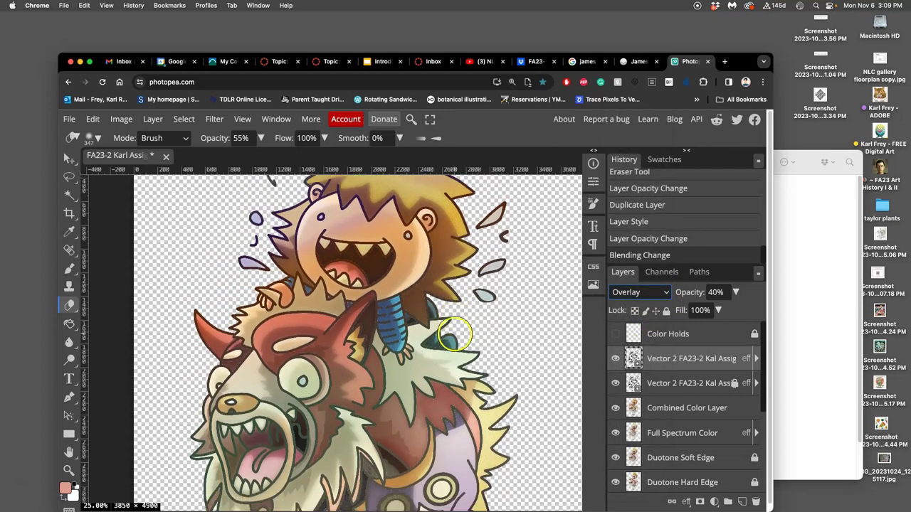
key("super+minus")
scroll(455, 335, "down", 1)
key("super+minus")
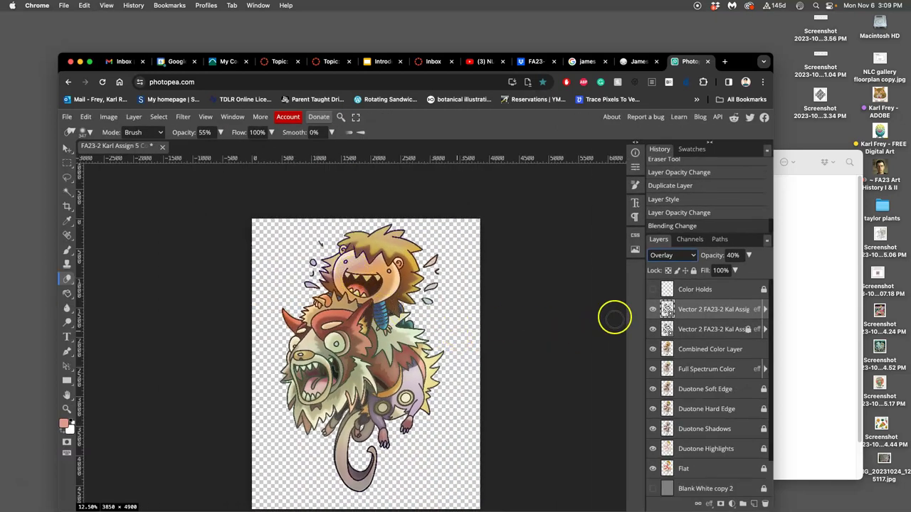
Show the Color Holds layer, inspect the monster's colour holds, and compare the line-art copy on/off.
left_click(653, 290)
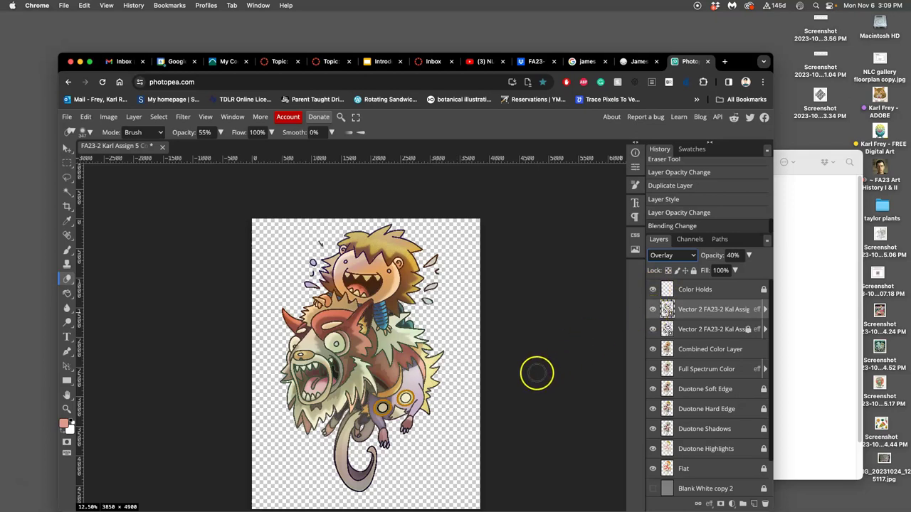
key("super+equal")
scroll(438, 395, "up", 2)
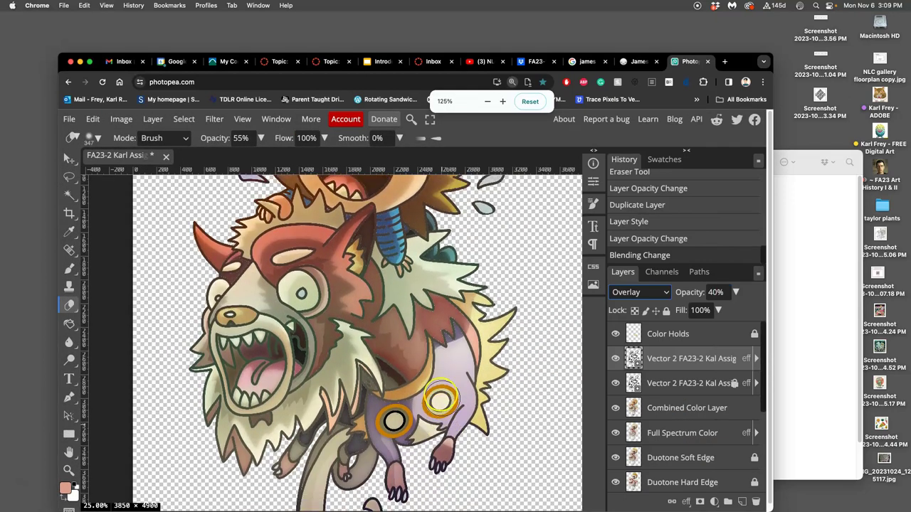
scroll(545, 393, "down", 1)
key("super+minus")
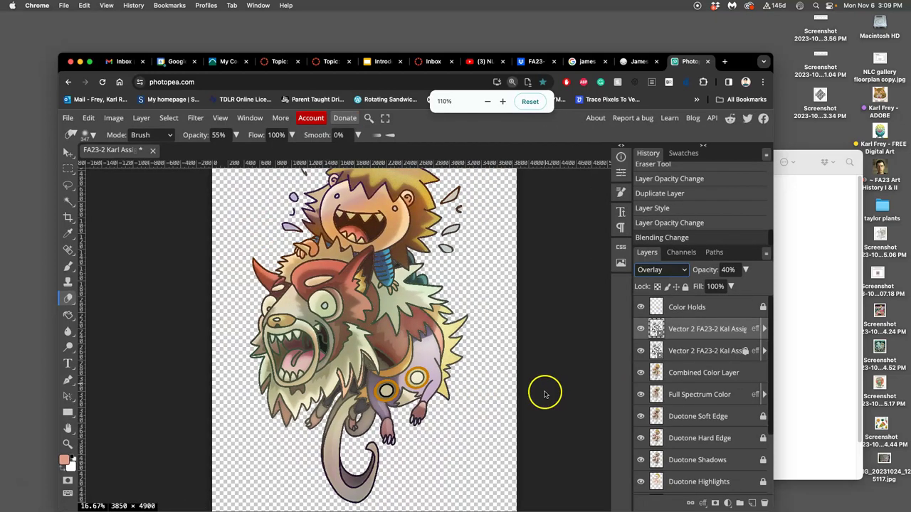
scroll(498, 363, "down", 1)
key("super+minus")
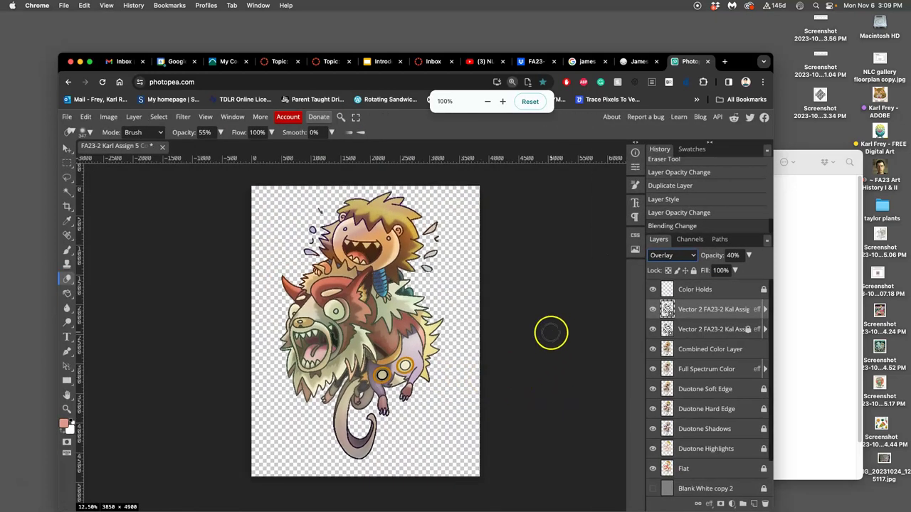
left_click(652, 308)
left_click(652, 309)
Lower the line-art copy to 11% opacity and try Darker Color, Multiply, then Color Dodge blending.
left_click(749, 255)
left_click_drag(722, 271, 704, 271)
left_click(671, 259)
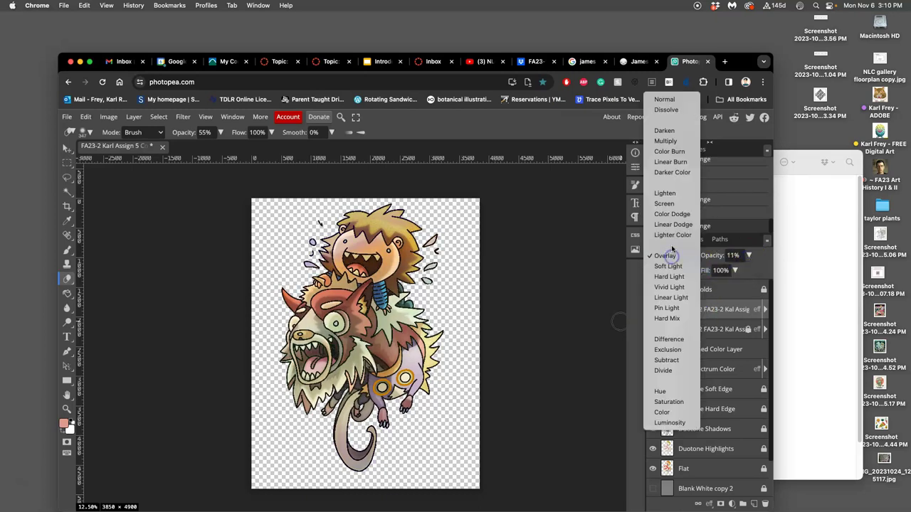
left_click(669, 174)
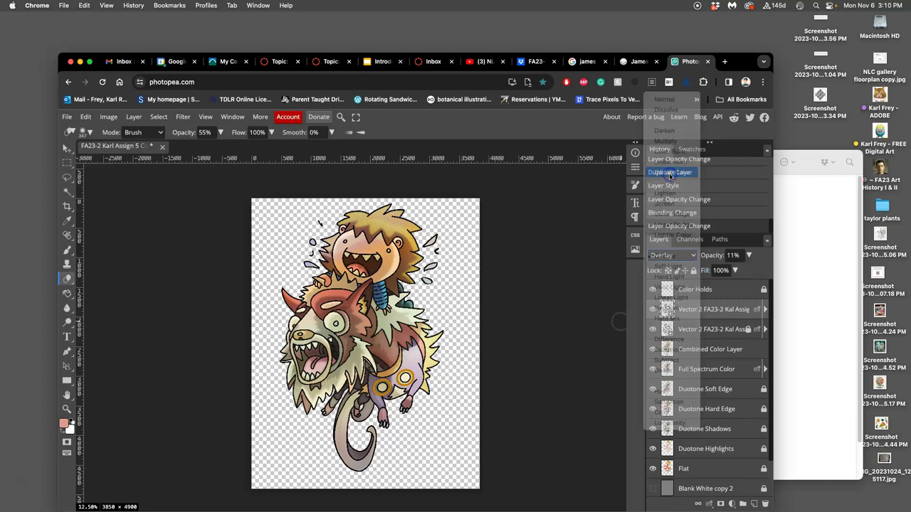
left_click(672, 255)
left_click(669, 226)
left_click(703, 309)
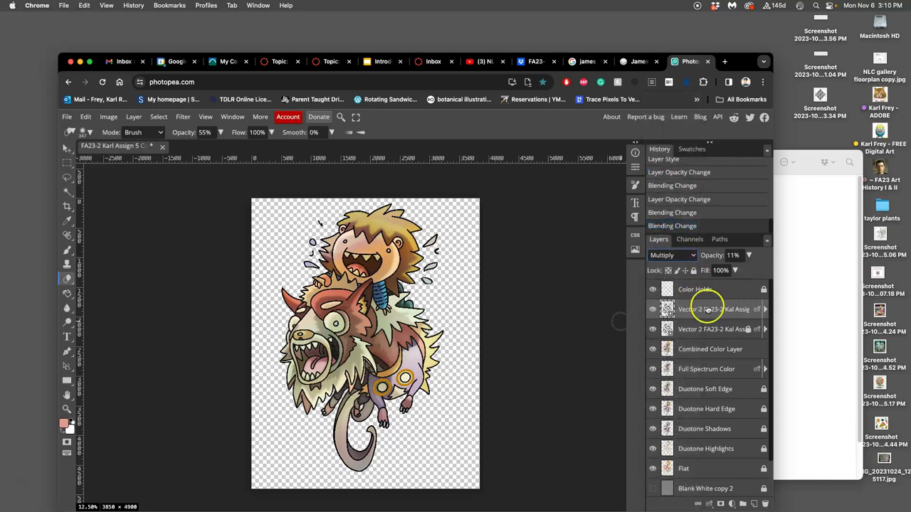
left_click(654, 310)
left_click(670, 256)
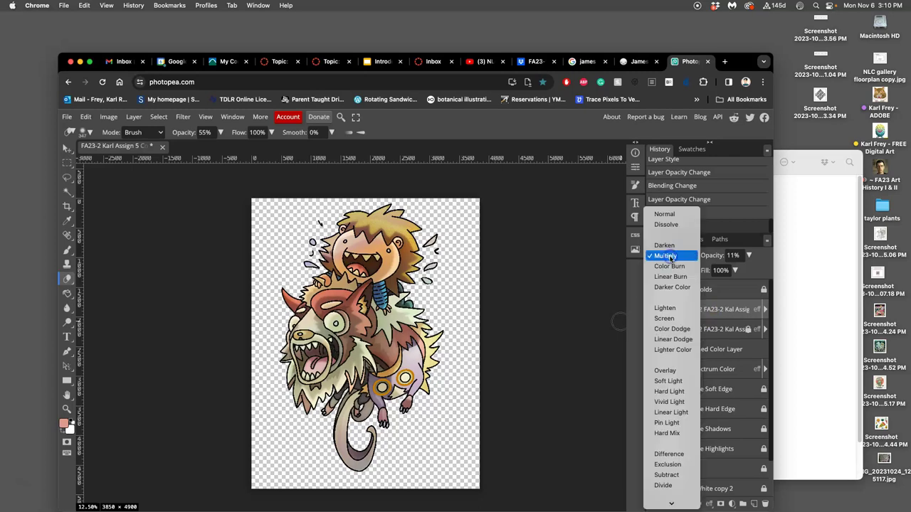
left_click(671, 330)
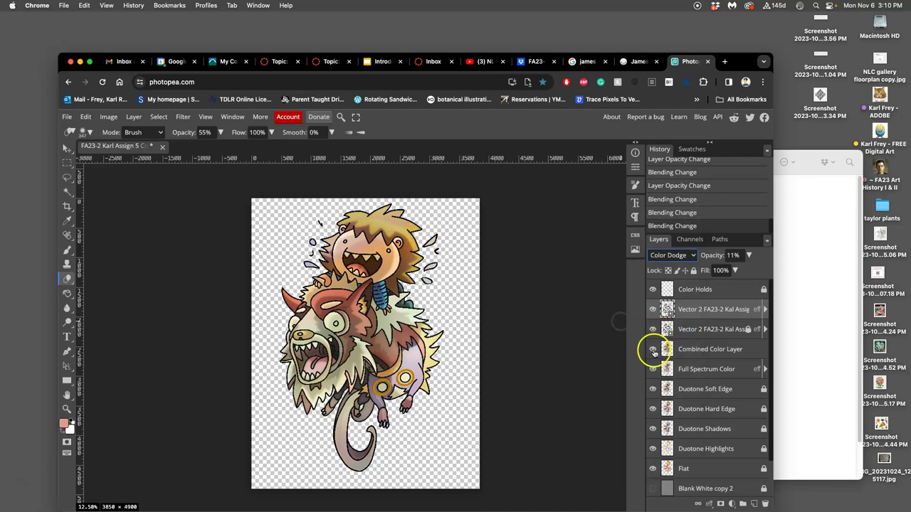
Save the illustration with File > Save.
left_click(450, 329)
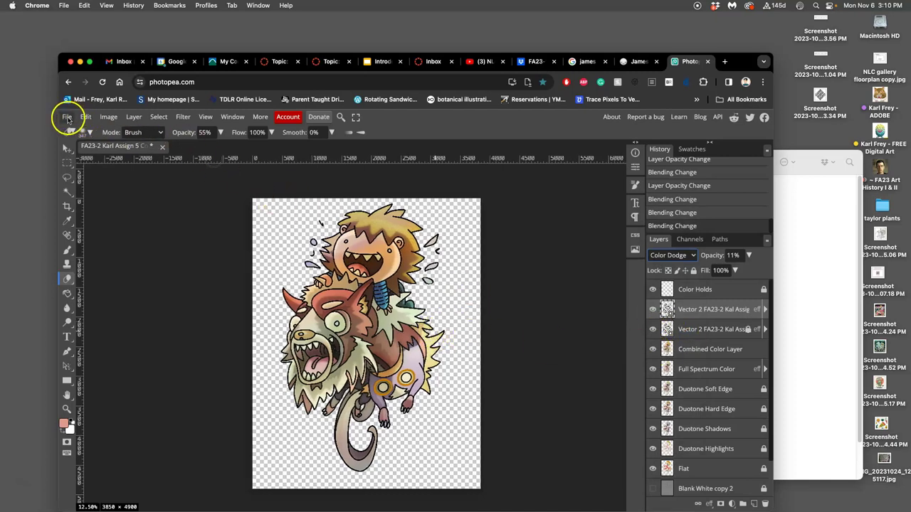
left_click(68, 119)
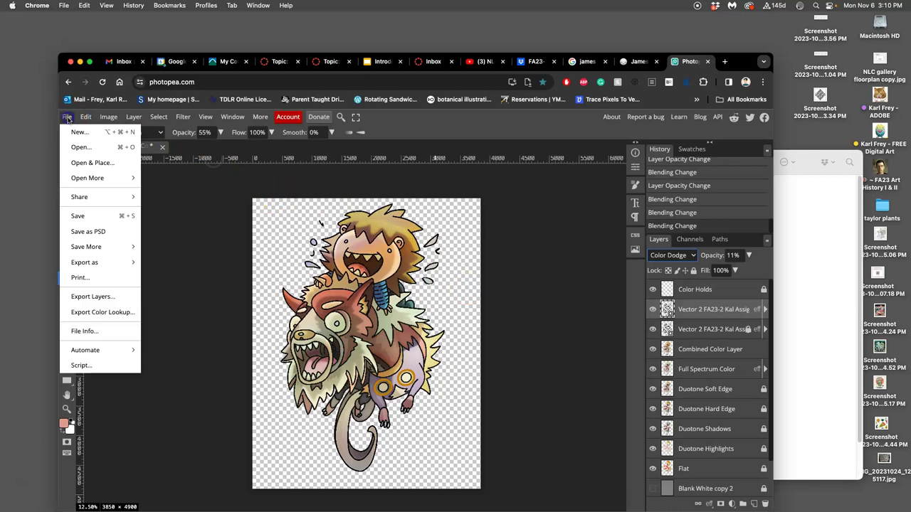
left_click(83, 218)
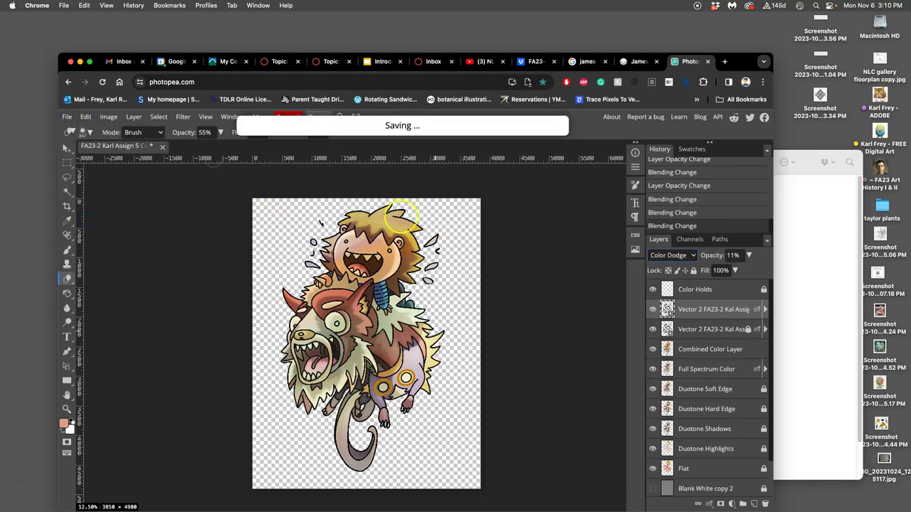